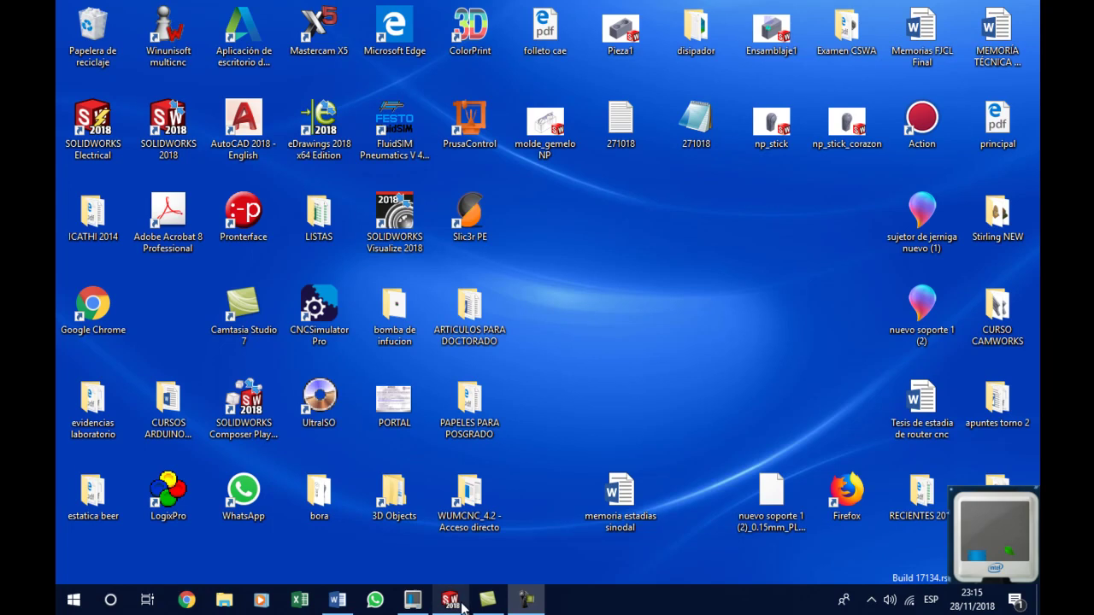
Scroll through the Word fluids assignment to the muffler's dimensioned drawing, then return to SOLIDWORKS
click(340, 603)
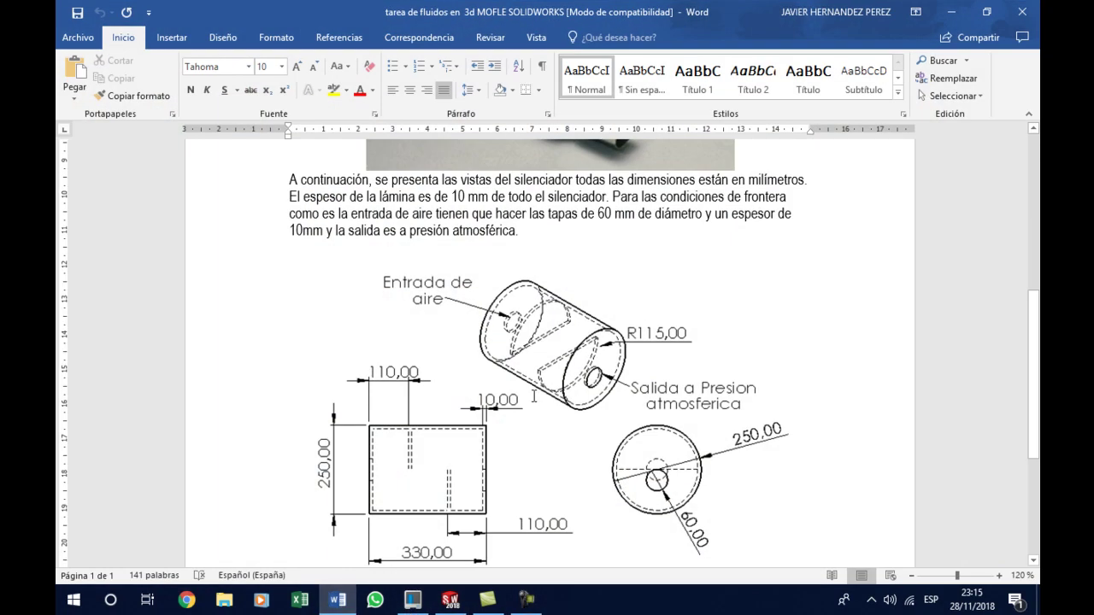
scroll(708, 398, up, 2)
scroll(709, 401, up, 5)
scroll(709, 402, up, 1)
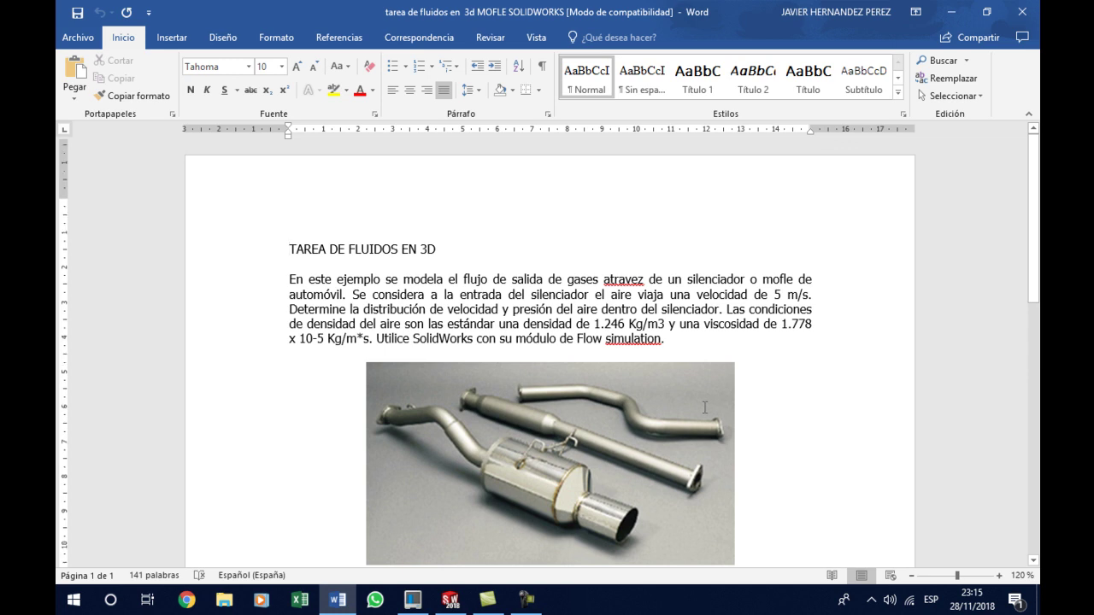
scroll(705, 408, down, 2)
scroll(706, 352, down, 1)
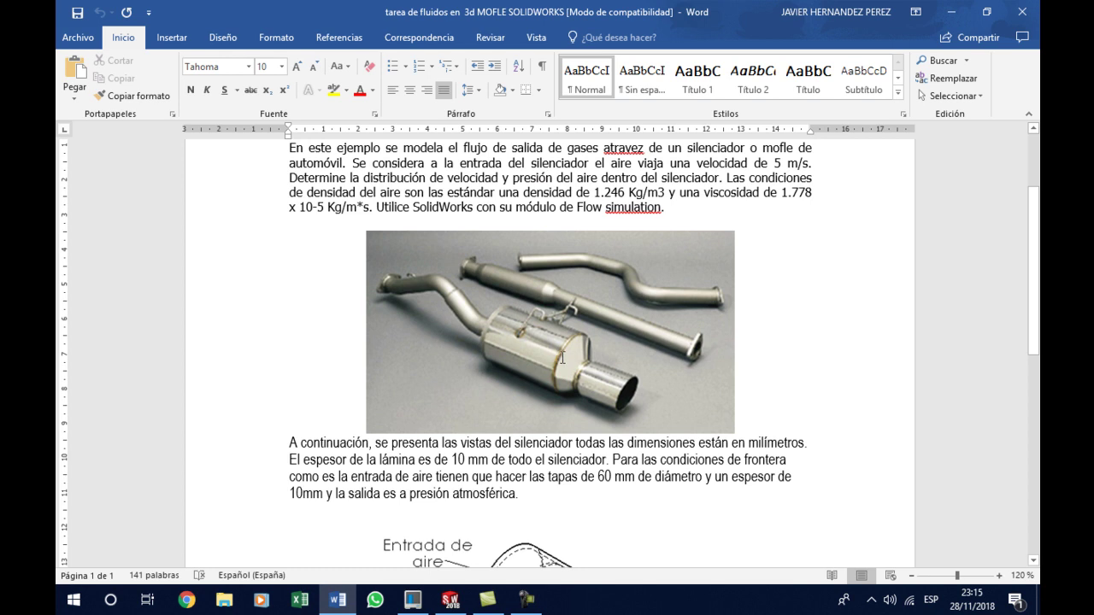
scroll(569, 365, up, 1)
scroll(759, 219, down, 1)
scroll(597, 382, down, 1)
scroll(573, 428, down, 2)
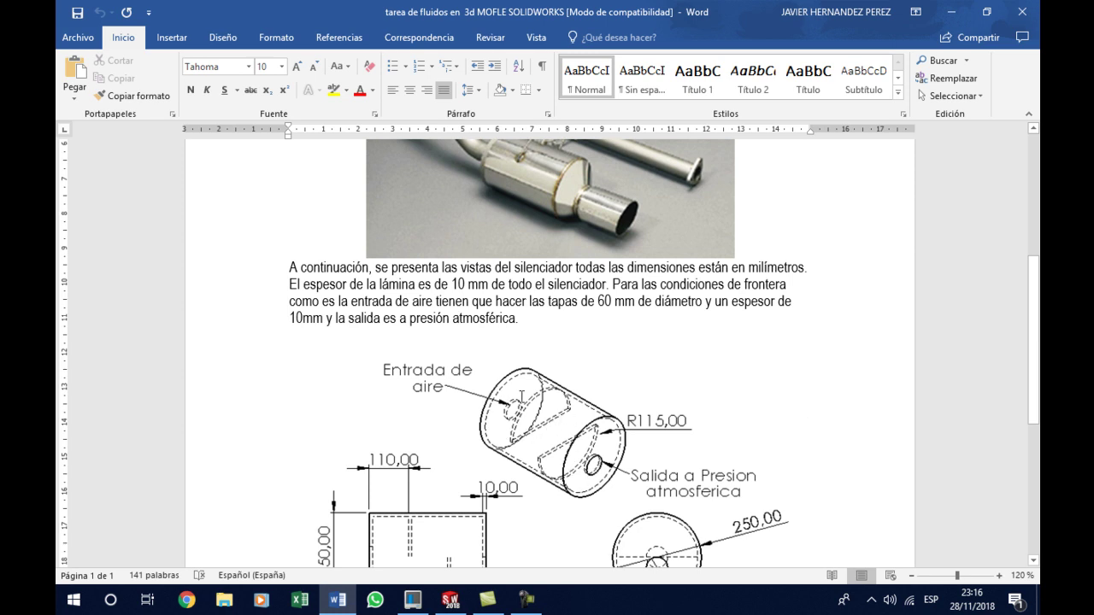
scroll(608, 491, down, 2)
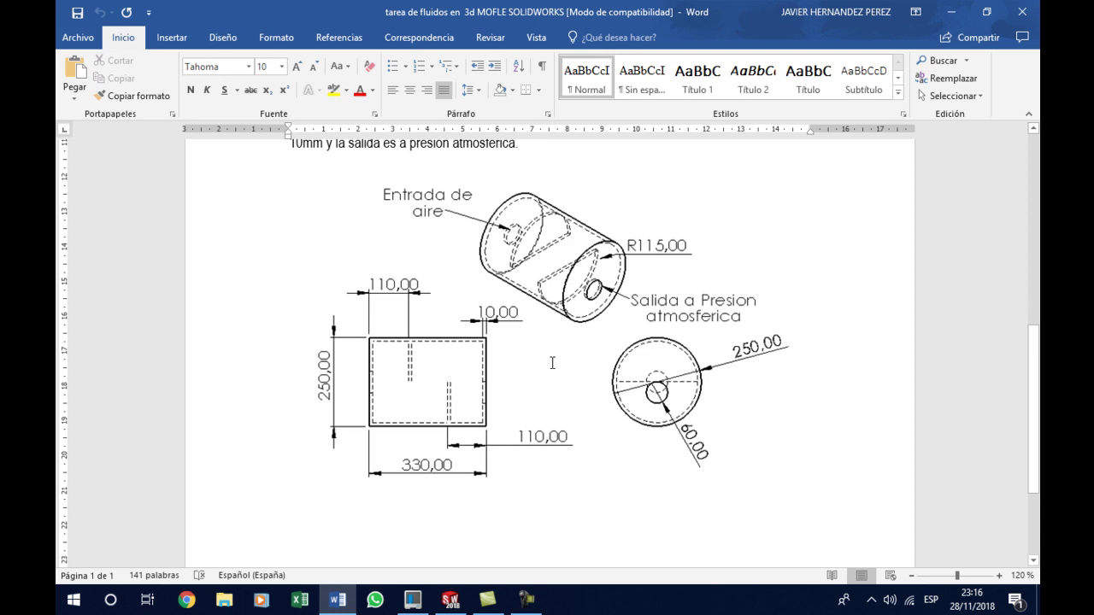
click(460, 604)
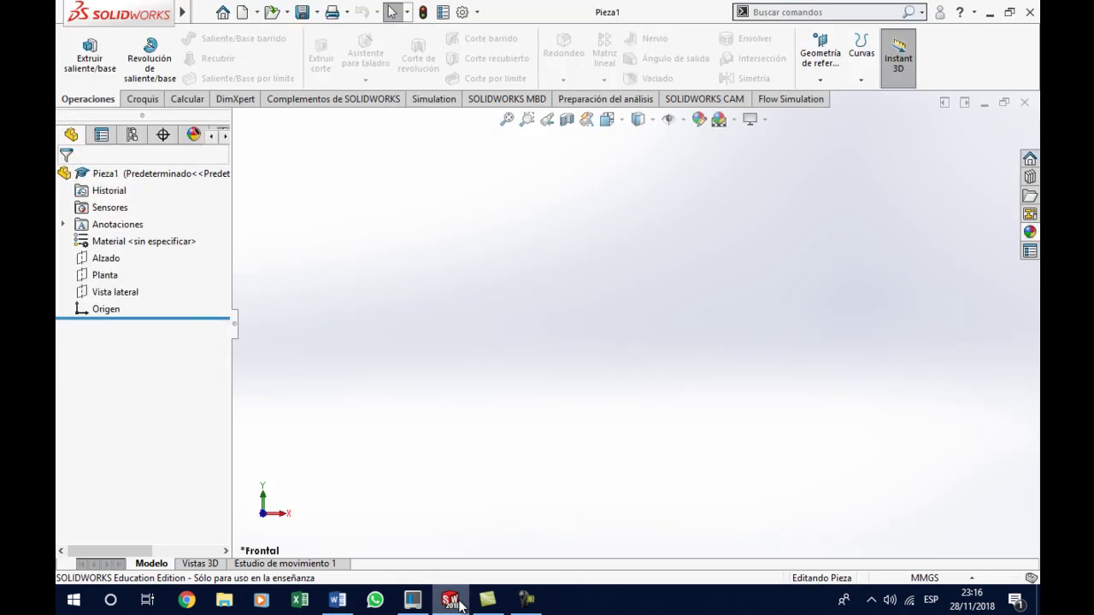
Sketch a circle at the origin on the Alzado plane with a 250 mm diameter
click(107, 258)
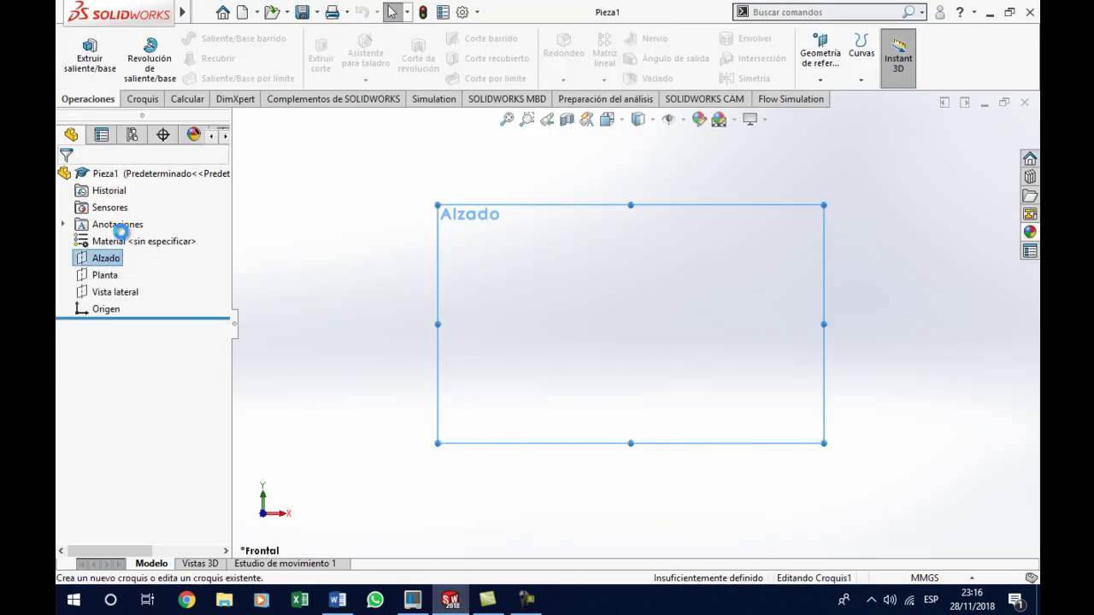
click(117, 227)
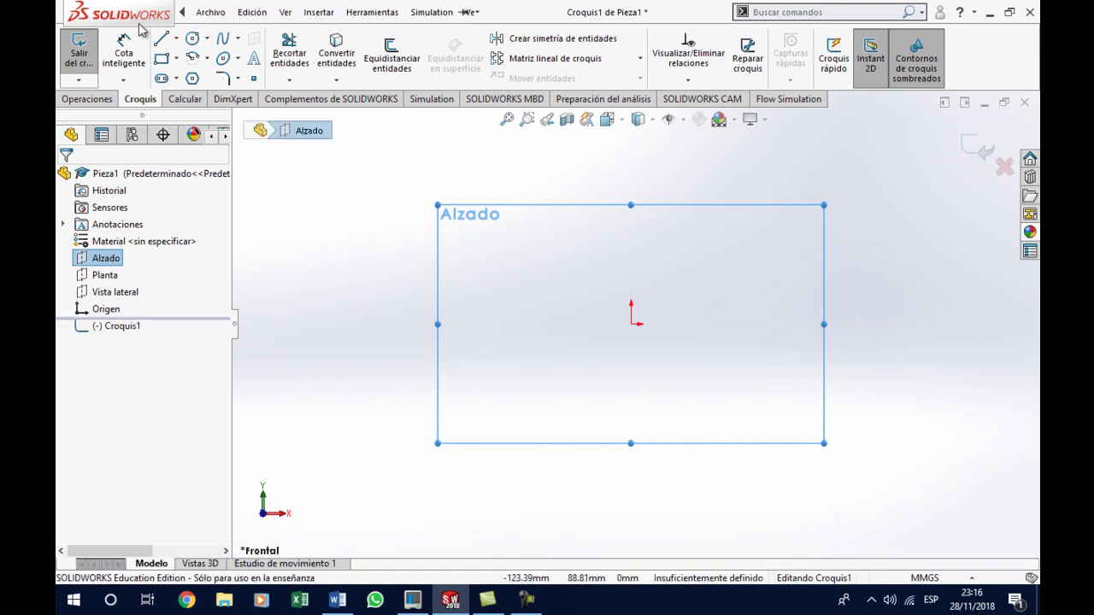
click(196, 43)
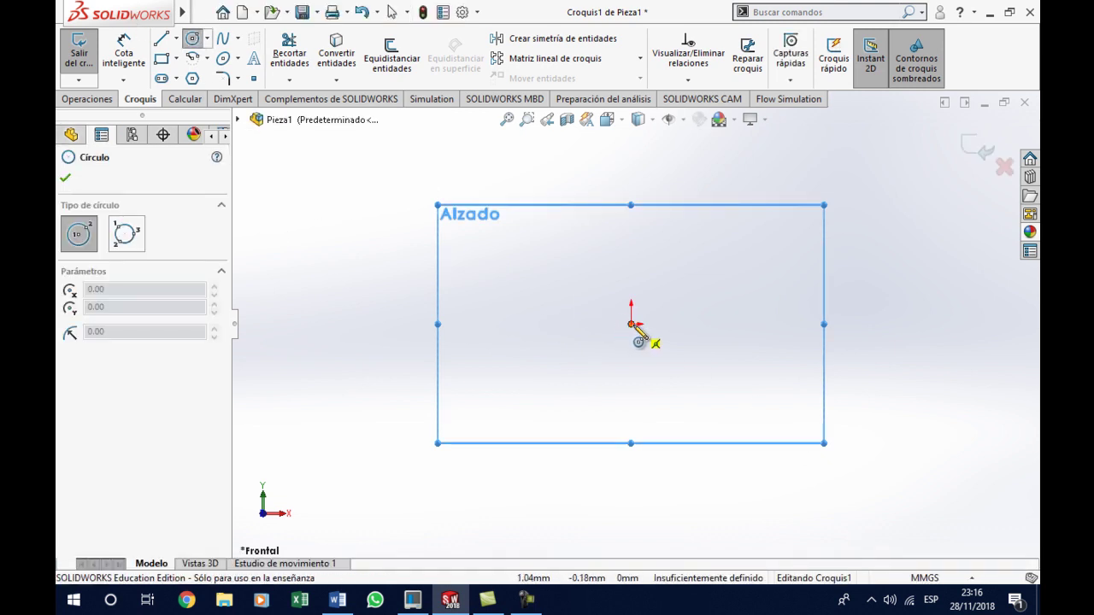
click(631, 324)
click(631, 418)
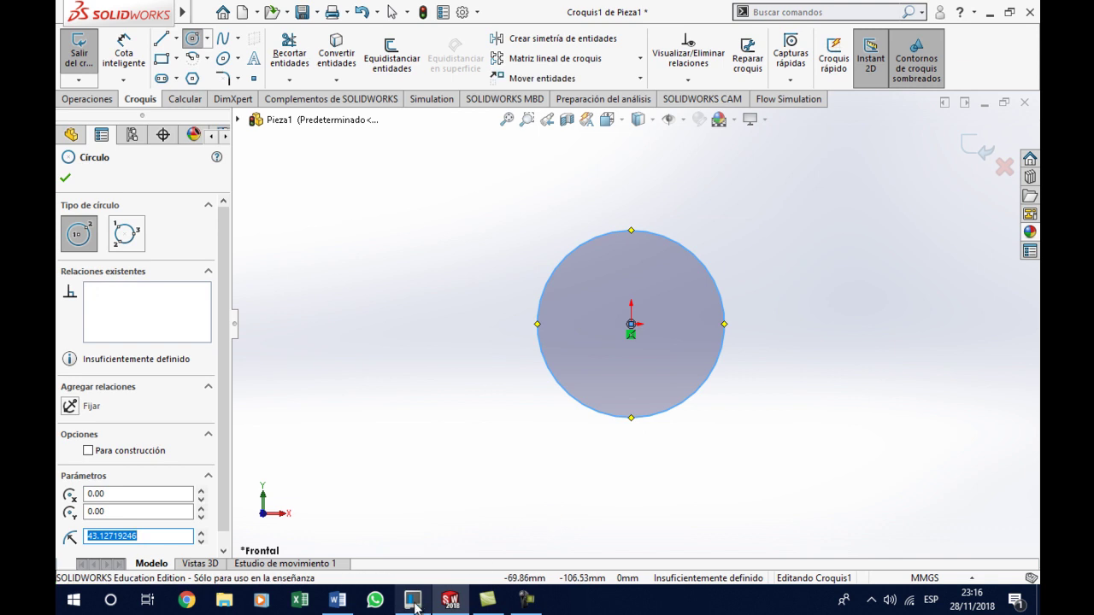
click(339, 601)
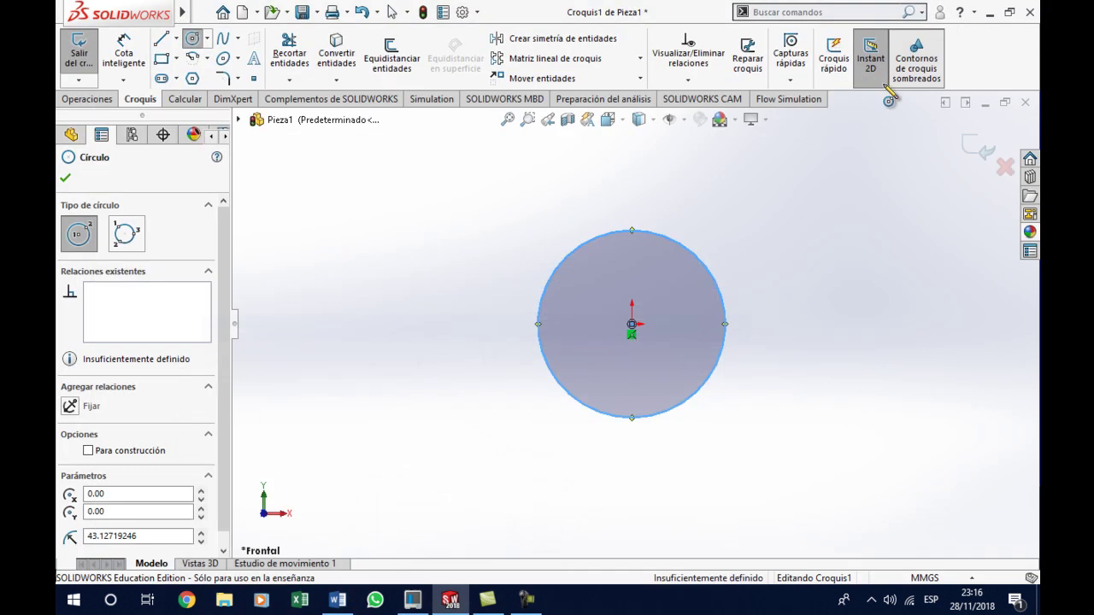
click(951, 12)
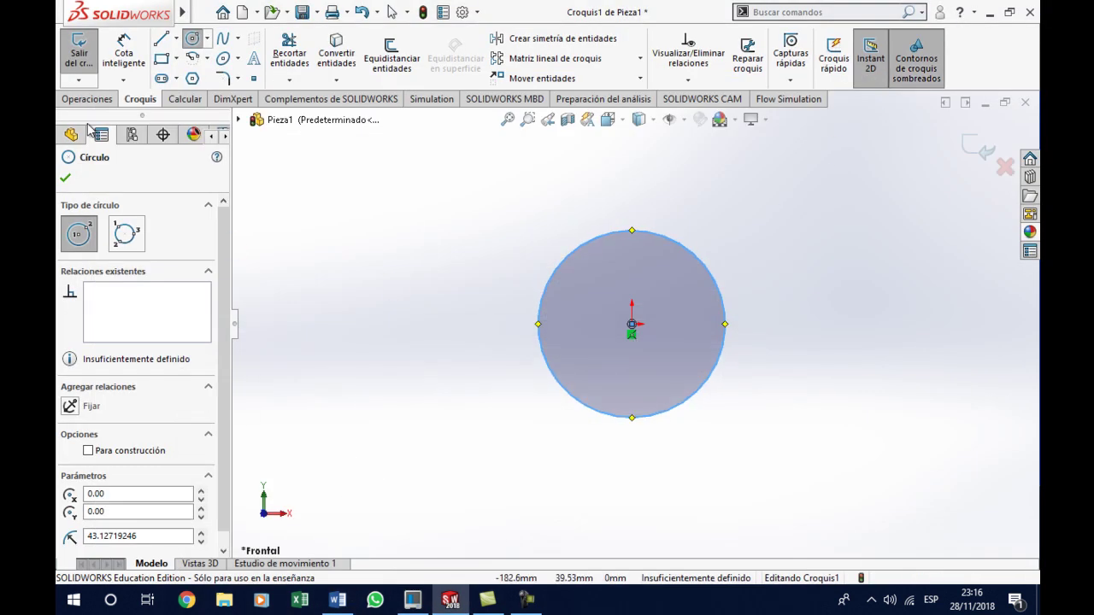
click(120, 40)
click(573, 264)
click(480, 312)
text(250)
key(Return)
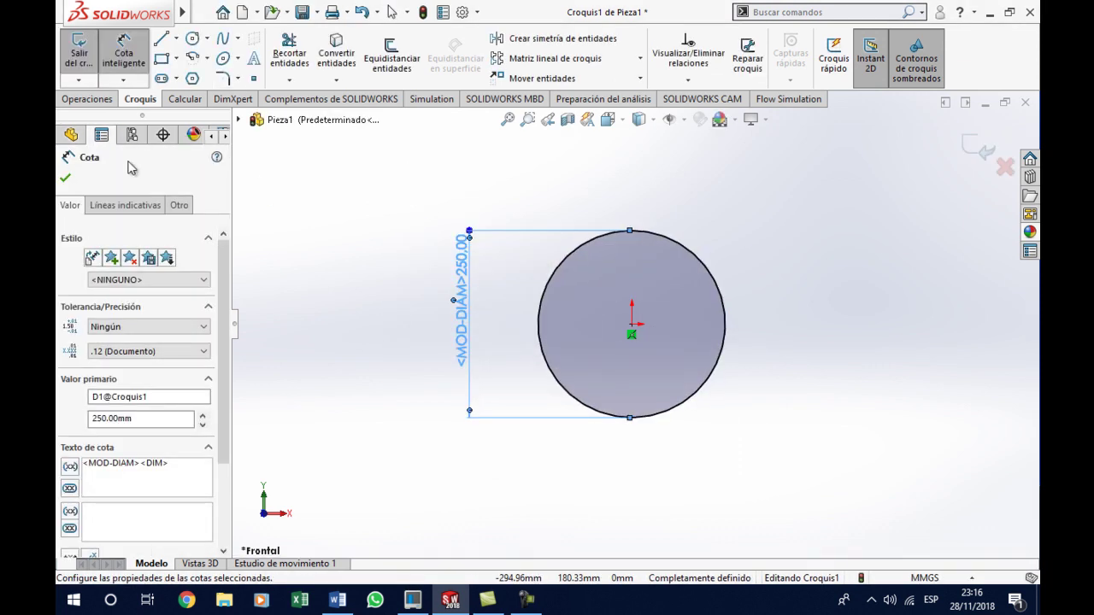
Extrude the circle 330 mm into a solid cylinder
click(85, 99)
click(90, 55)
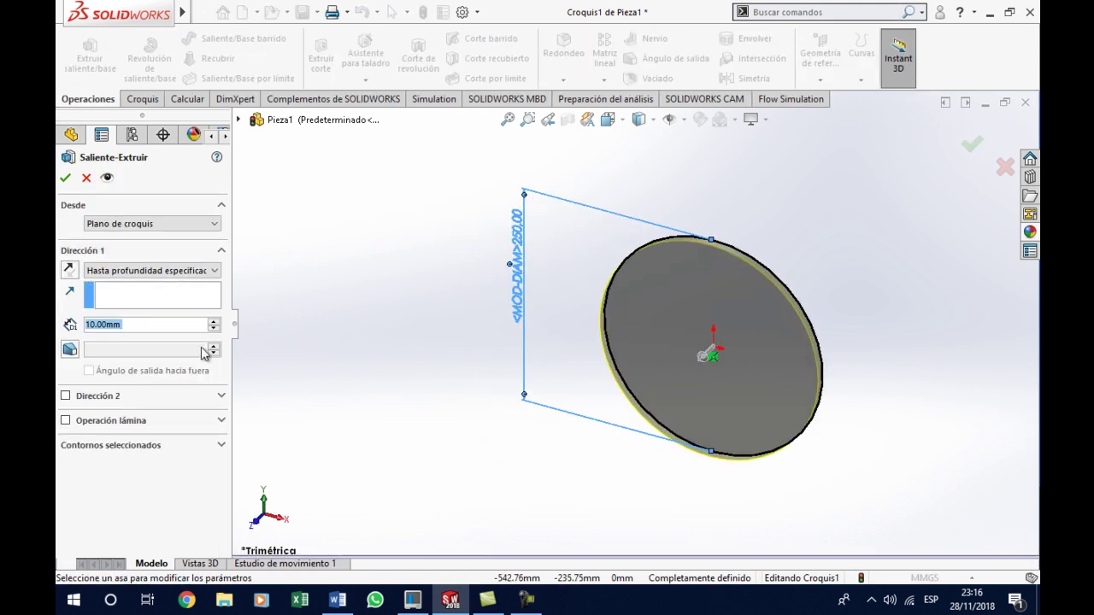
text(330)
key(Return)
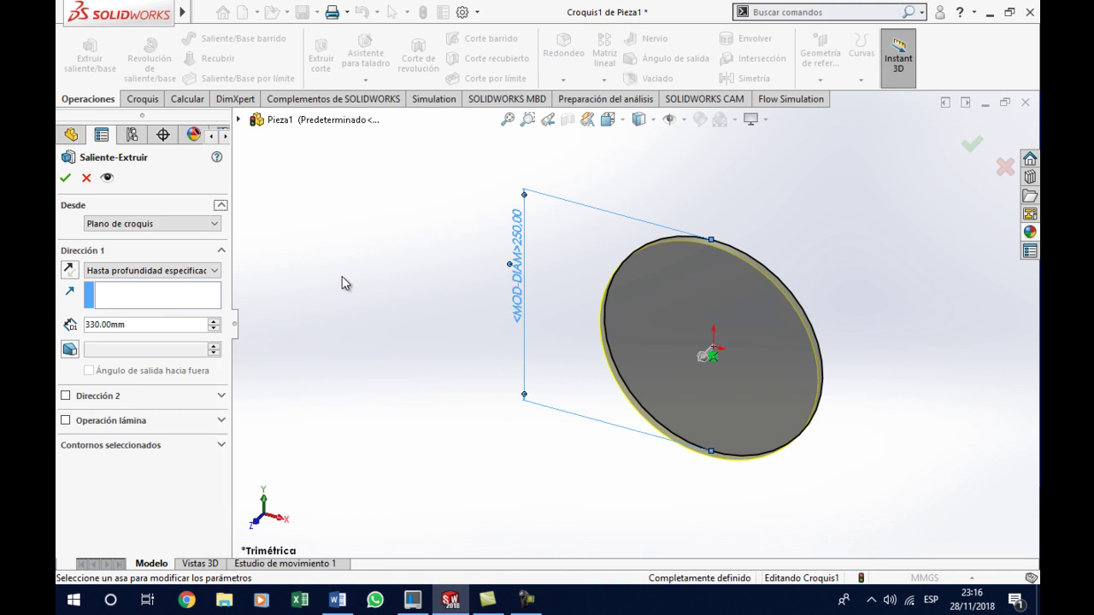
click(65, 179)
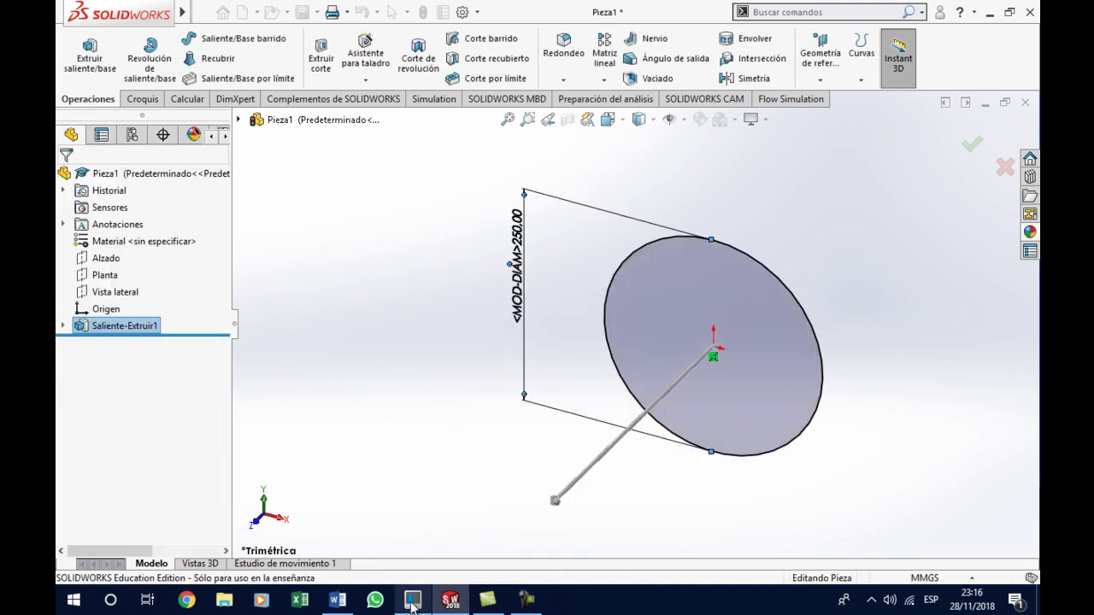
click(338, 601)
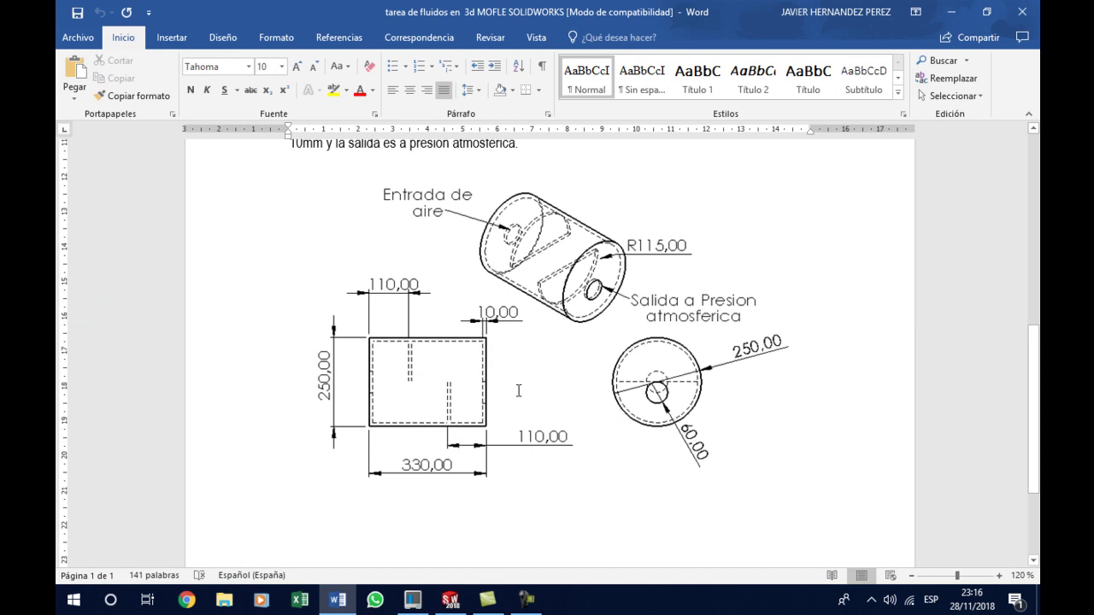
Shell the cylinder with a 10 mm wall thickness, checking the value in Word
click(952, 11)
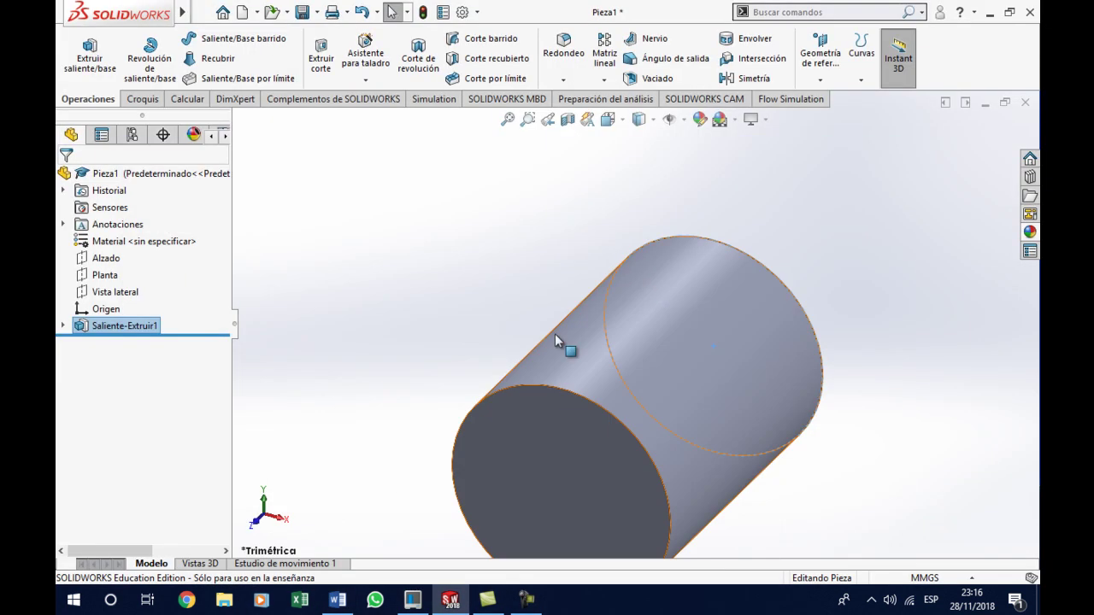
click(650, 78)
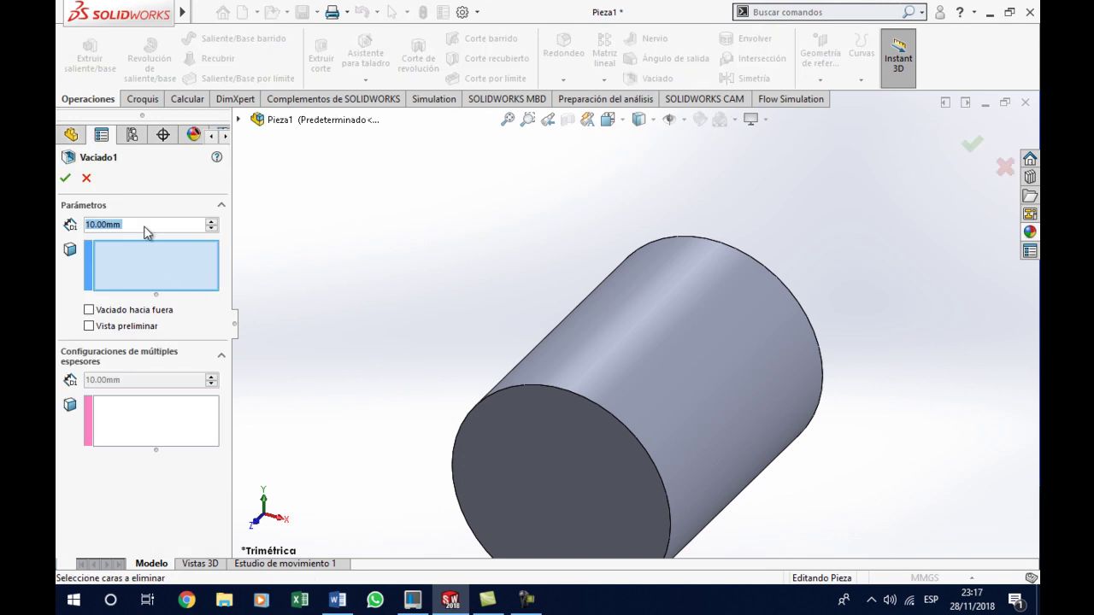
scroll(623, 453, up, 2)
scroll(683, 503, down, 2)
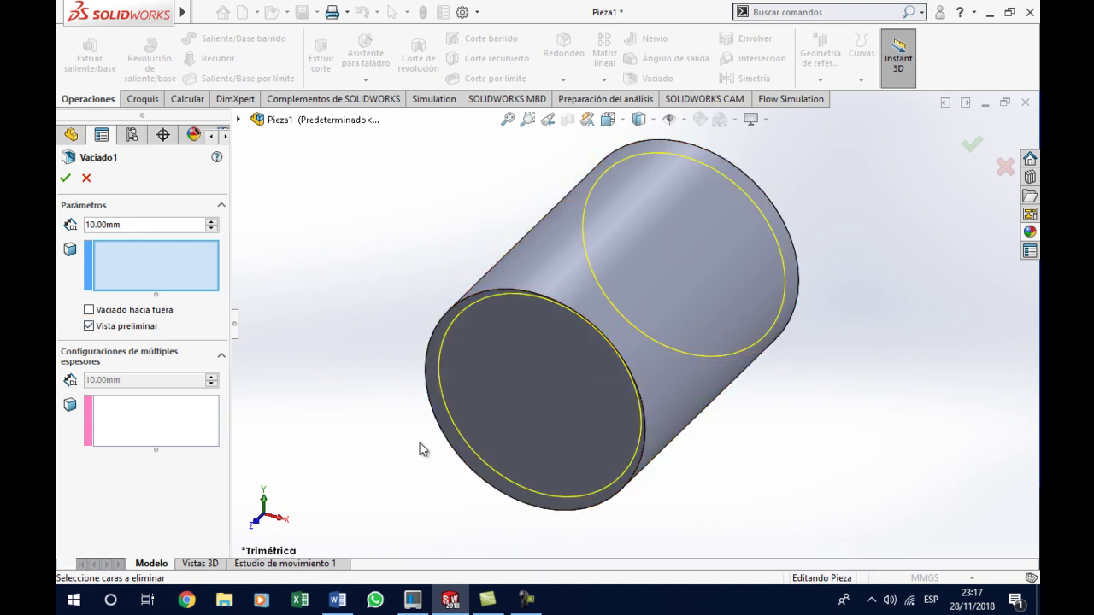
click(340, 600)
scroll(556, 266, up, 3)
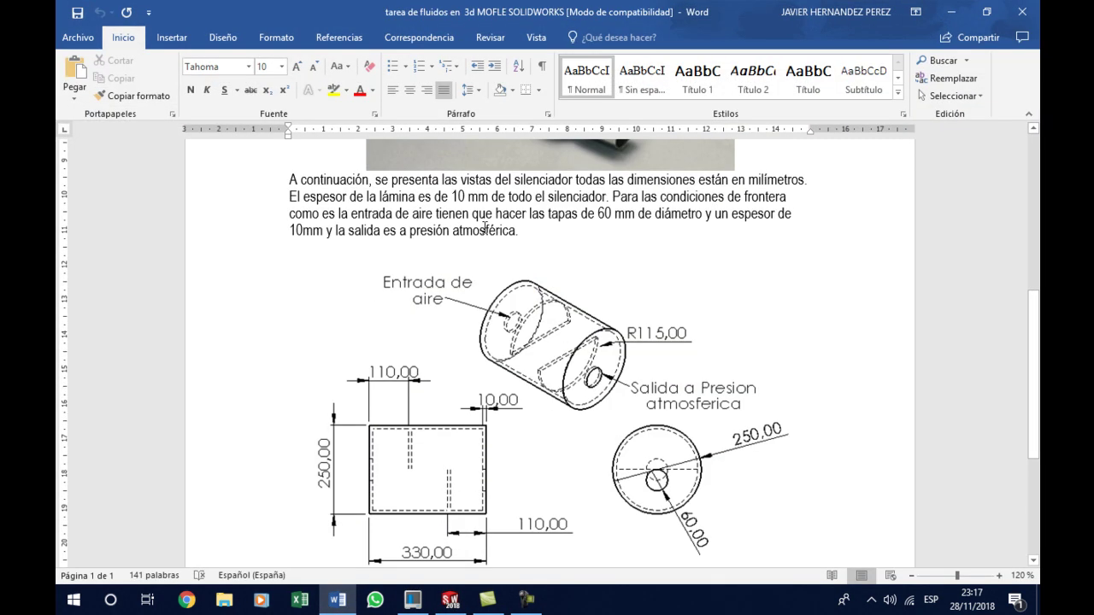
click(951, 12)
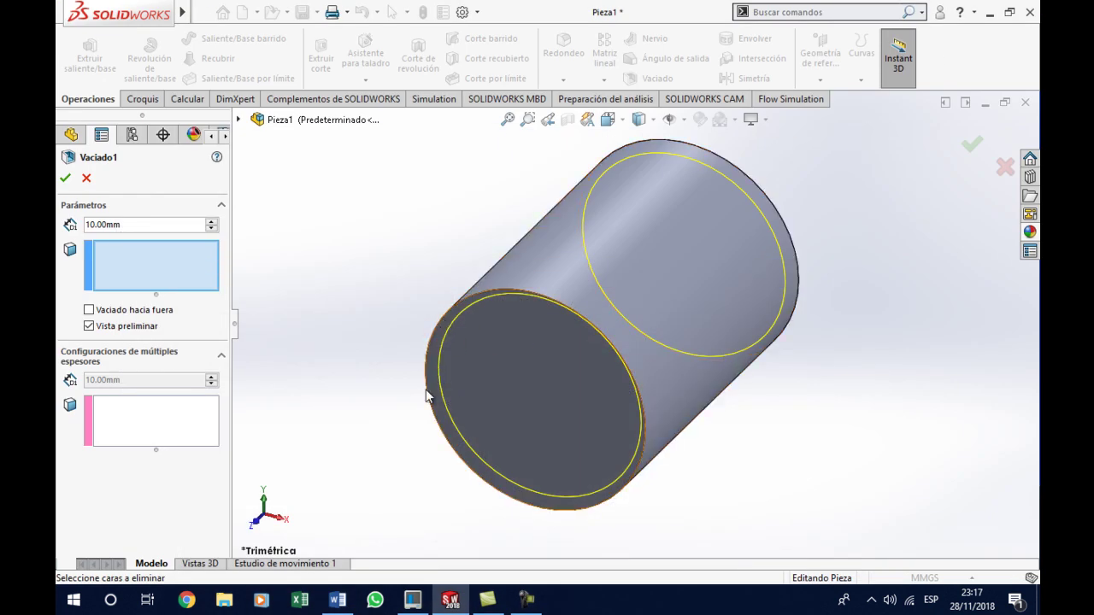
click(64, 178)
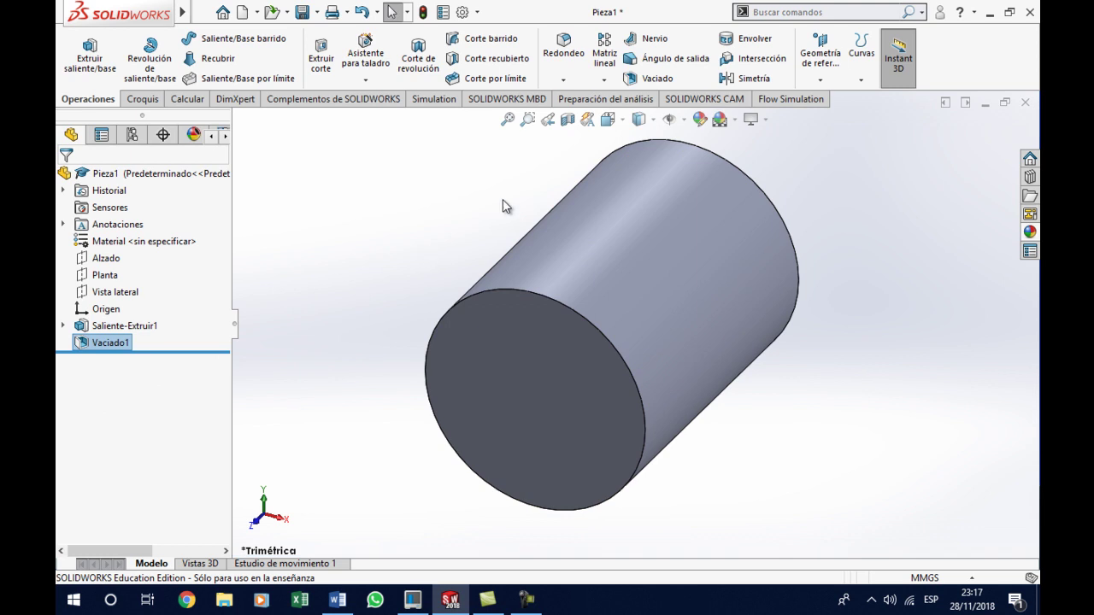
Apply a section view on the Vista lateral plane, then turn it off
click(570, 121)
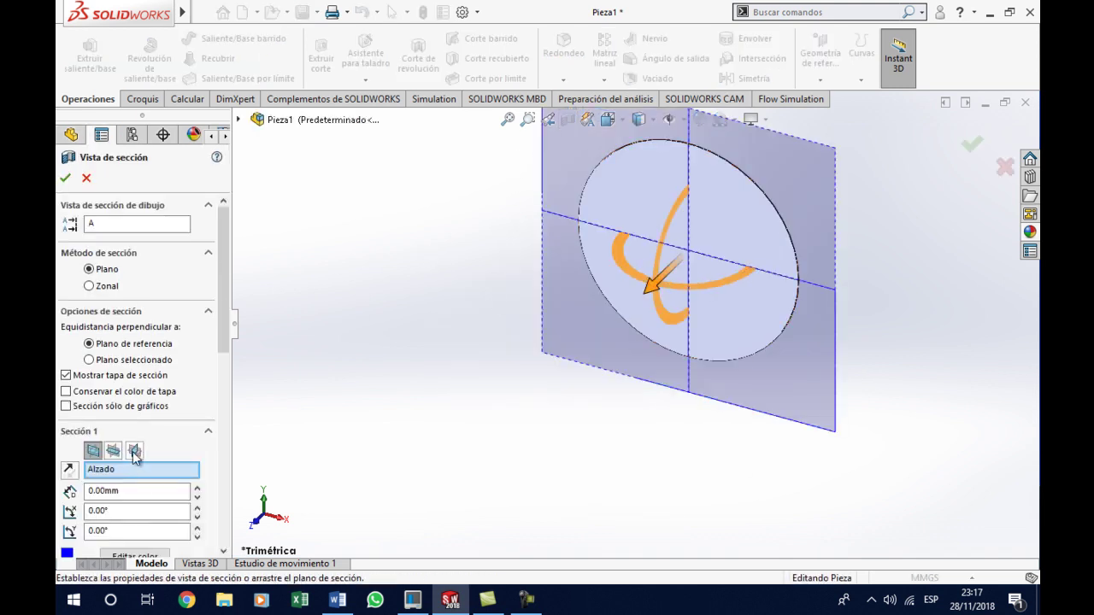
click(135, 451)
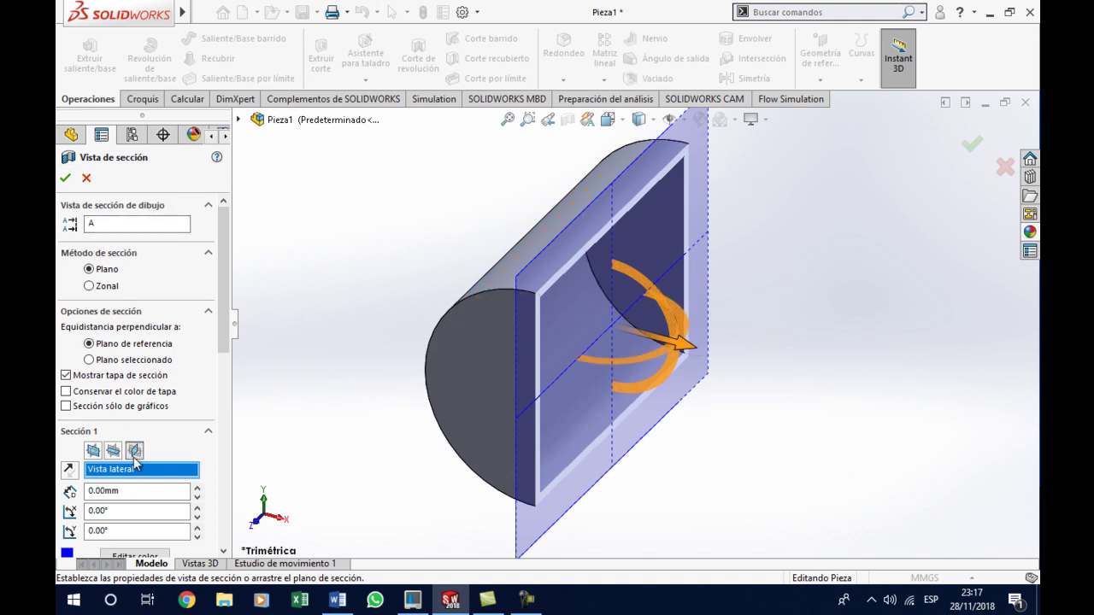
click(65, 178)
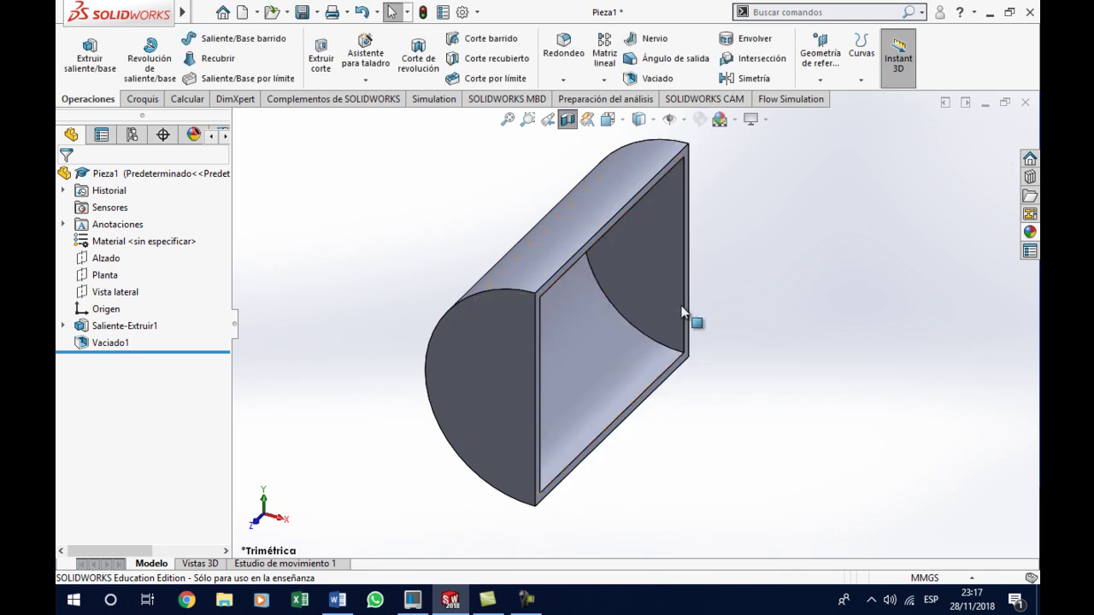
click(569, 120)
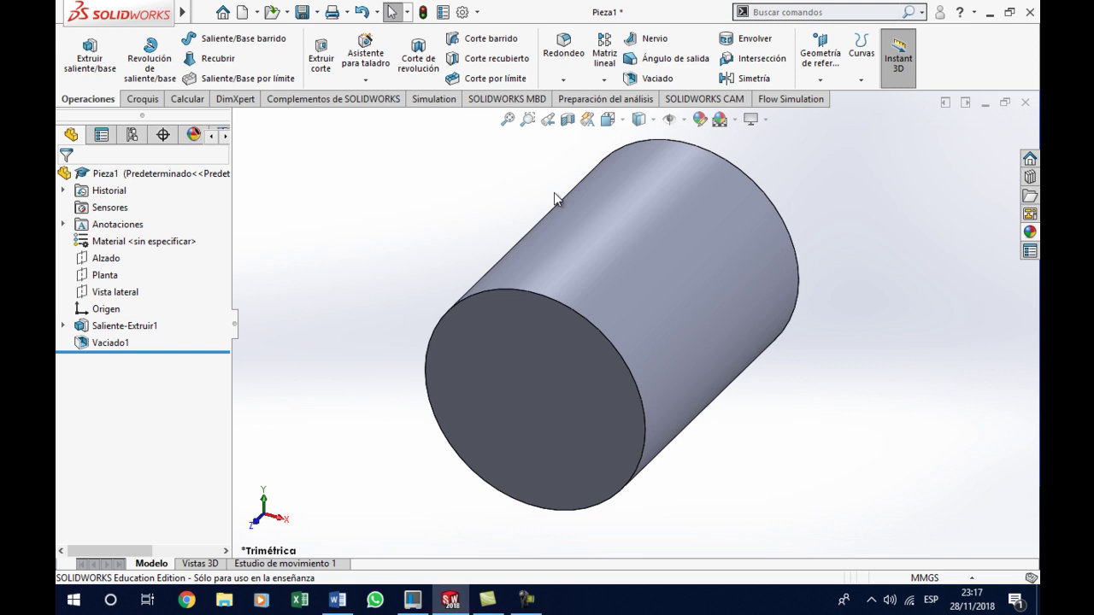
Show hidden edges as lines and orbit the cylinder to a slanted 3D view
click(639, 118)
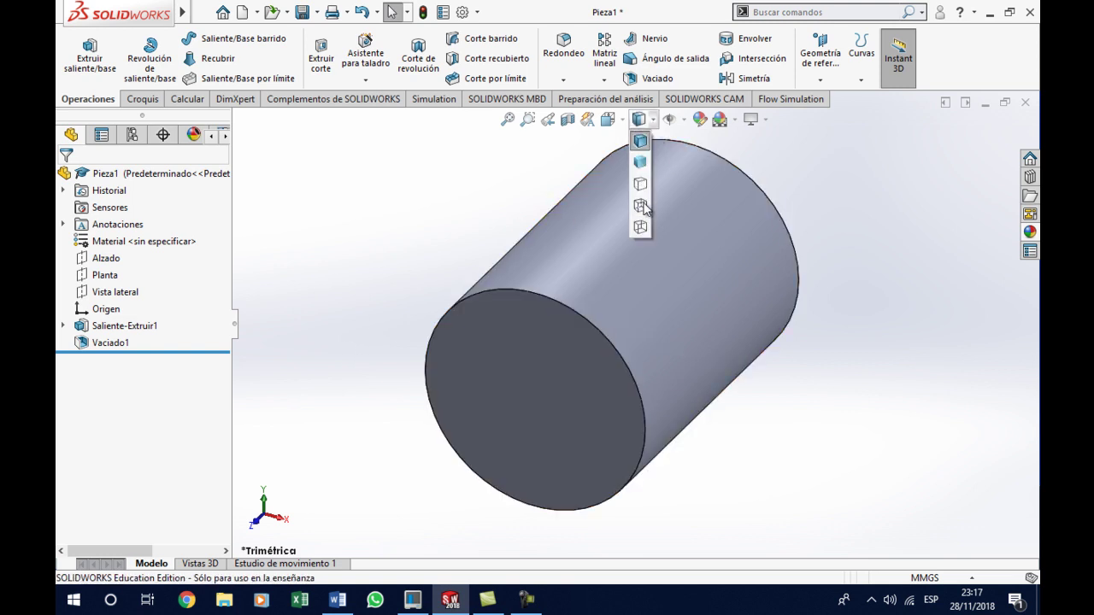
click(641, 206)
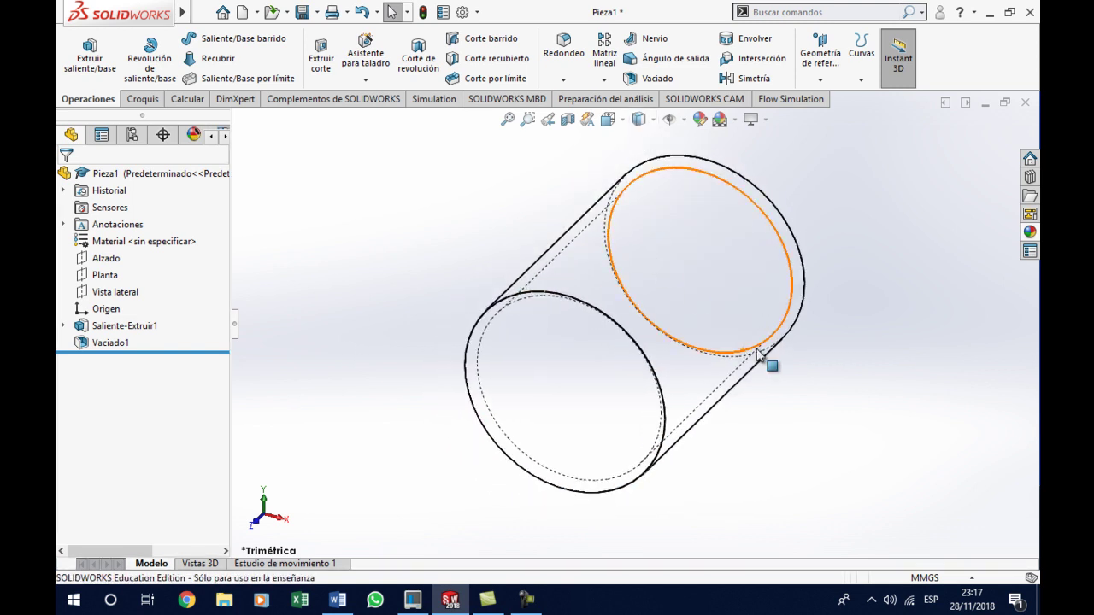
middle_drag(757, 355, 754, 365)
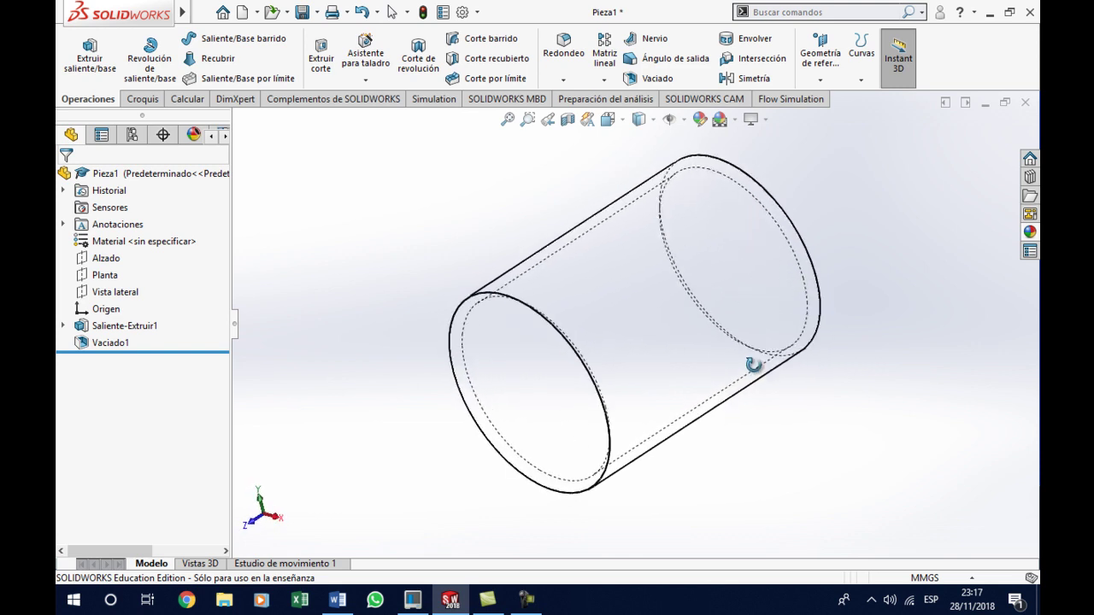
middle_drag(754, 365, 723, 403)
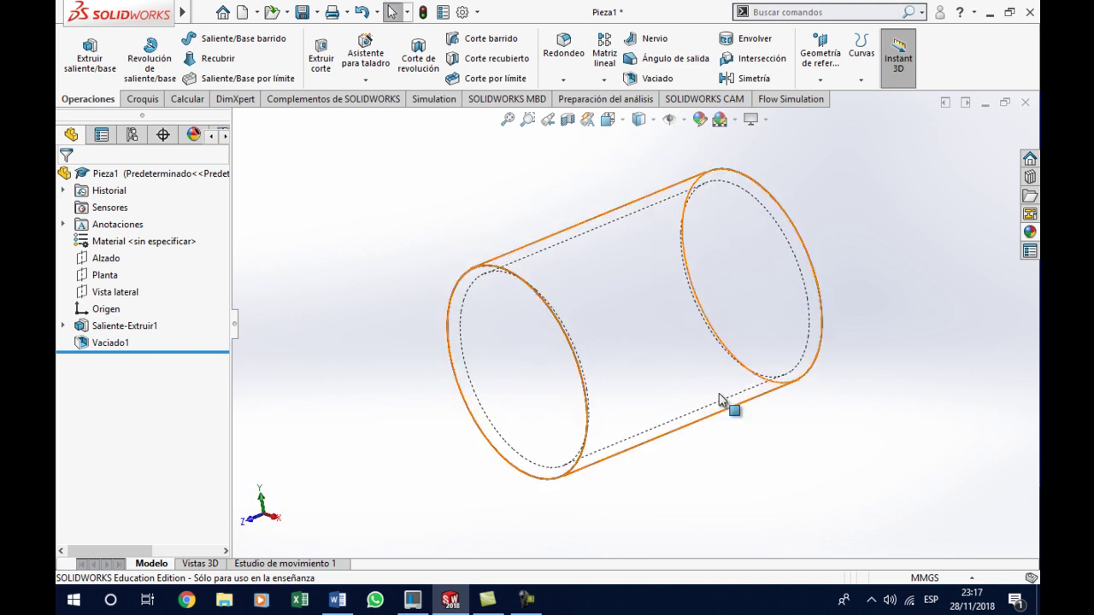
Sketch a centred 60 mm diameter circle on the cylinder's front end face
click(541, 391)
click(606, 339)
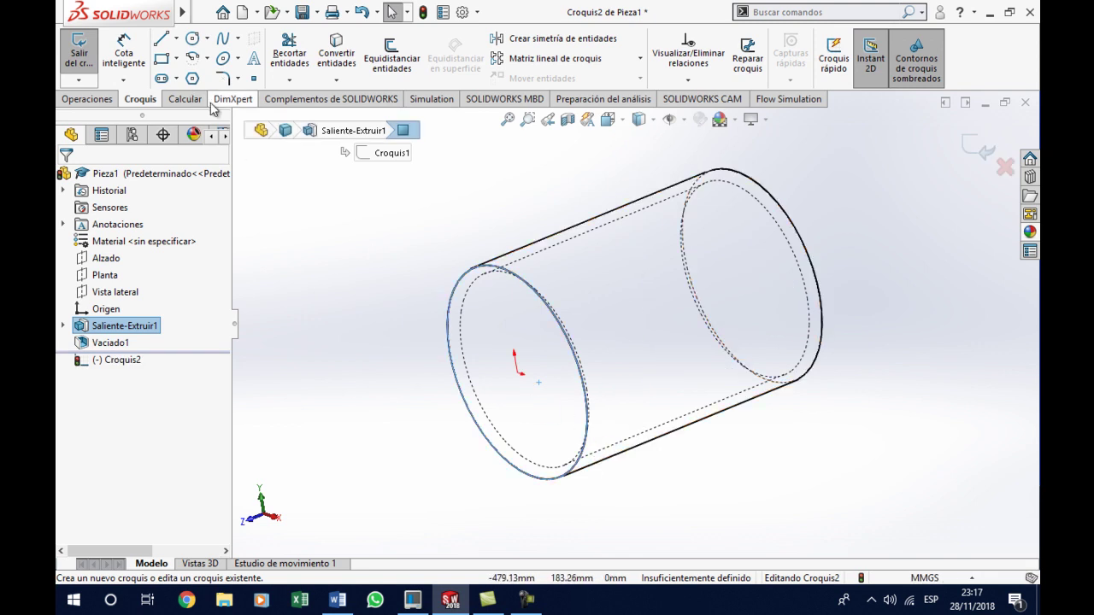
click(192, 38)
click(517, 372)
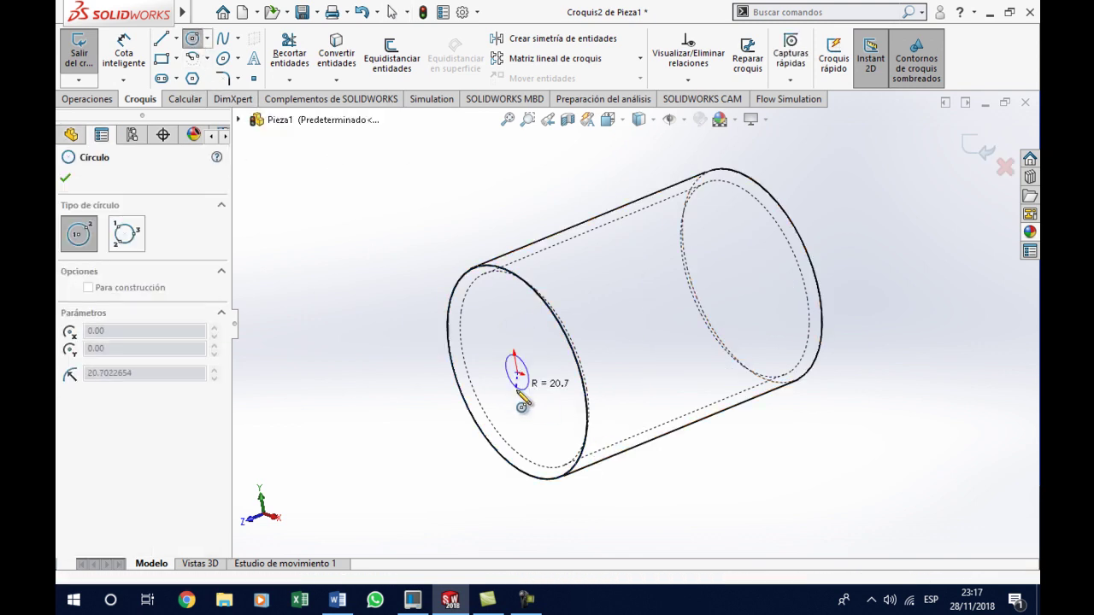
click(517, 394)
key(Escape)
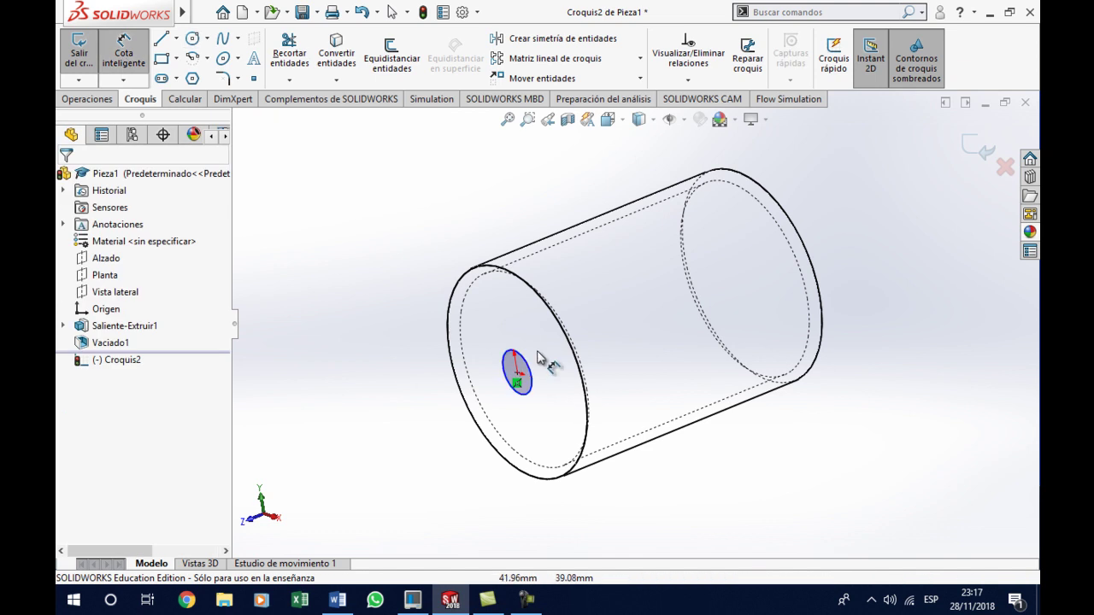
click(530, 376)
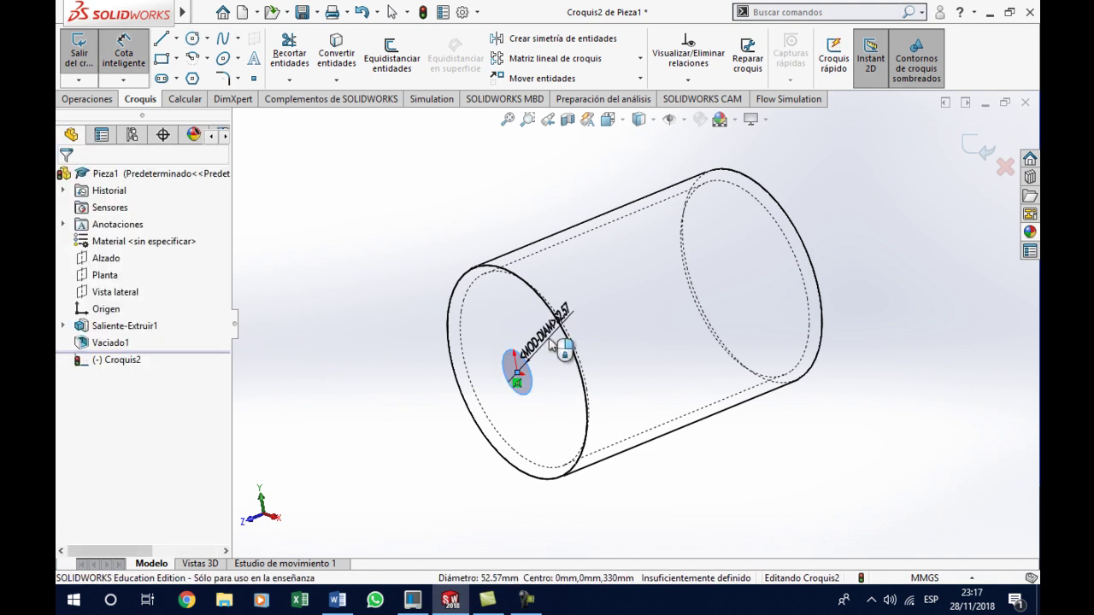
click(552, 345)
key(Return)
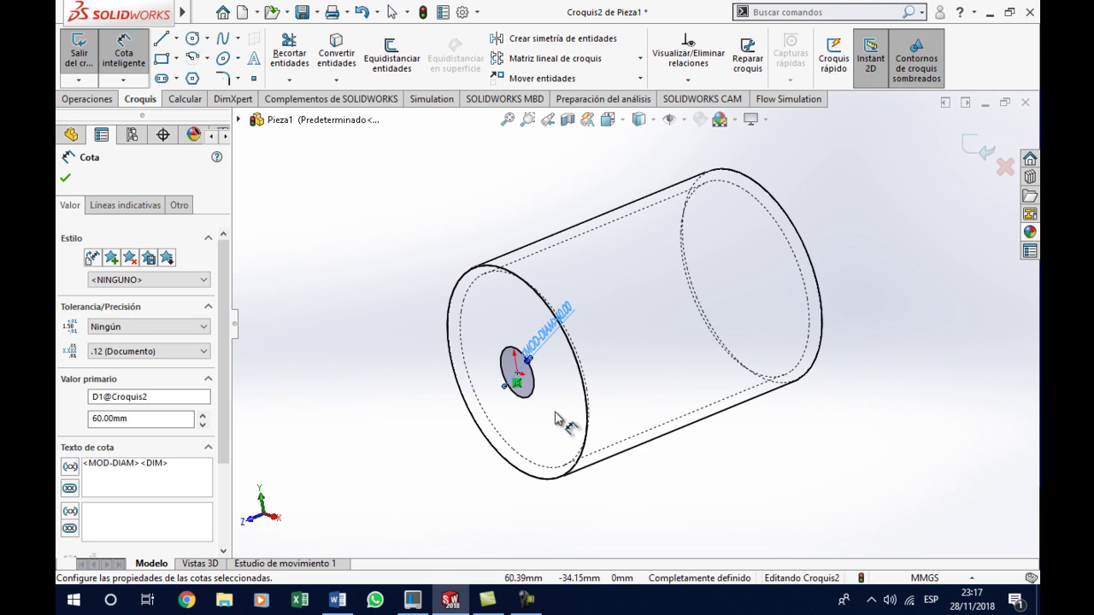
key(ctrl+8)
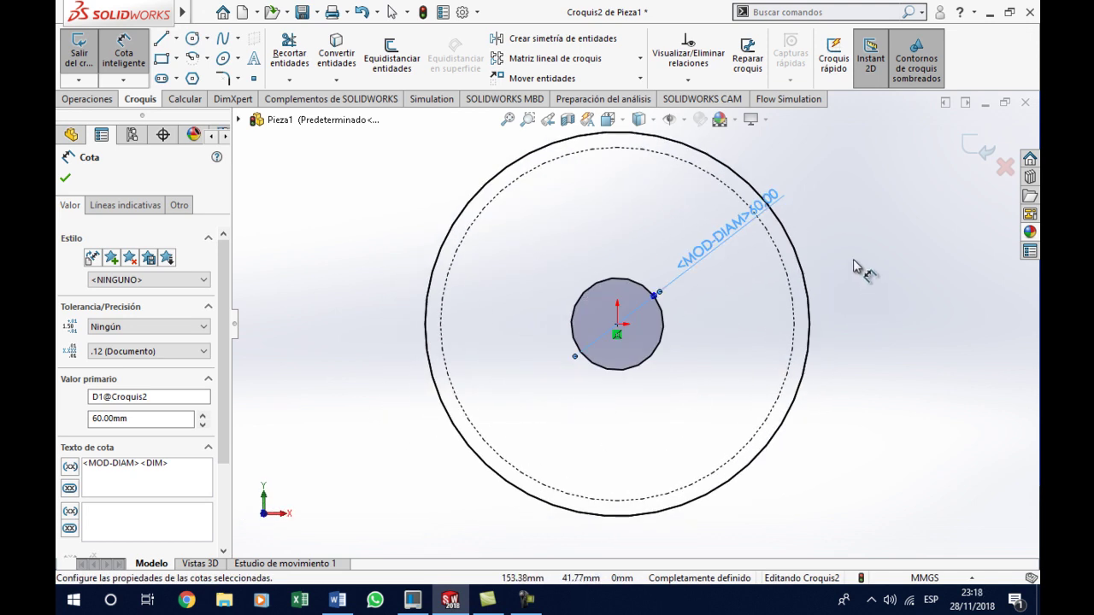
key(Escape)
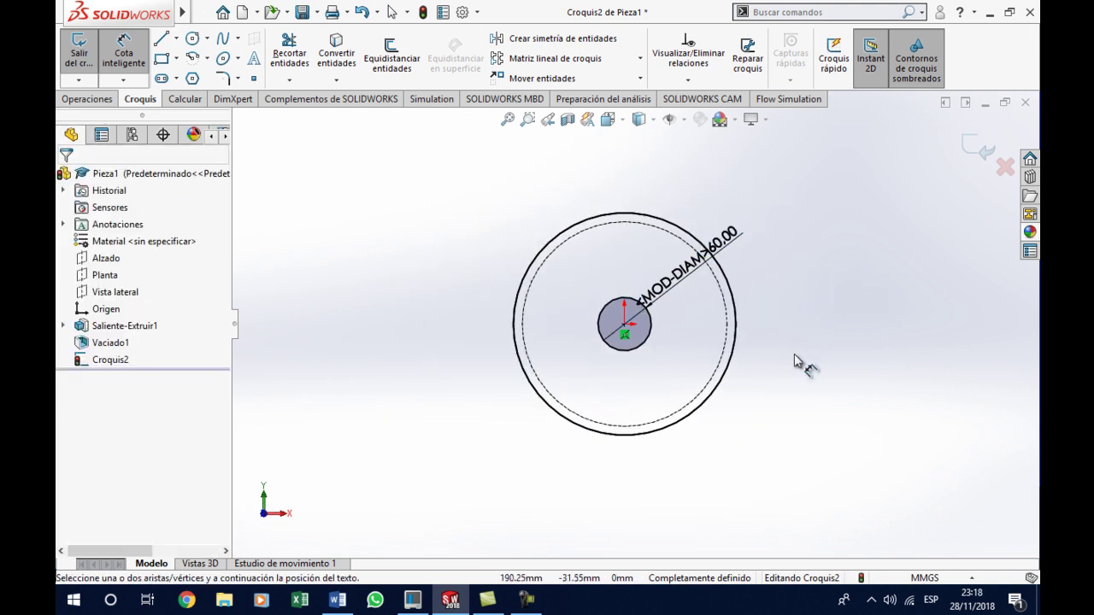
Cut-extrude the circle 10 mm deep to open the front hole
click(99, 100)
click(308, 65)
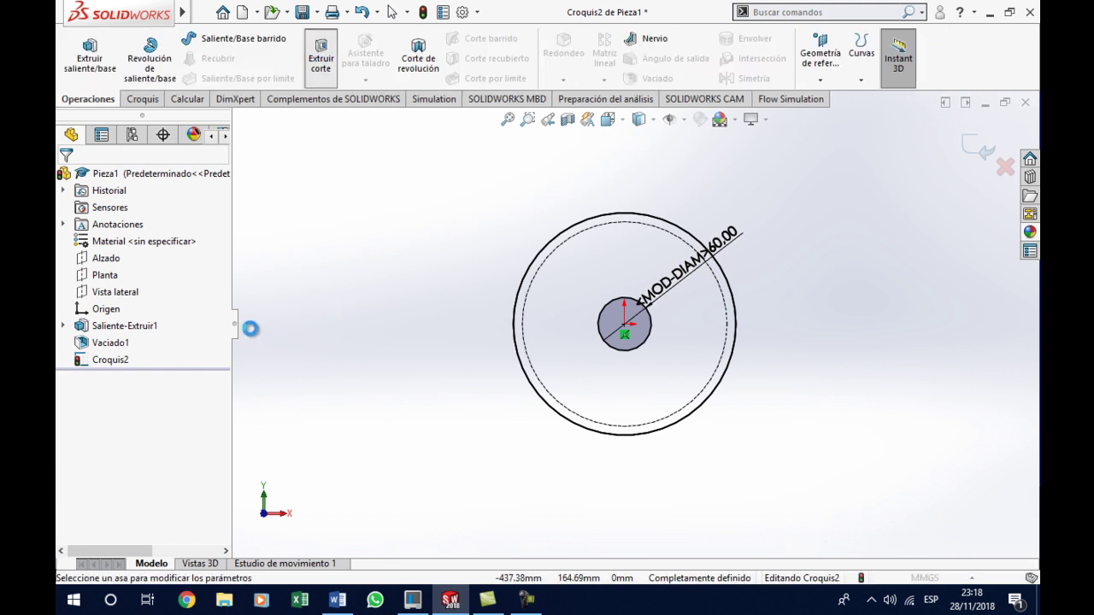
text(10)
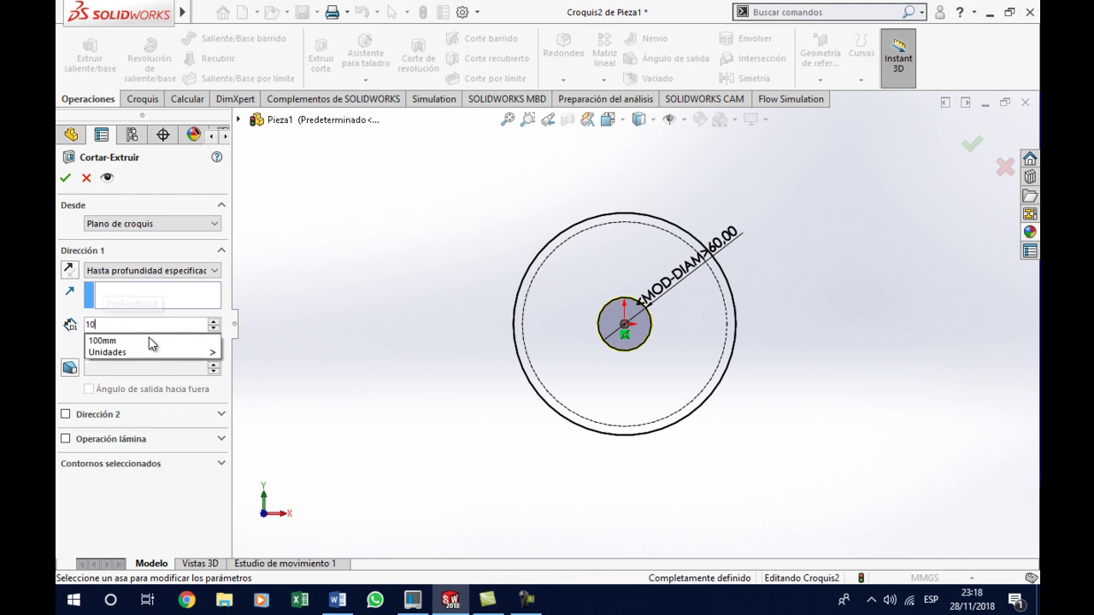
key(Return)
click(61, 181)
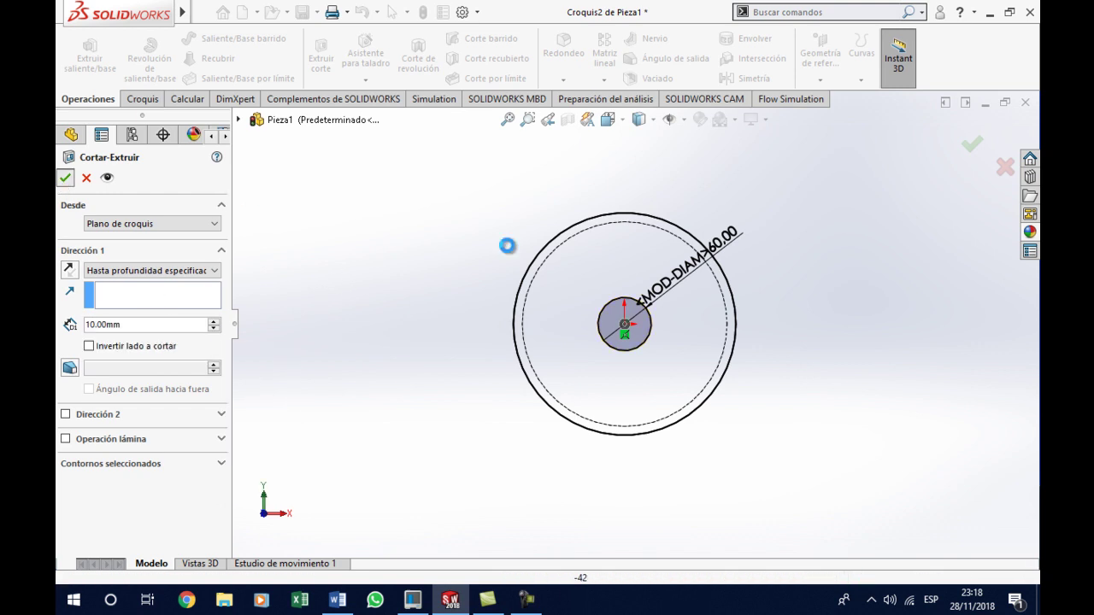
middle_drag(809, 342, 757, 416)
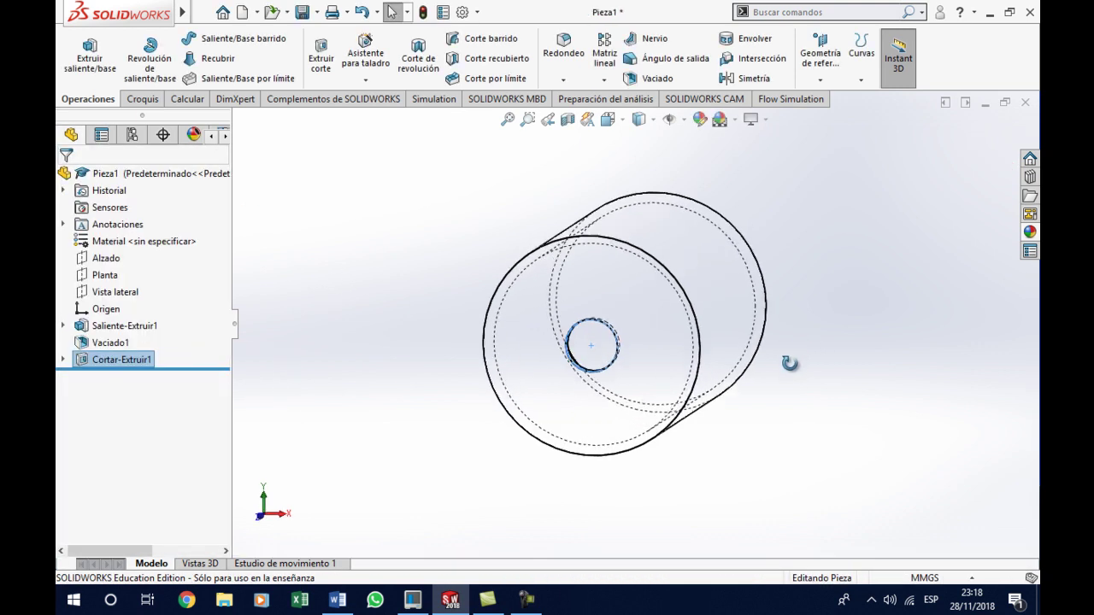
click(761, 474)
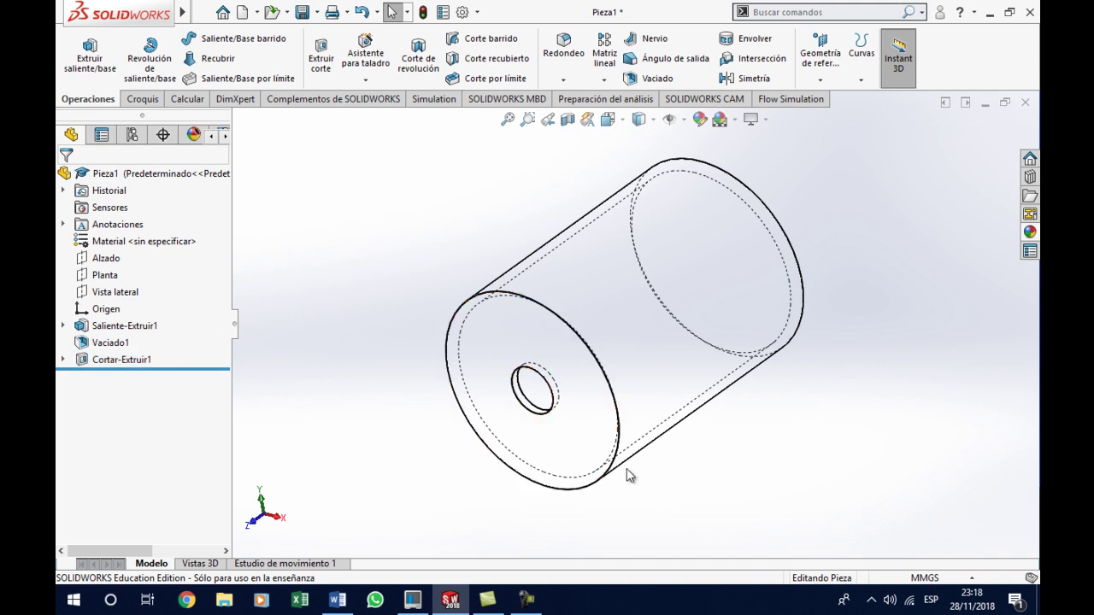
click(337, 600)
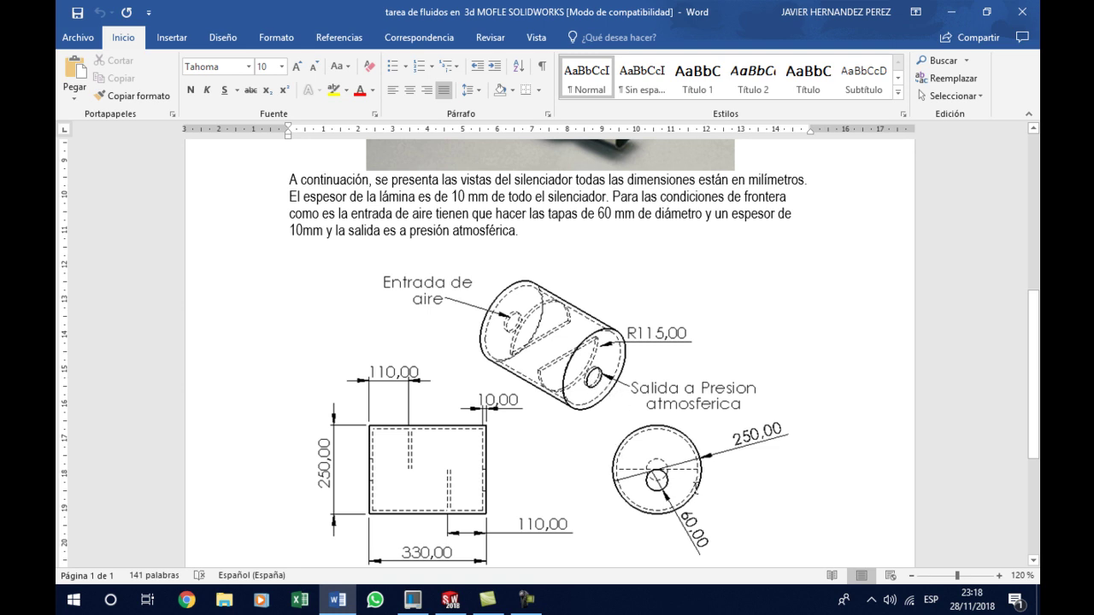
click(950, 12)
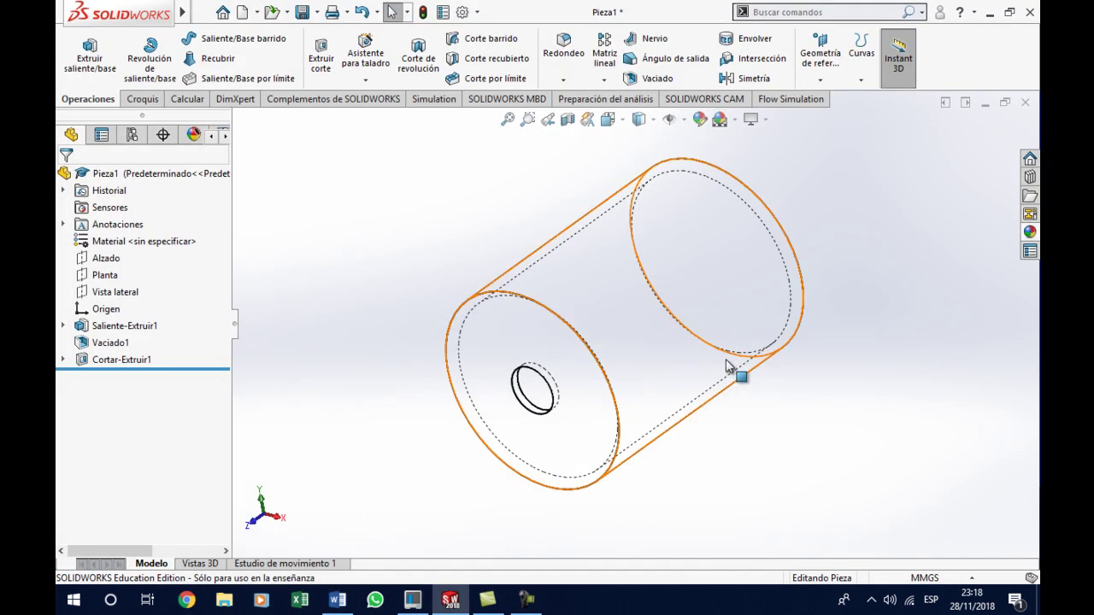
On the back end face, sketch horizontal and vertical construction lines through the centre
middle_drag(730, 366, 589, 438)
click(687, 389)
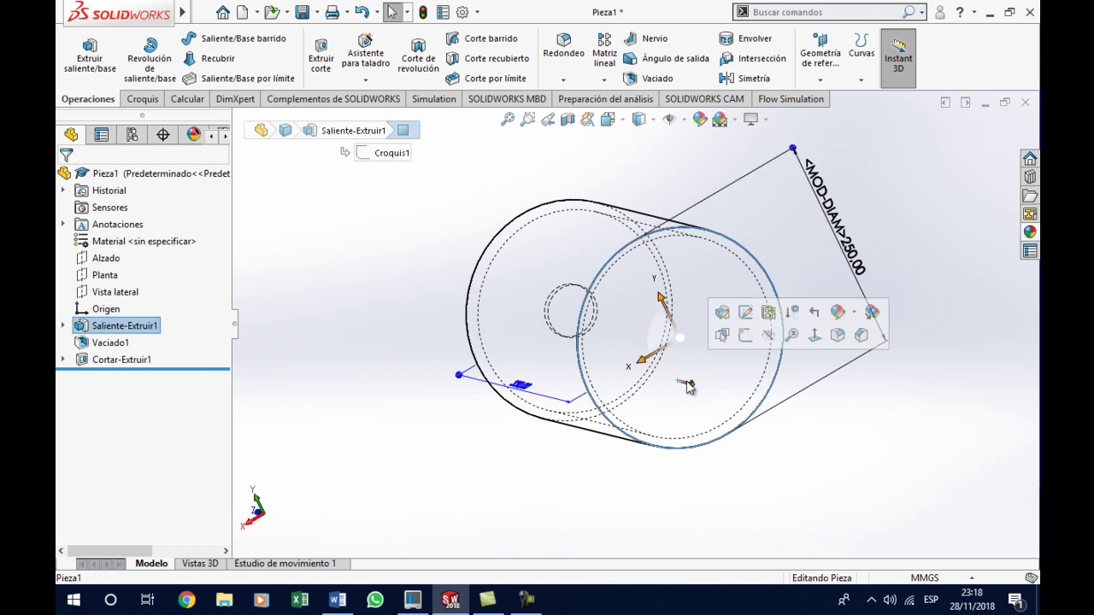
click(740, 337)
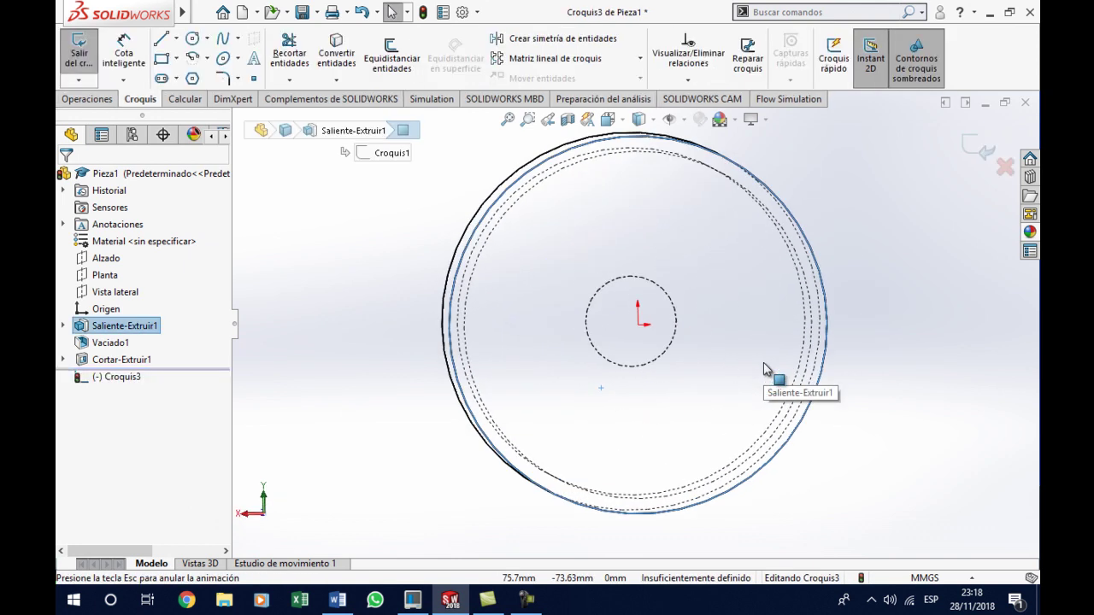
click(176, 39)
click(180, 77)
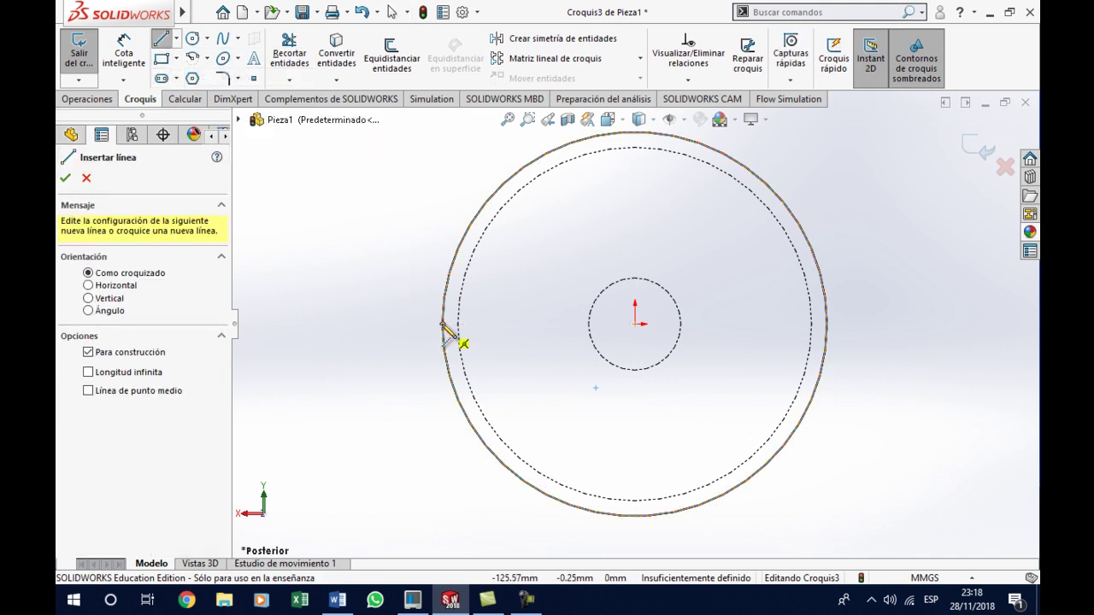
click(443, 324)
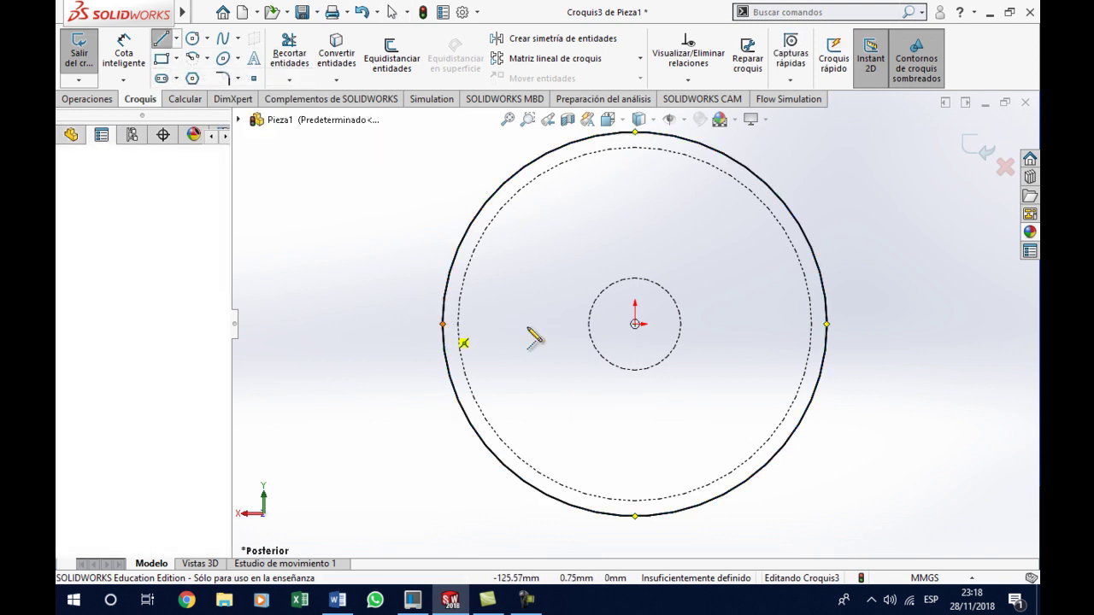
click(827, 324)
key(Escape)
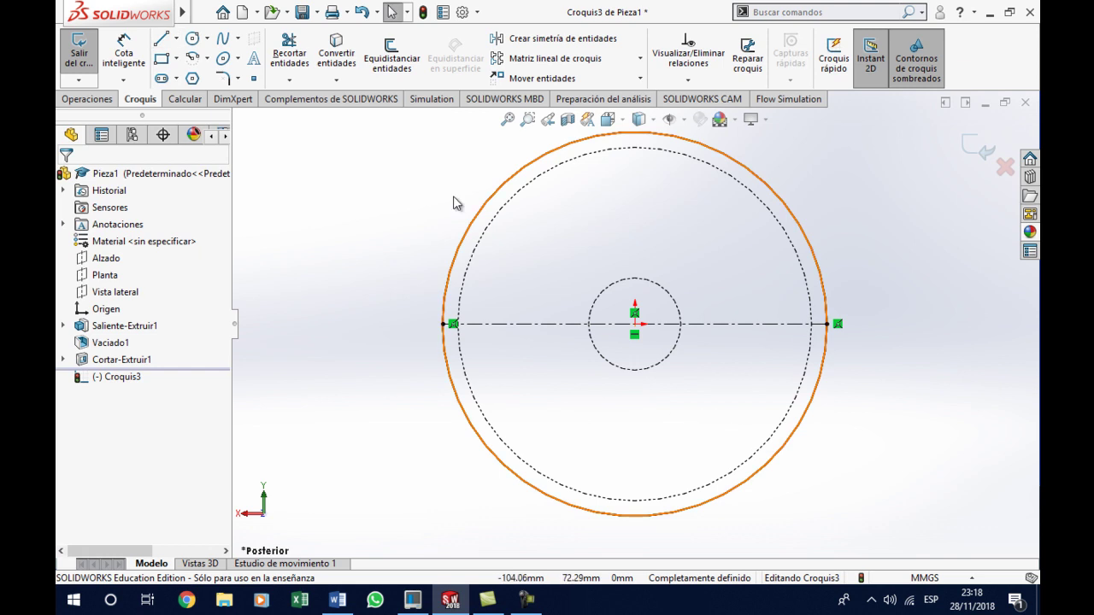
click(176, 39)
click(206, 78)
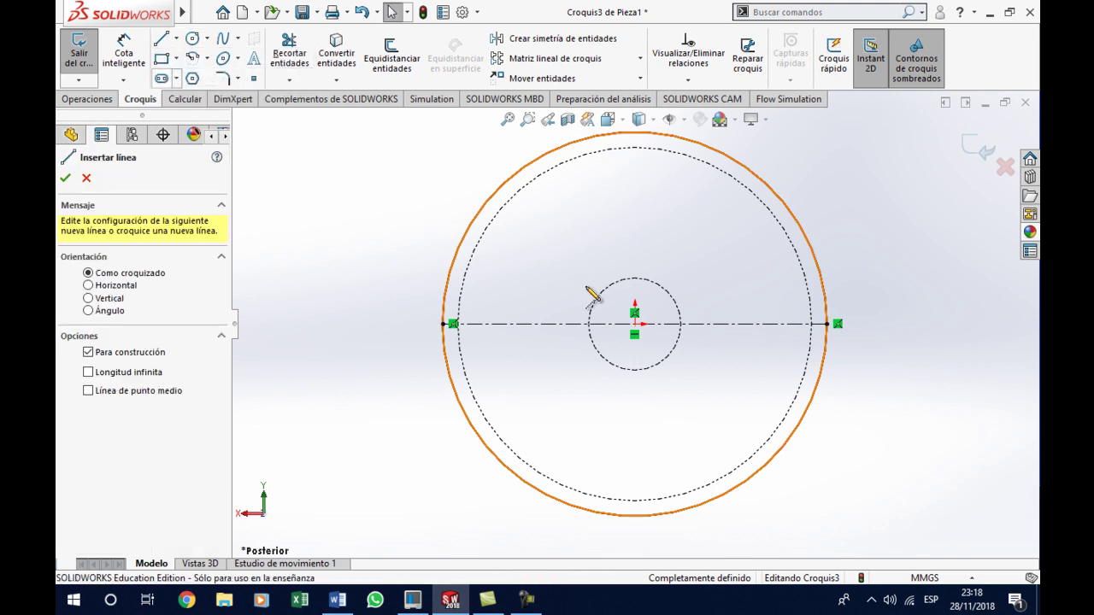
click(634, 324)
click(634, 516)
key(Escape)
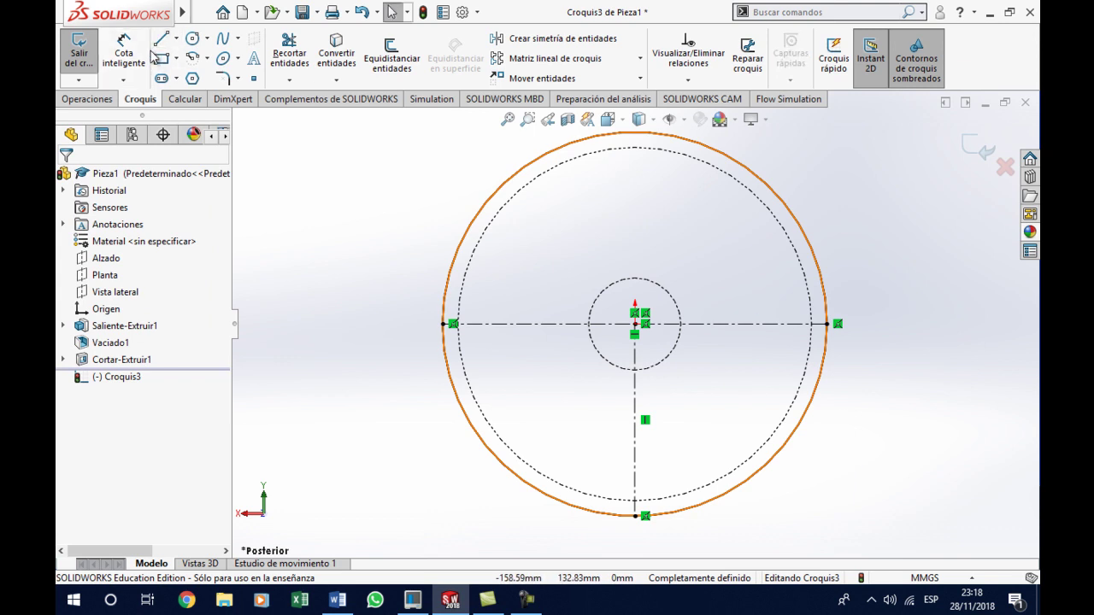
Draw a circle on the vertical centreline and dimension it to 60 mm diameter
click(192, 39)
click(634, 389)
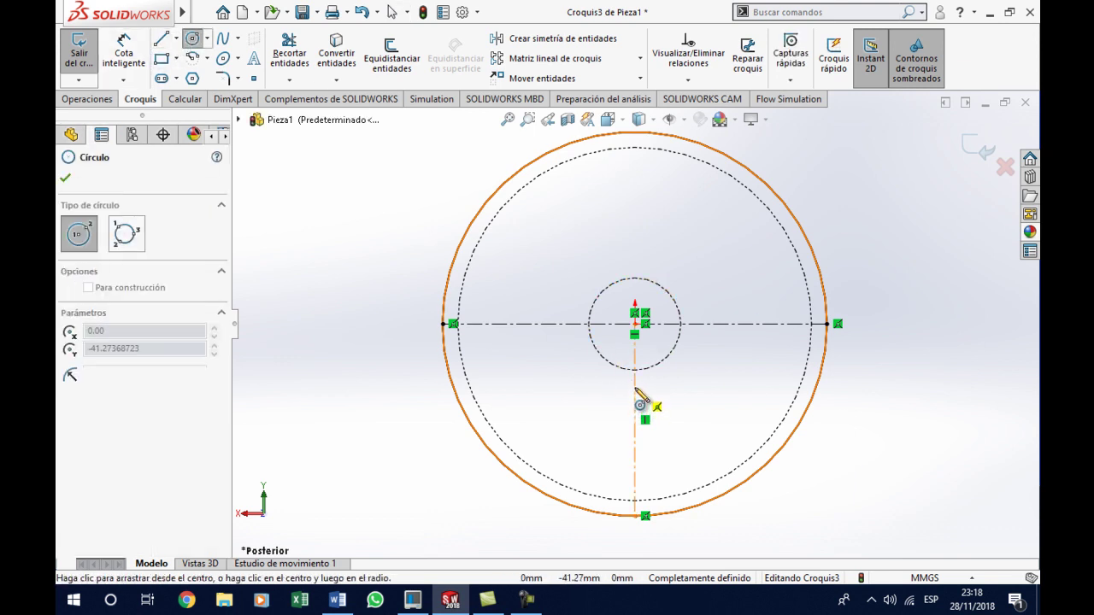
click(657, 427)
key(Escape)
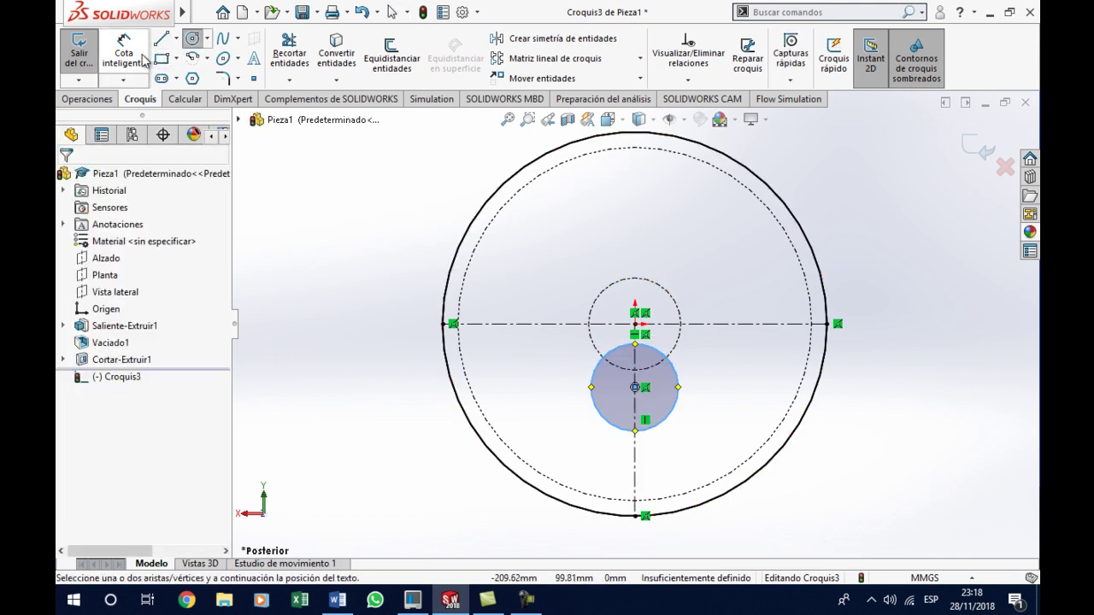
click(680, 389)
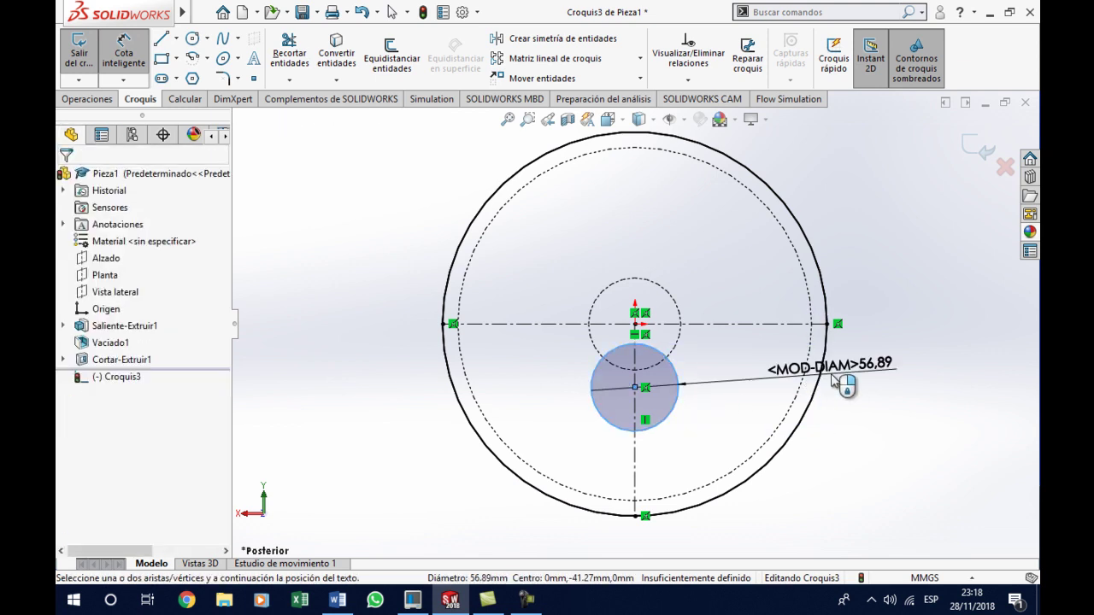
click(842, 402)
text(60)
key(Return)
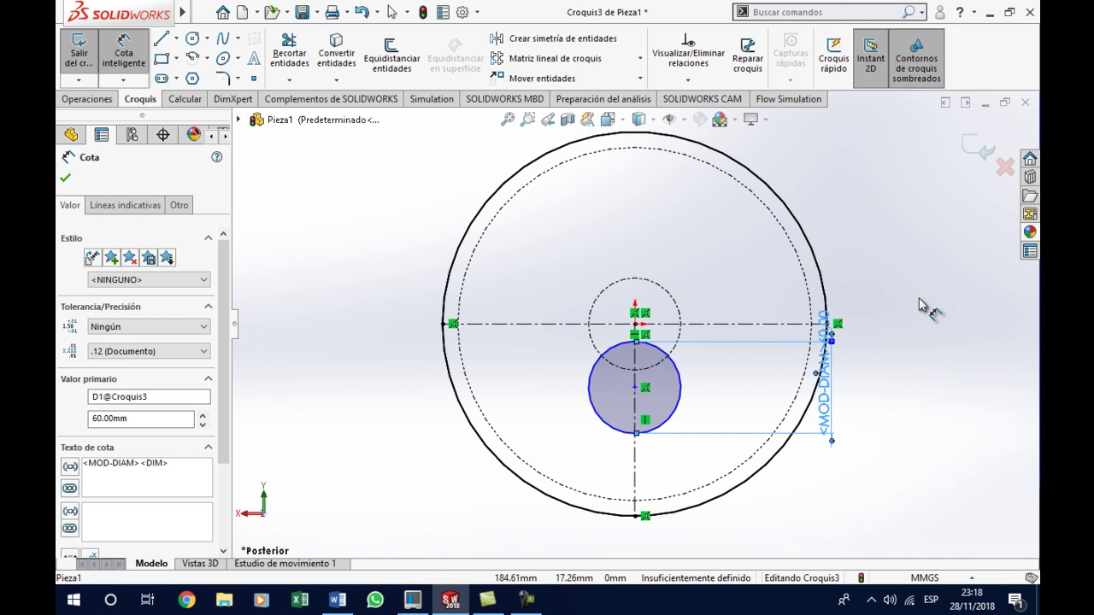
click(66, 178)
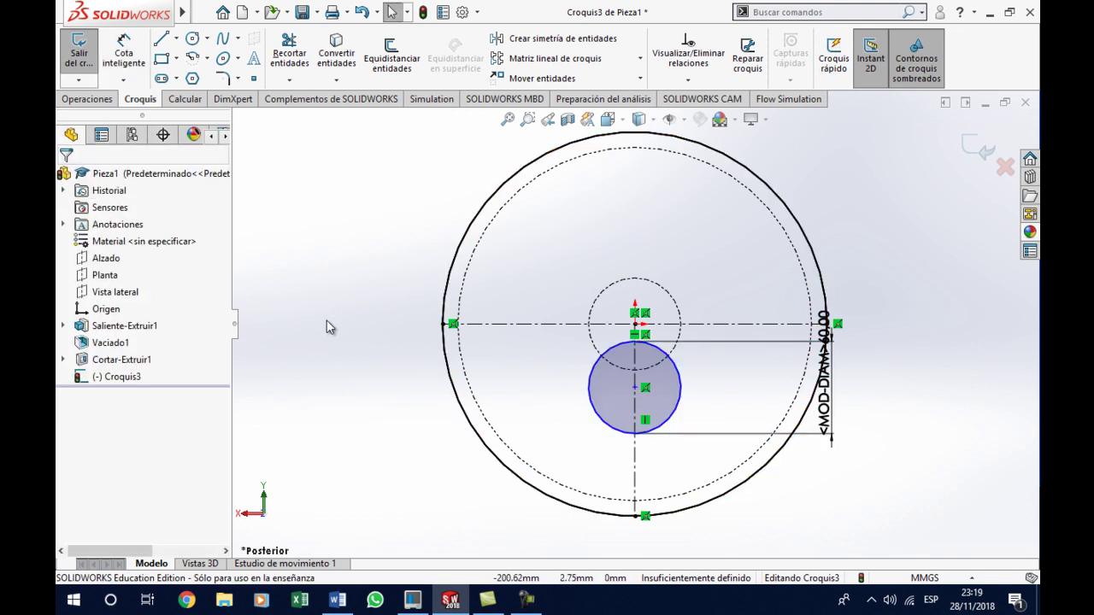
Make the 60 mm circle tangent to the horizontal centreline to fully define it
click(599, 384)
ctrl+click(560, 335)
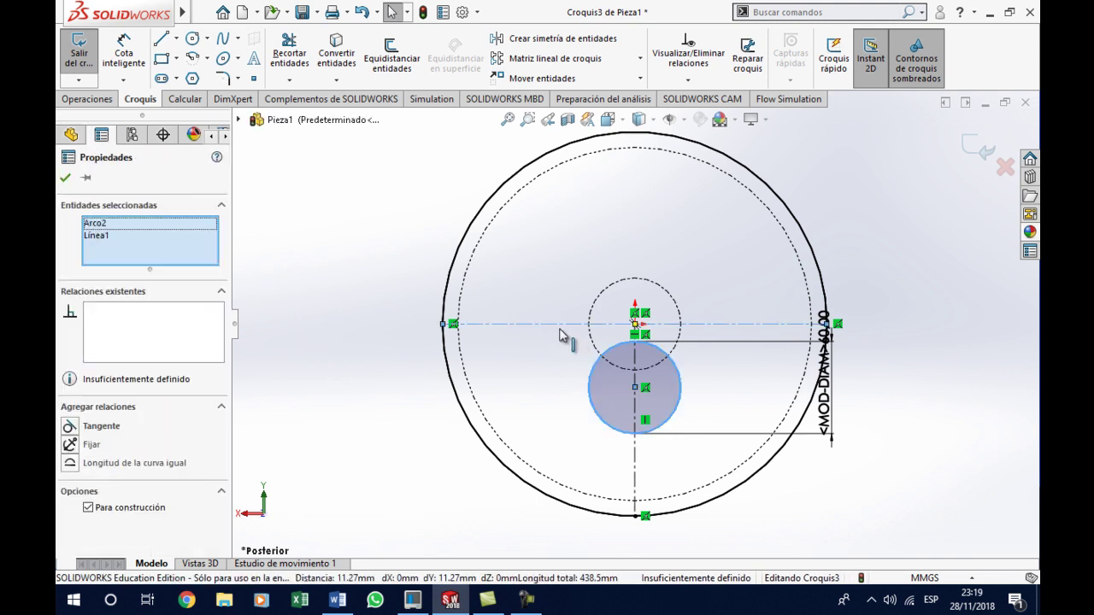
click(70, 426)
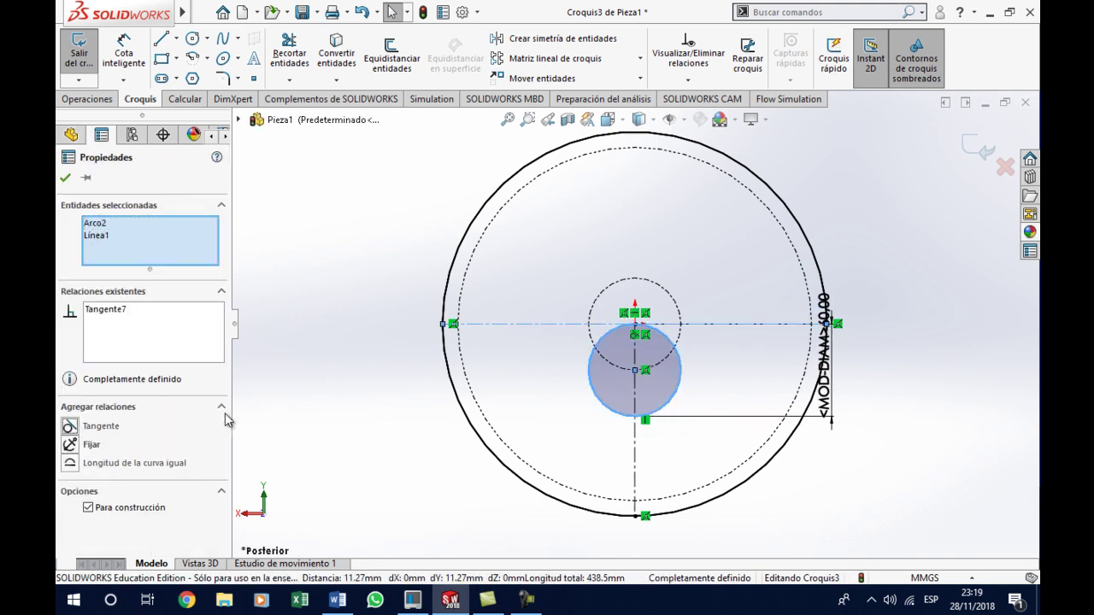
click(310, 344)
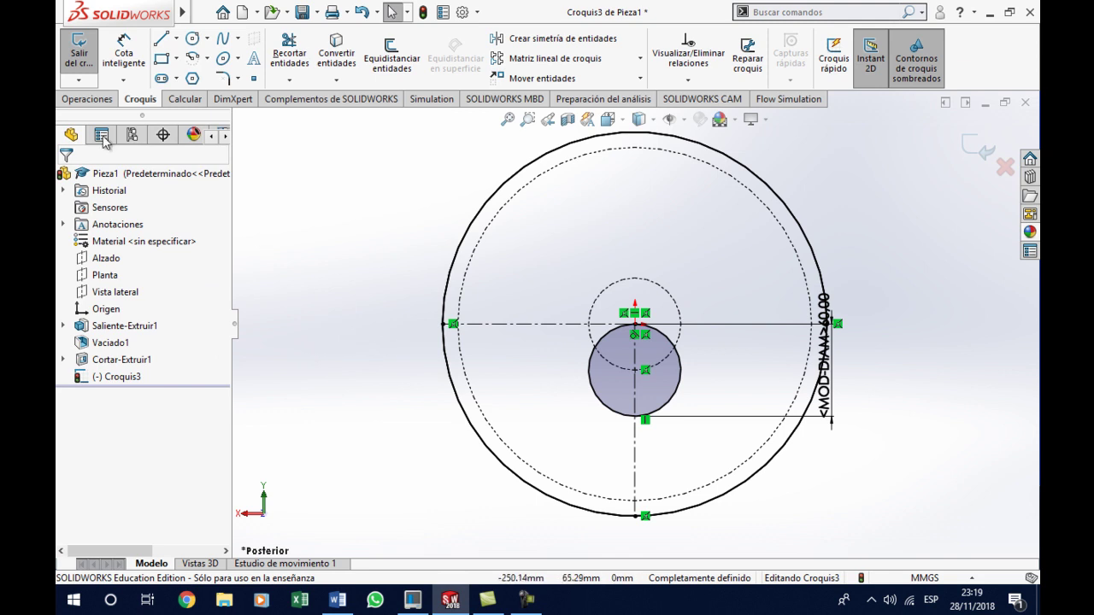
click(94, 99)
Cut the small circle 10 mm deep through the back wall and orbit to inspect it
click(320, 58)
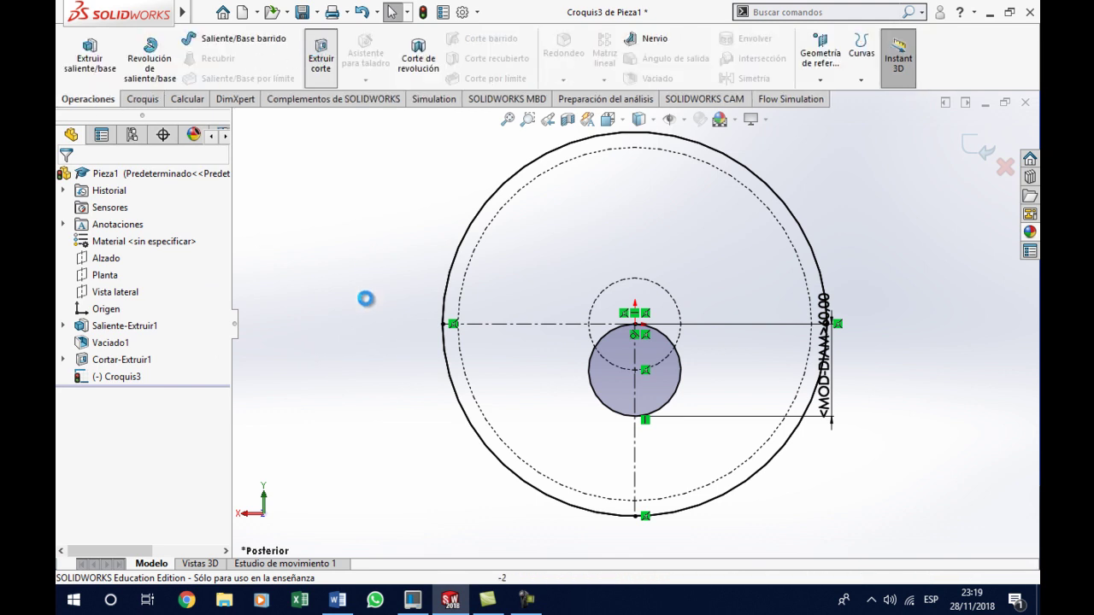
click(65, 180)
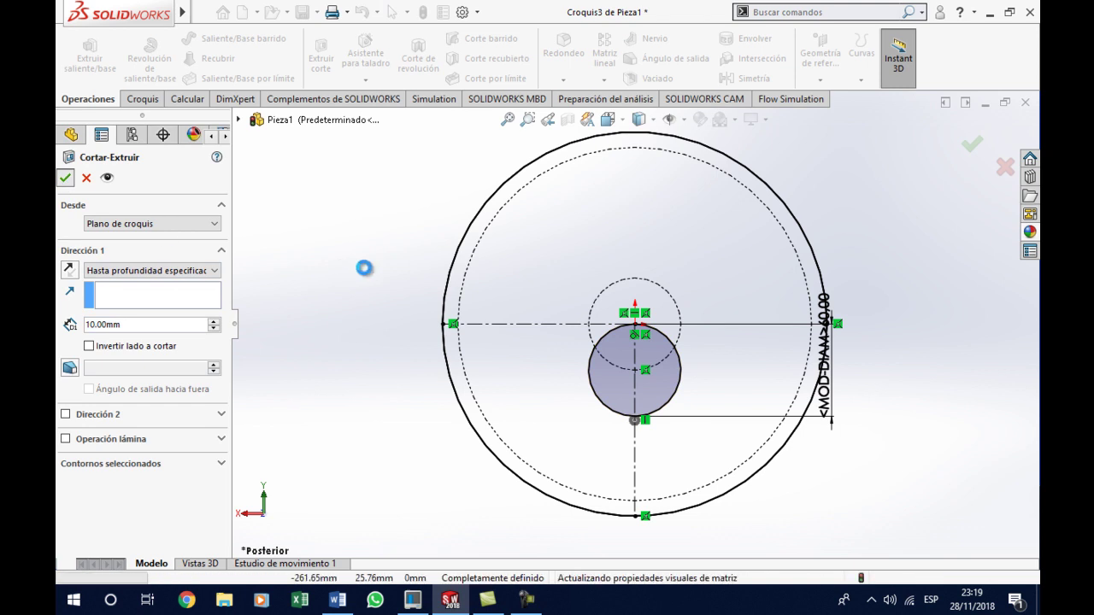
middle_drag(402, 284, 530, 361)
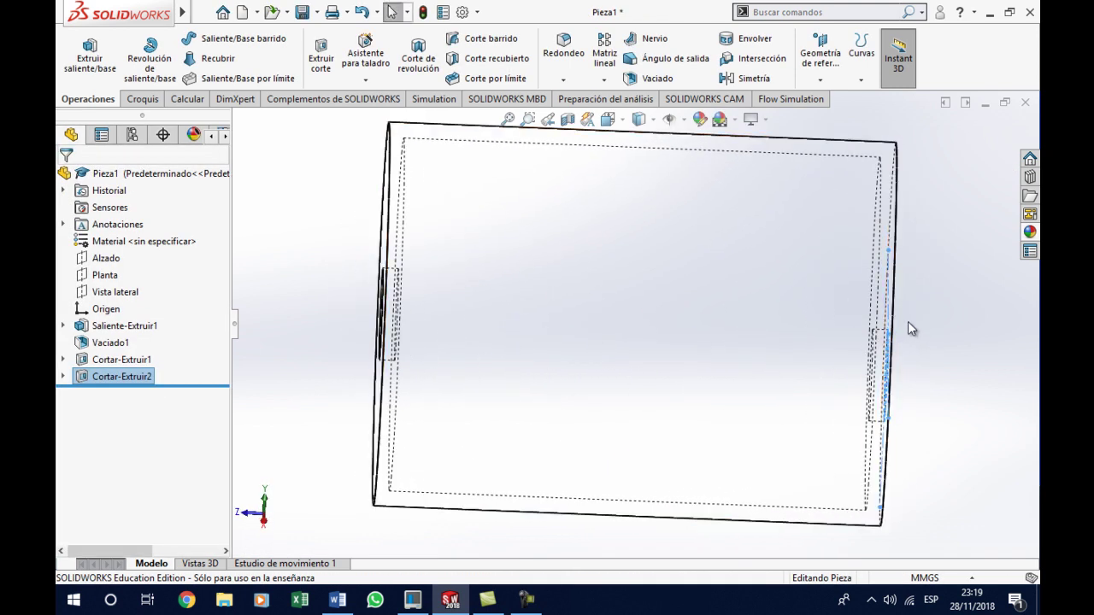
mouse_move(838, 488)
middle_down()
mouse_move(777, 415)
mouse_move(829, 452)
mouse_move(806, 464)
middle_up()
scroll(769, 479, up, 3)
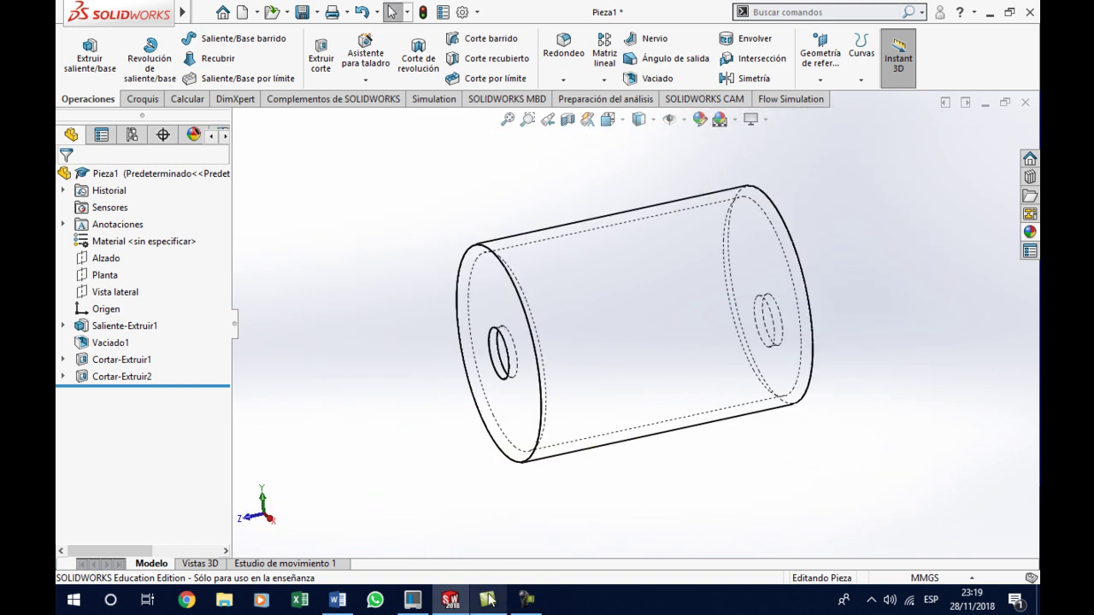
click(337, 600)
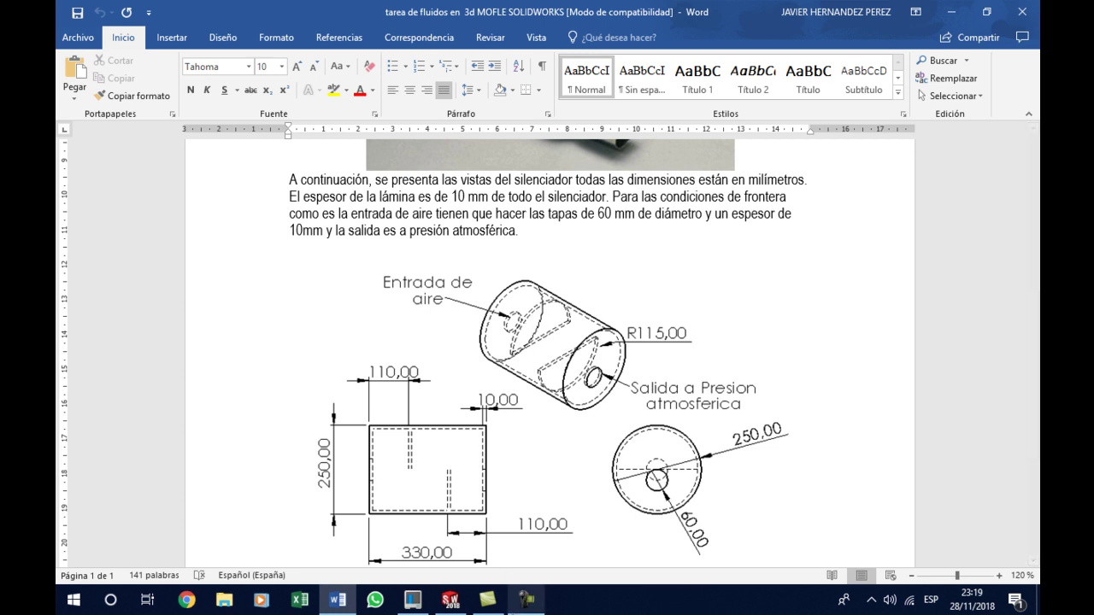
Sketch a circle at the origin on the cylinder's end face and dimension its diameter
click(452, 601)
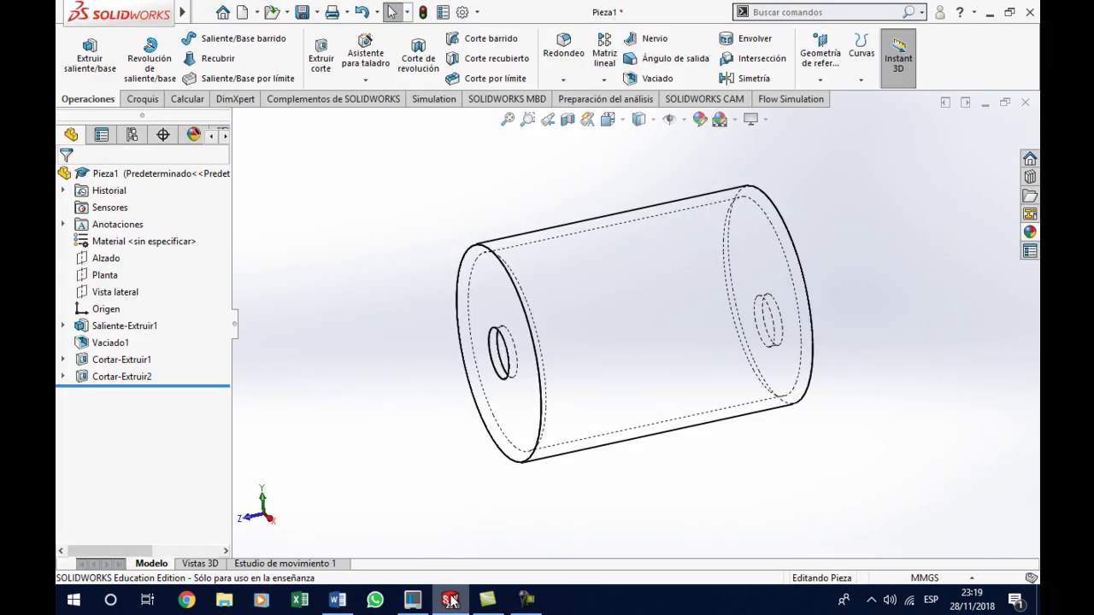
click(588, 407)
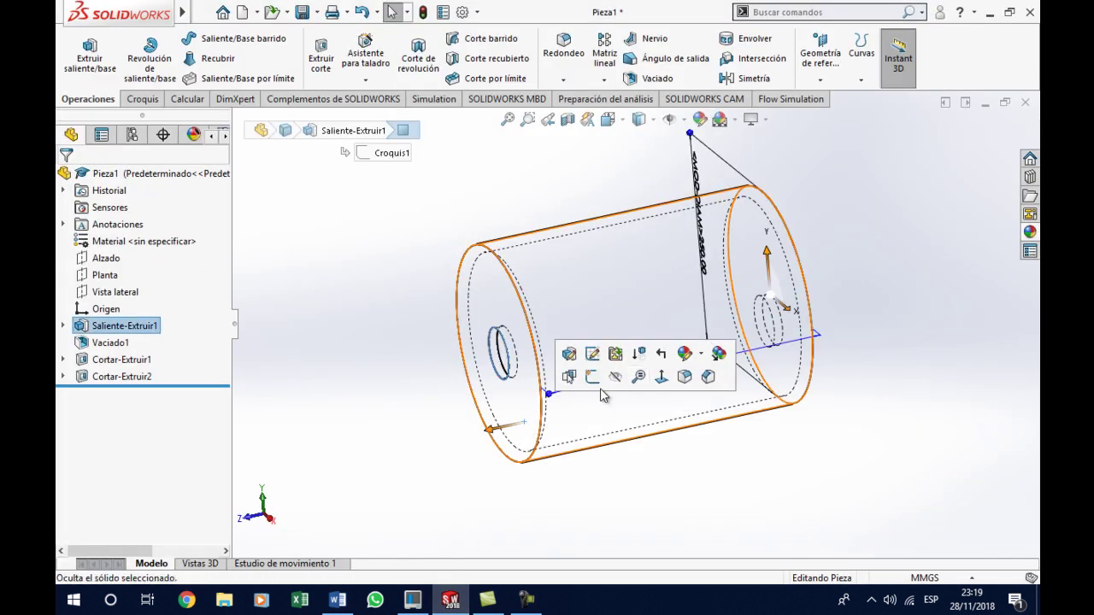
click(591, 376)
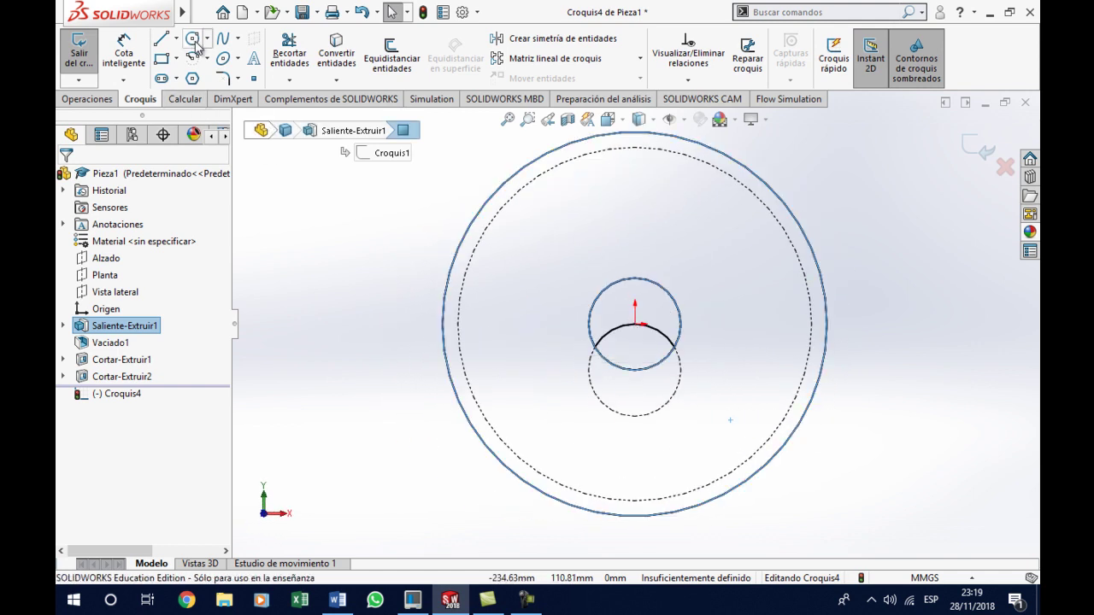
click(194, 40)
click(635, 324)
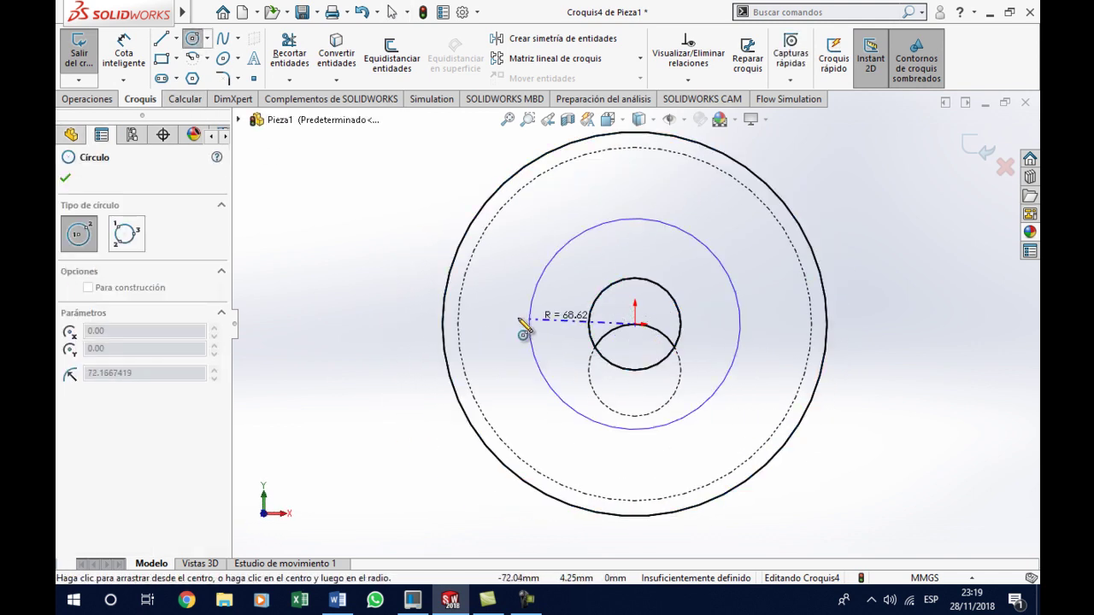
click(408, 343)
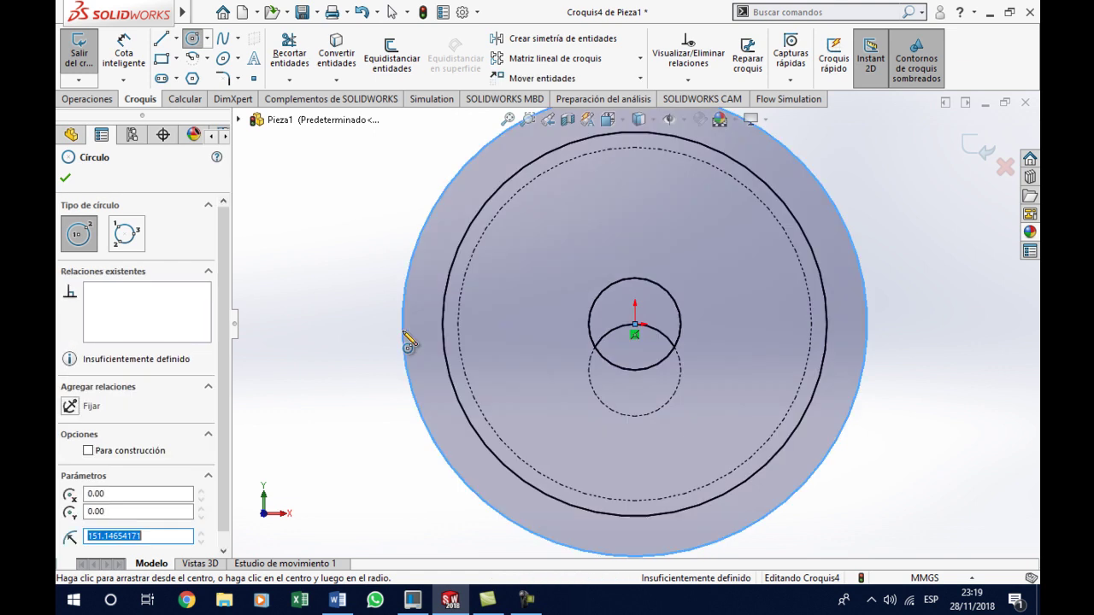
click(124, 50)
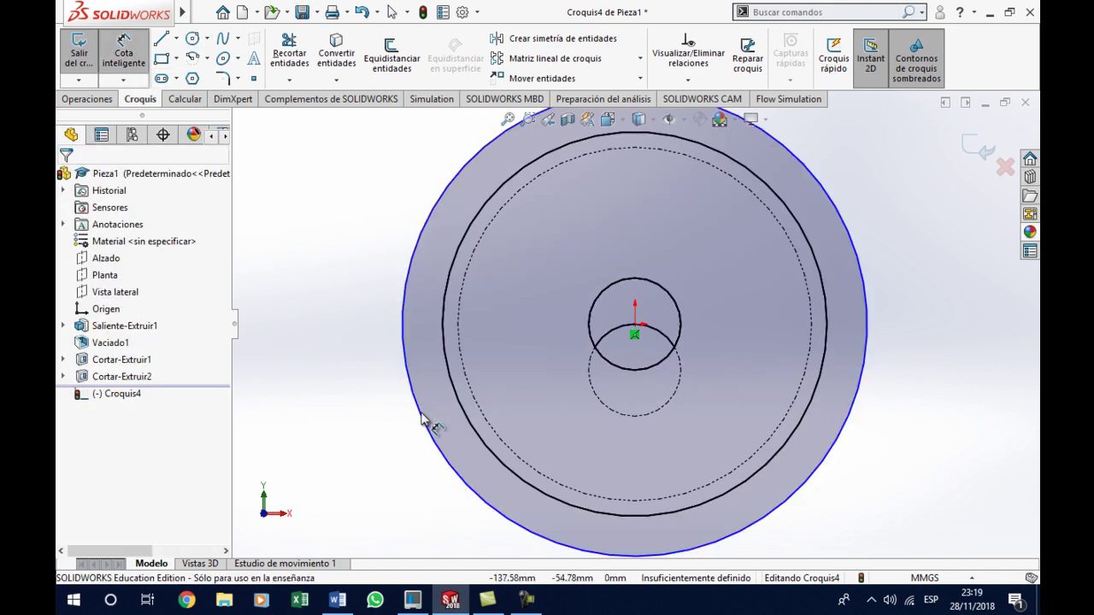
click(425, 419)
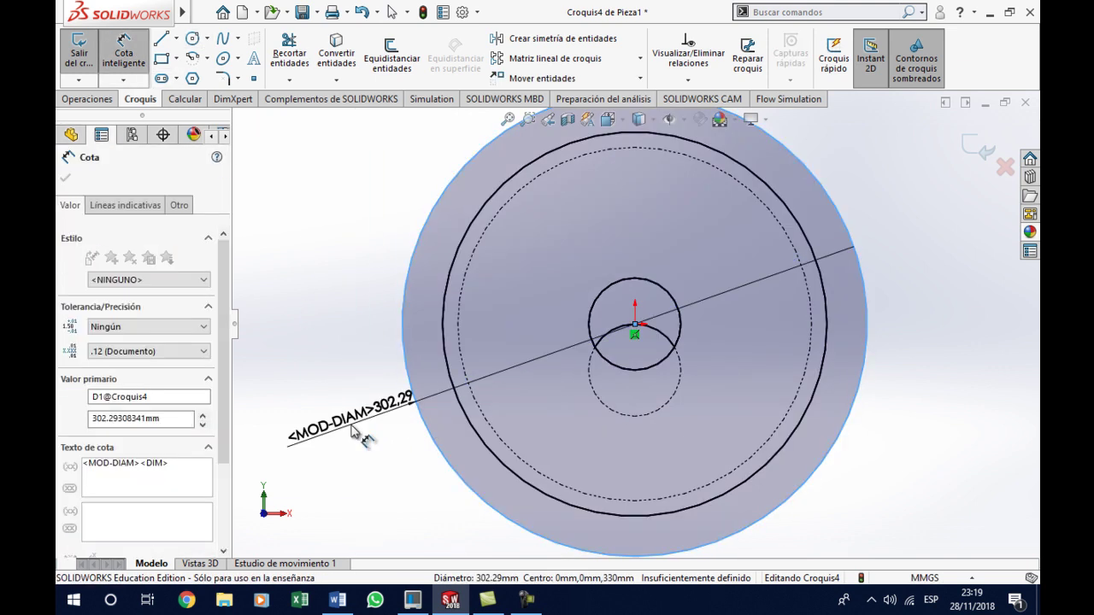
click(350, 431)
text(300)
key(Return)
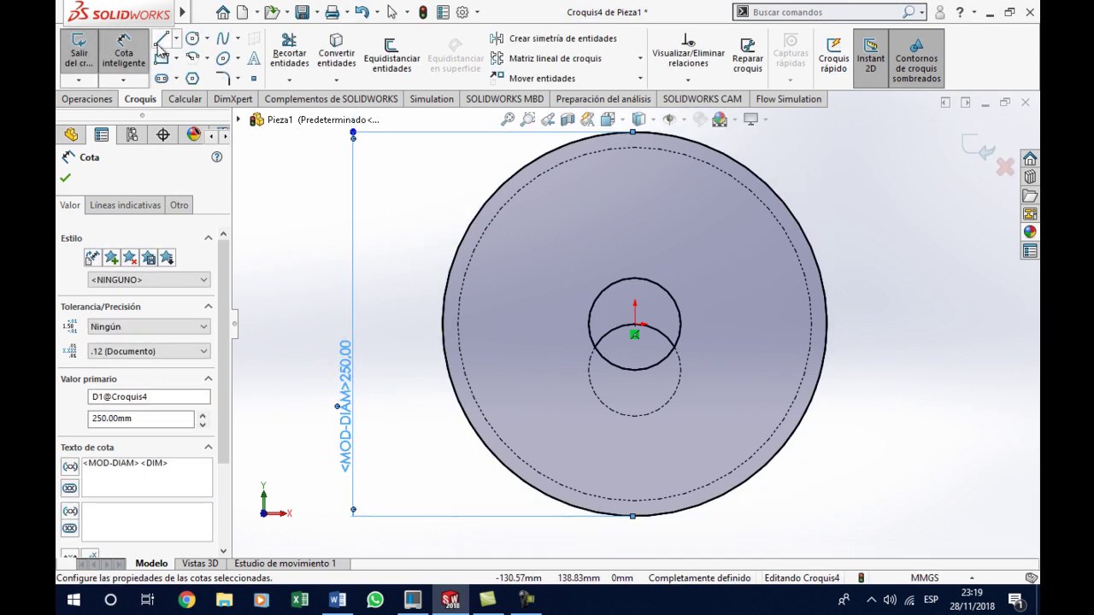
Draw a horizontal line across the circle's centre and trim away the lower arc
click(161, 38)
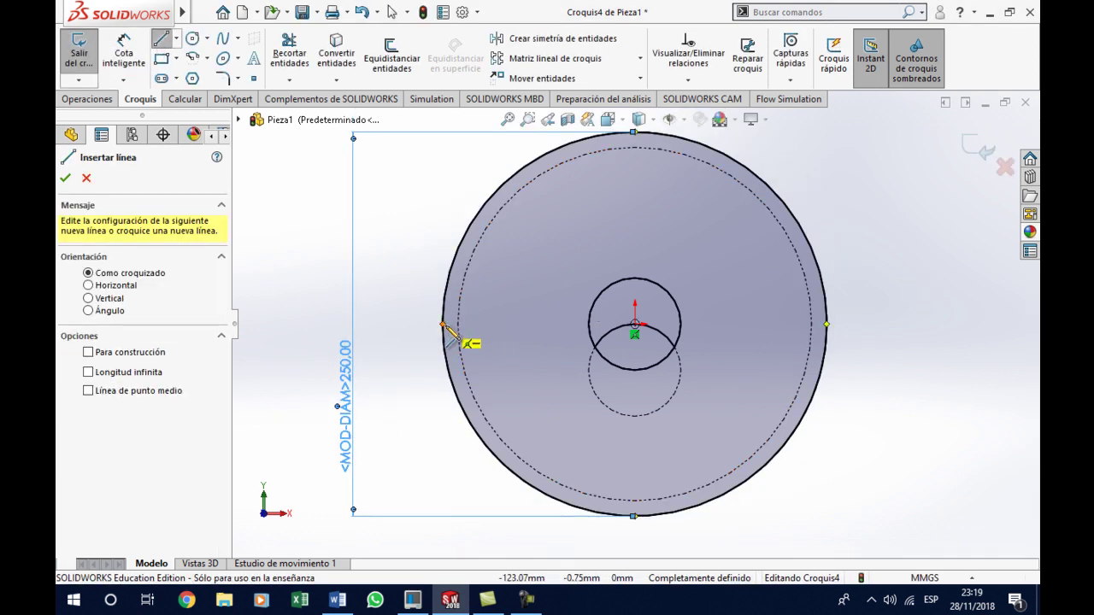
click(443, 325)
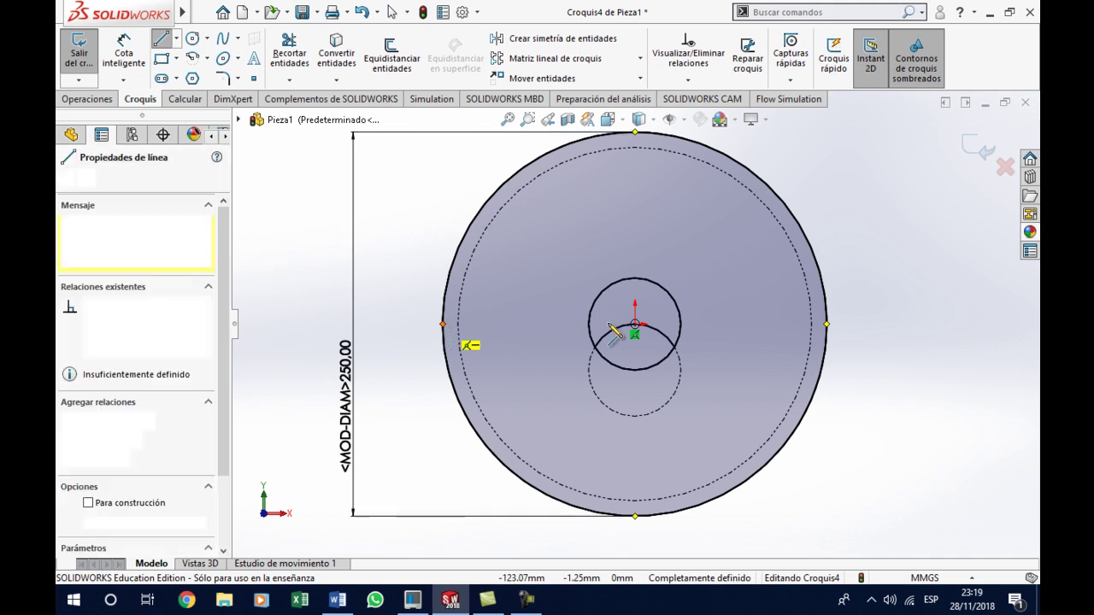
click(826, 324)
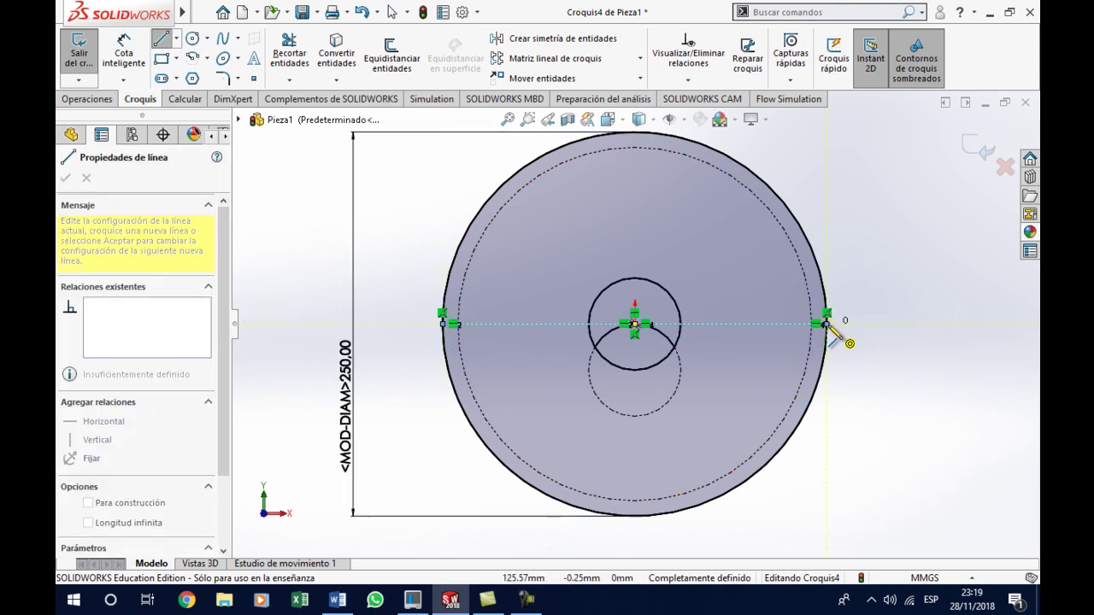
key(Escape)
click(289, 53)
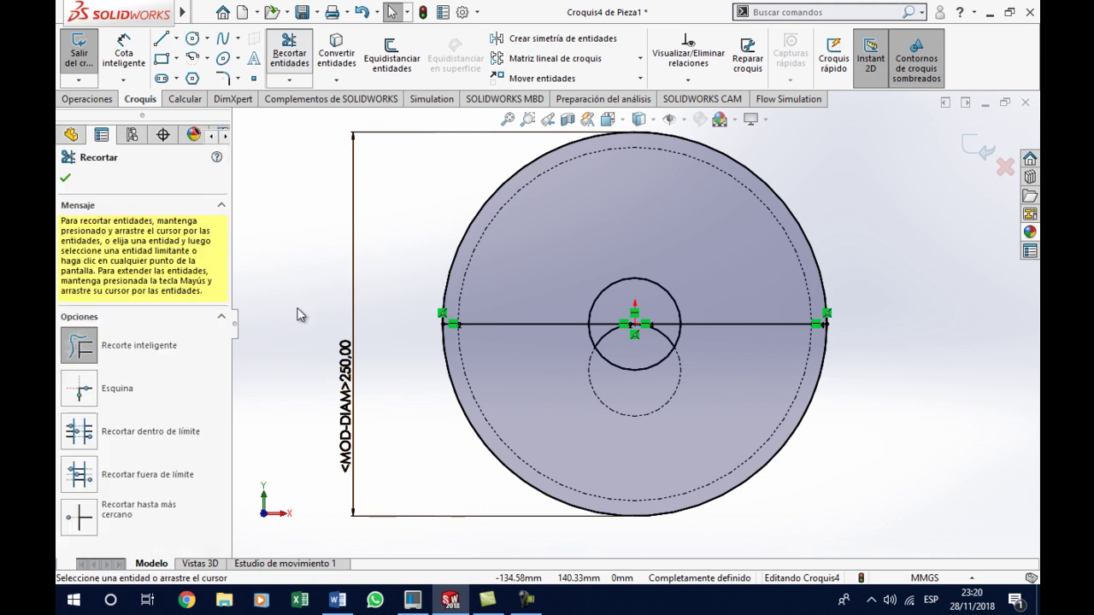
drag(414, 441, 564, 427)
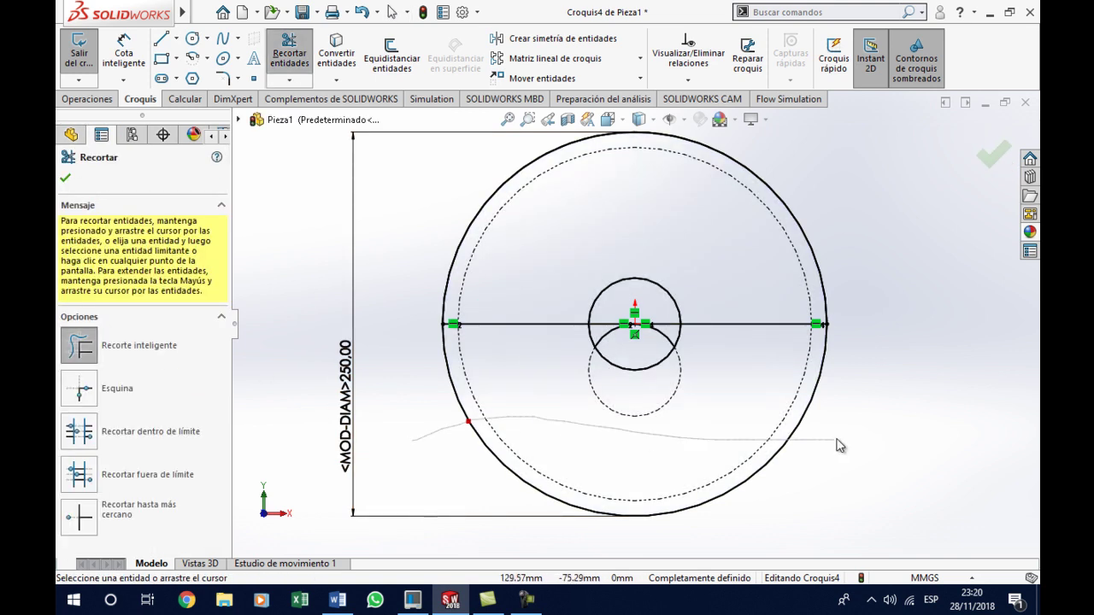
drag(837, 447, 892, 320)
middle_drag(893, 320, 734, 336)
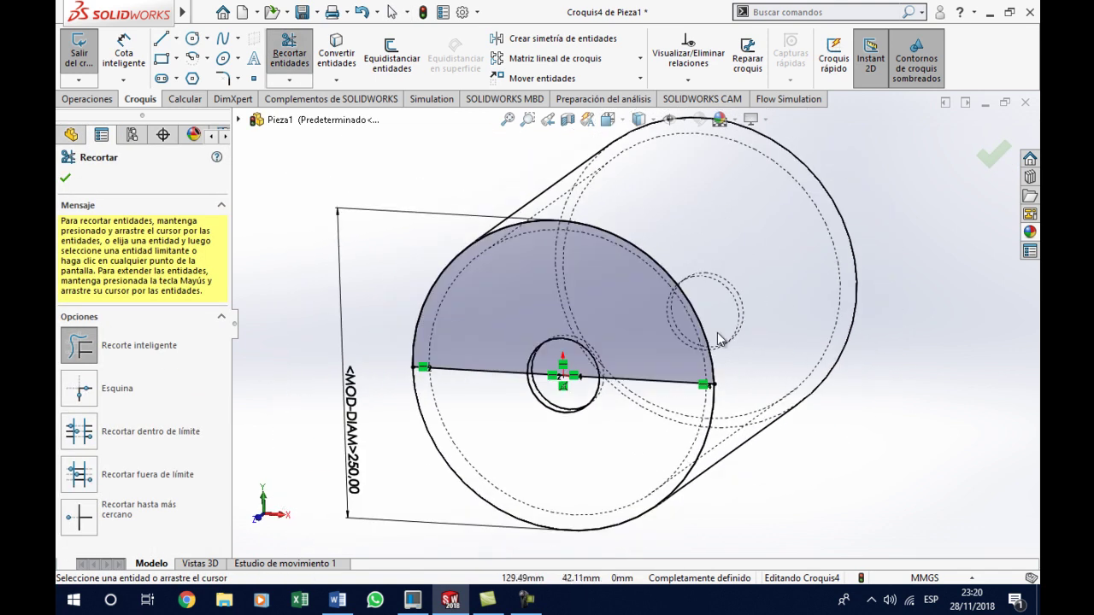
click(99, 100)
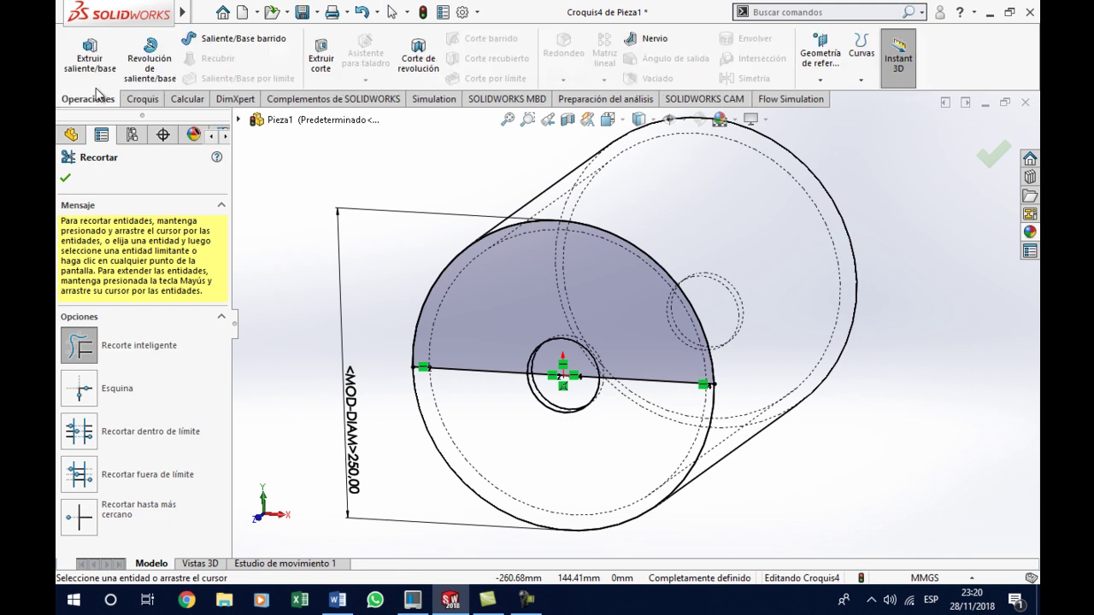
Extrude the half-disc 10 mm thick, offset 110 mm from the face, reversed into the cylinder
click(90, 58)
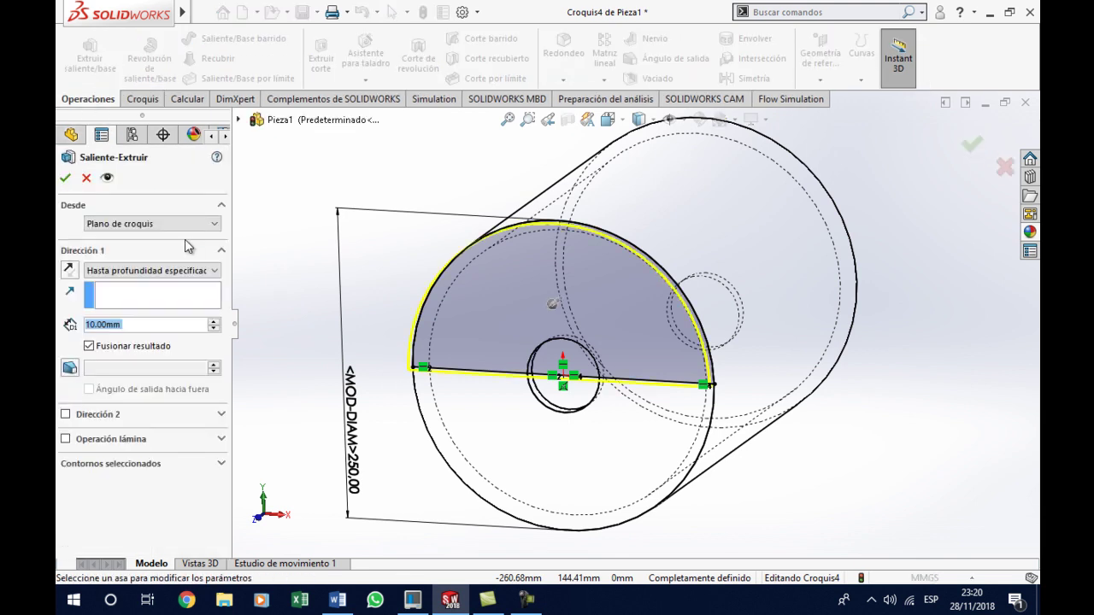
click(193, 224)
click(168, 266)
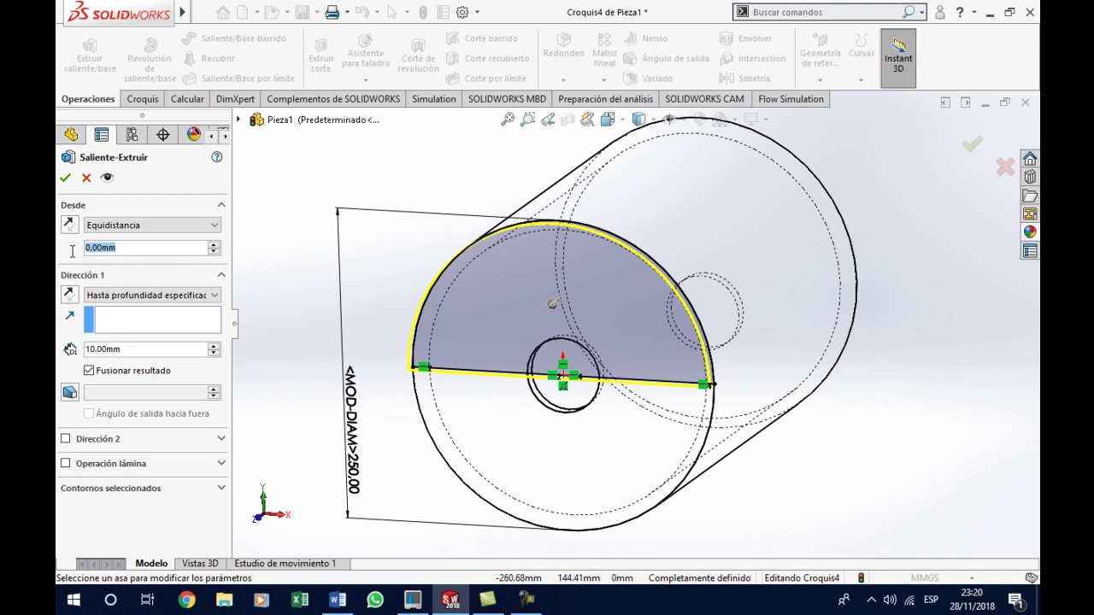
text(110)
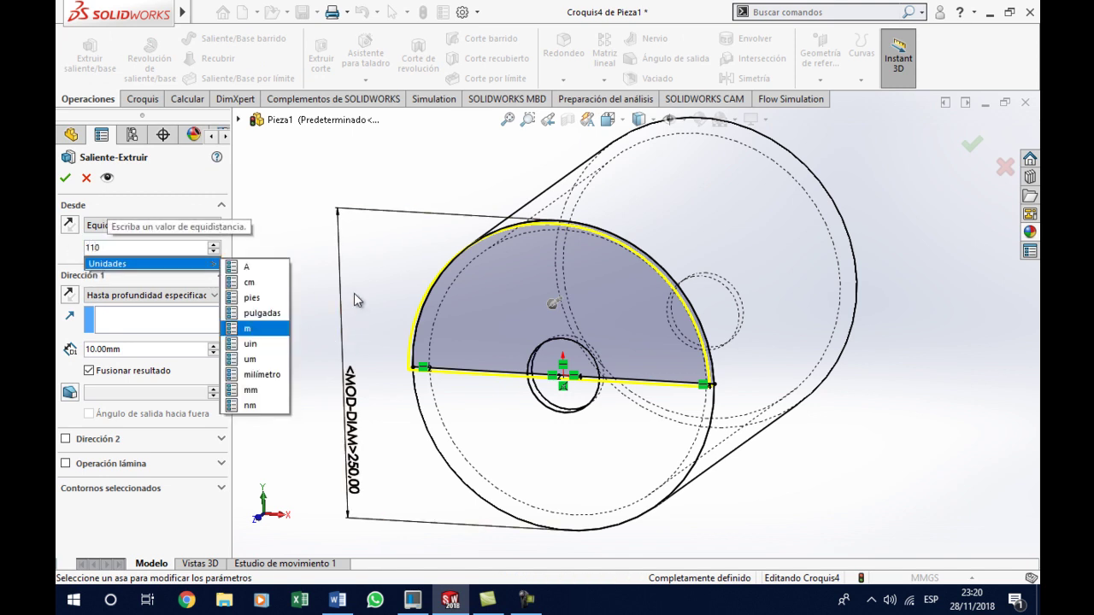
key(Return)
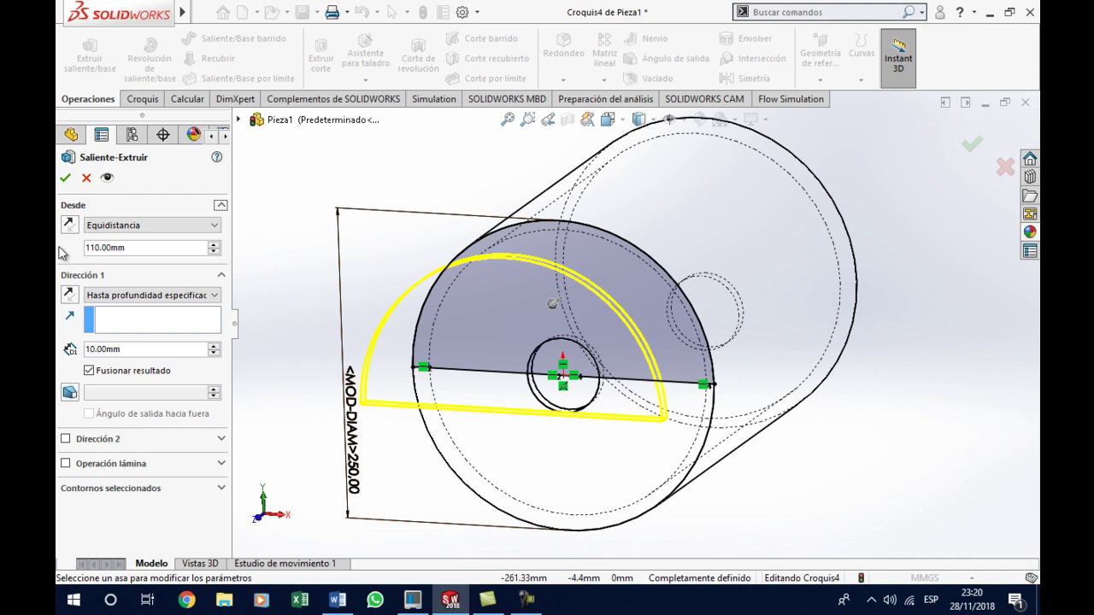
middle_drag(500, 312, 483, 379)
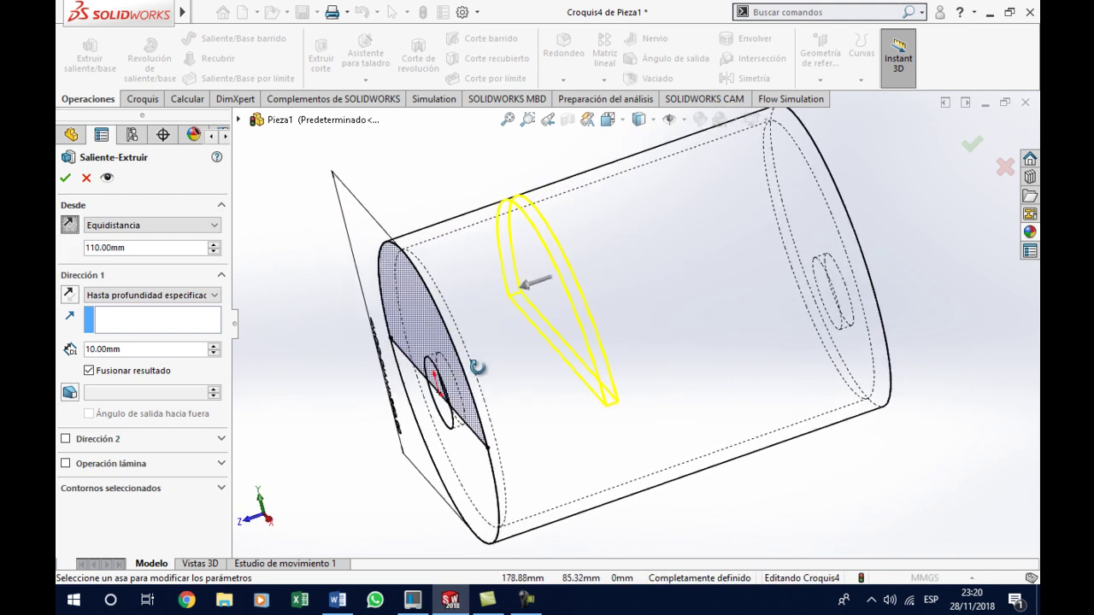
click(338, 600)
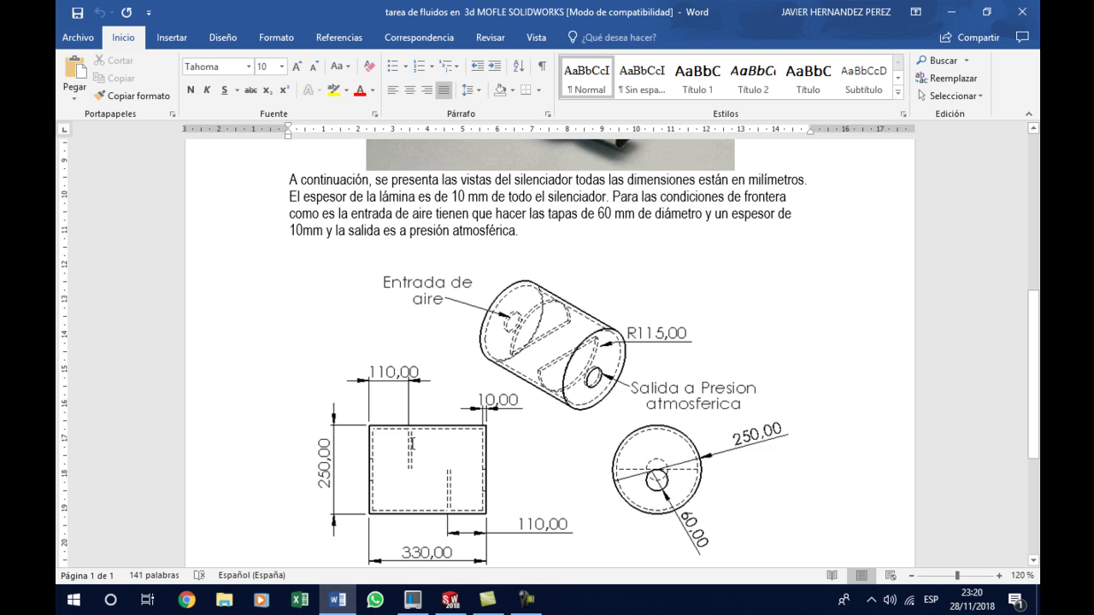
click(951, 14)
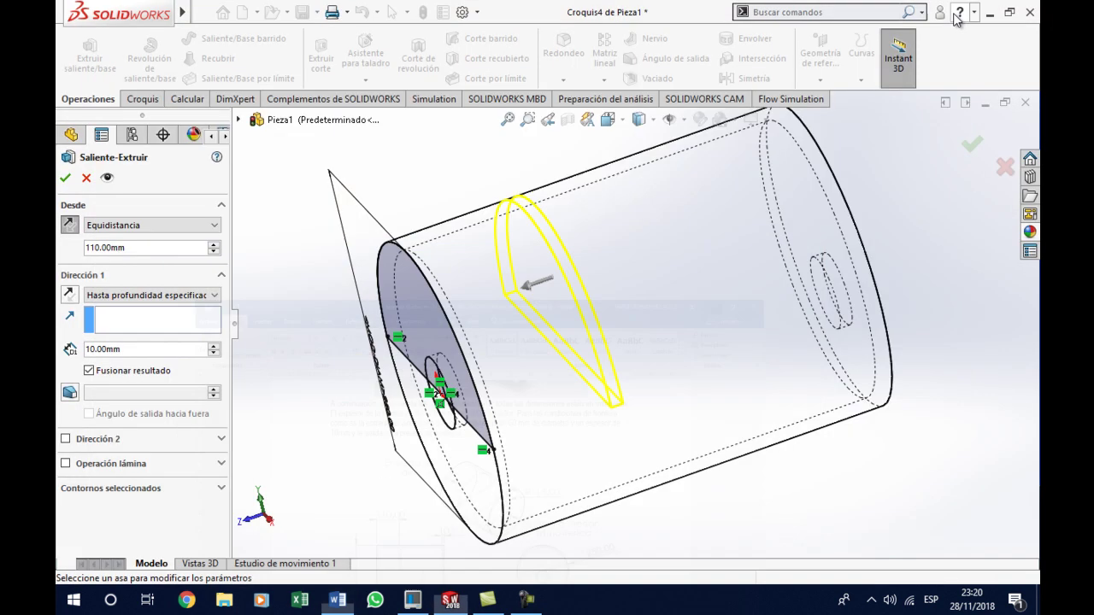
click(71, 299)
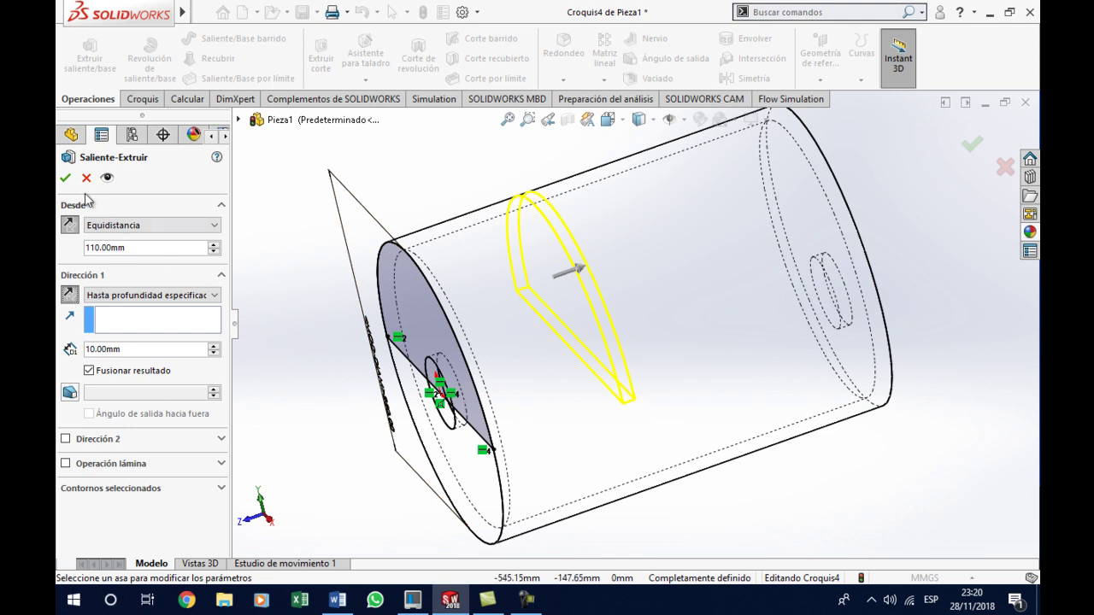
click(65, 178)
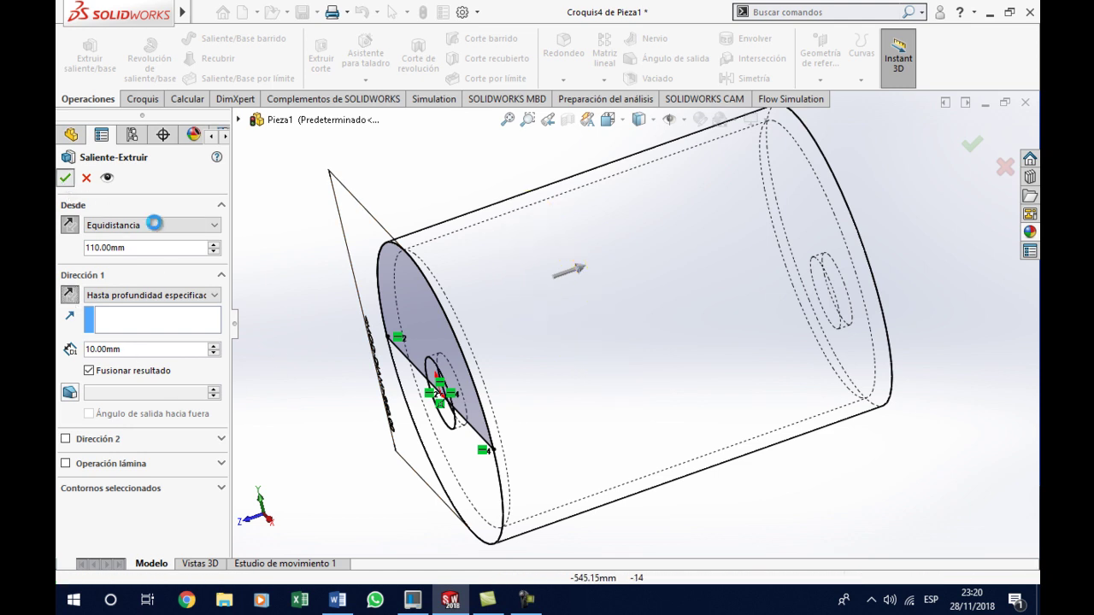
click(322, 371)
Start a sketch on the muffler's outlet end face, viewed normal to it
middle_drag(598, 403, 623, 294)
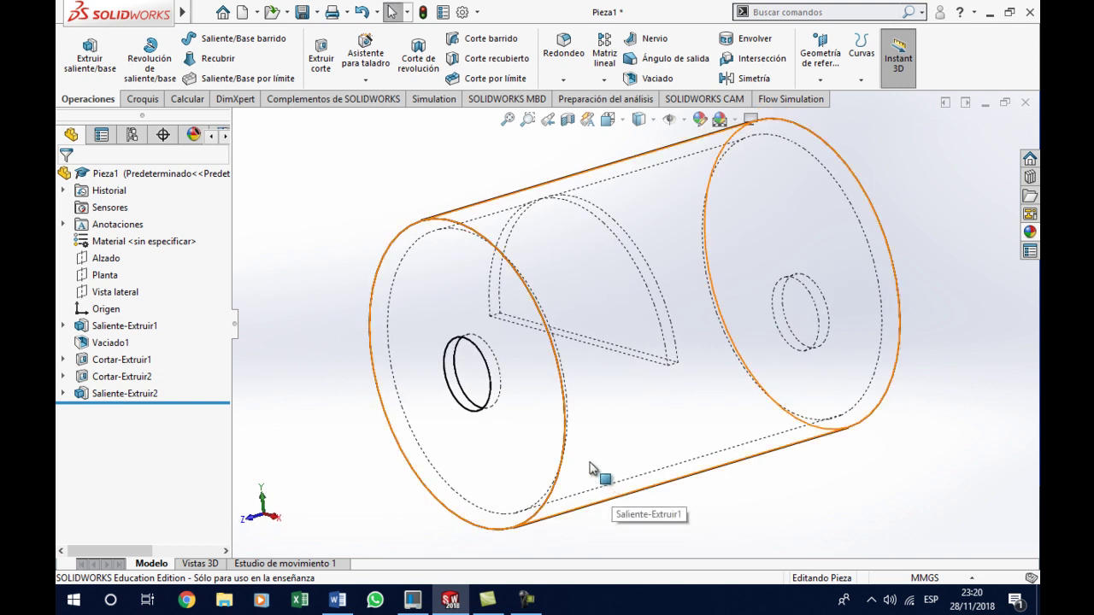
middle_drag(619, 369, 599, 378)
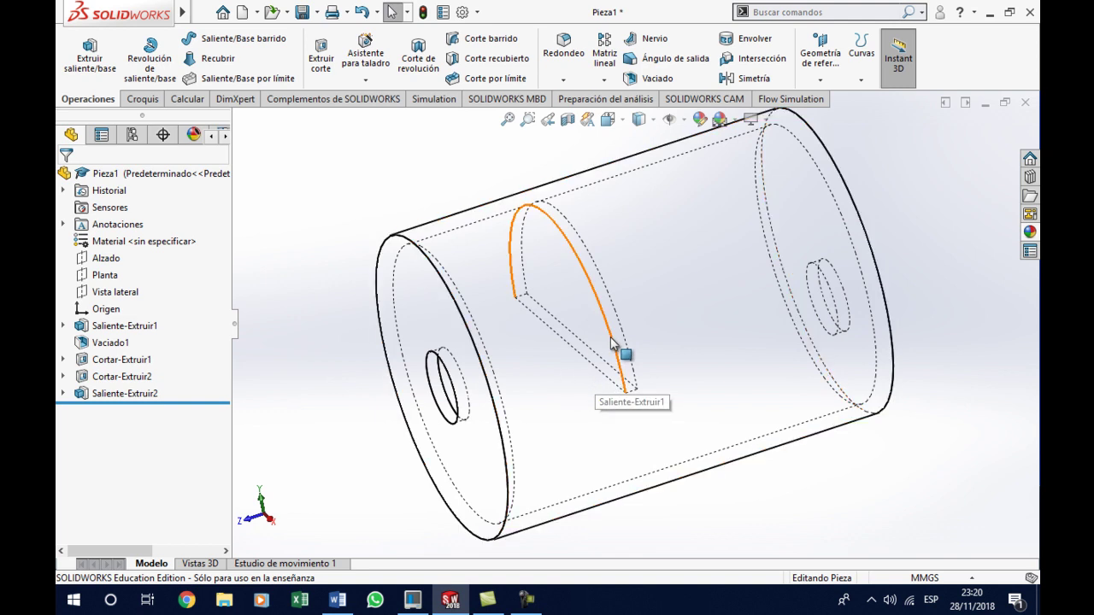
mouse_move(796, 356)
middle_down()
mouse_move(692, 392)
mouse_move(708, 416)
middle_up()
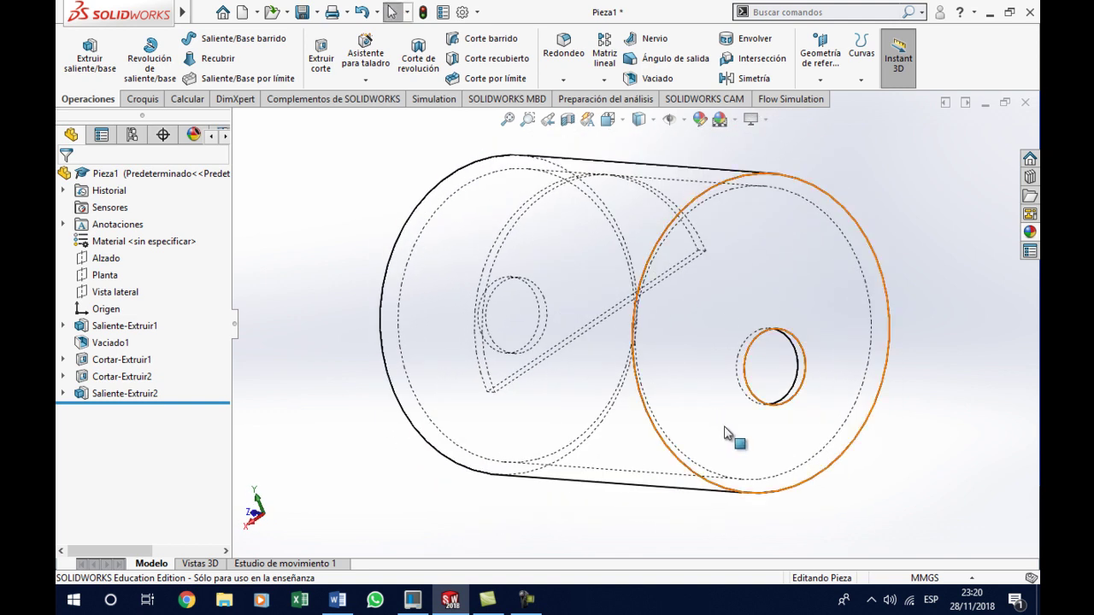
click(729, 432)
click(793, 383)
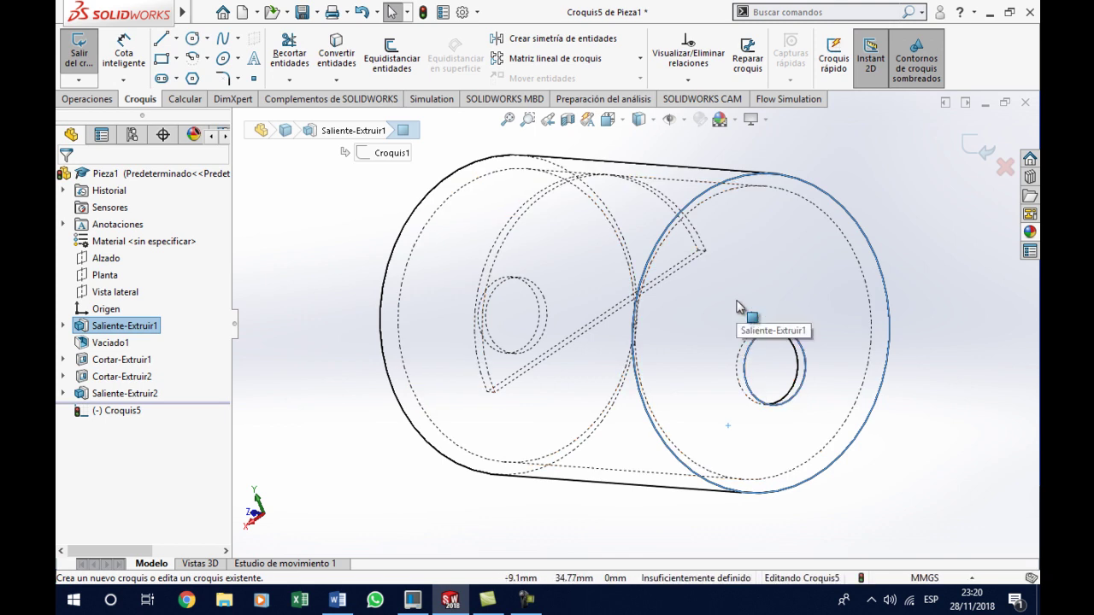
key(ctrl+8)
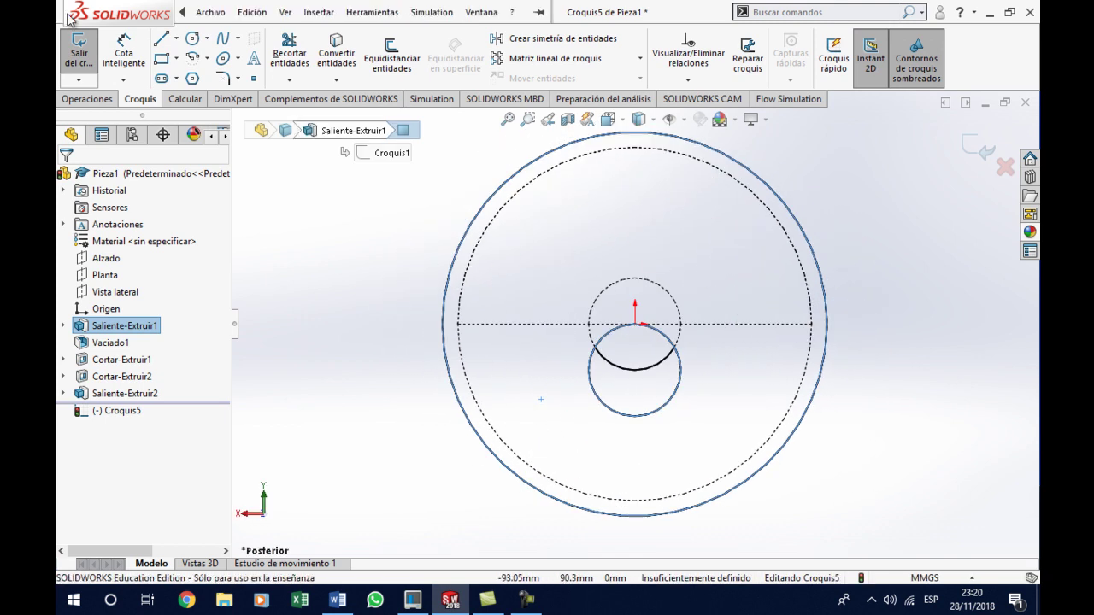
Draw a circle centred on the origin and dimension it to 250 mm diameter
click(189, 41)
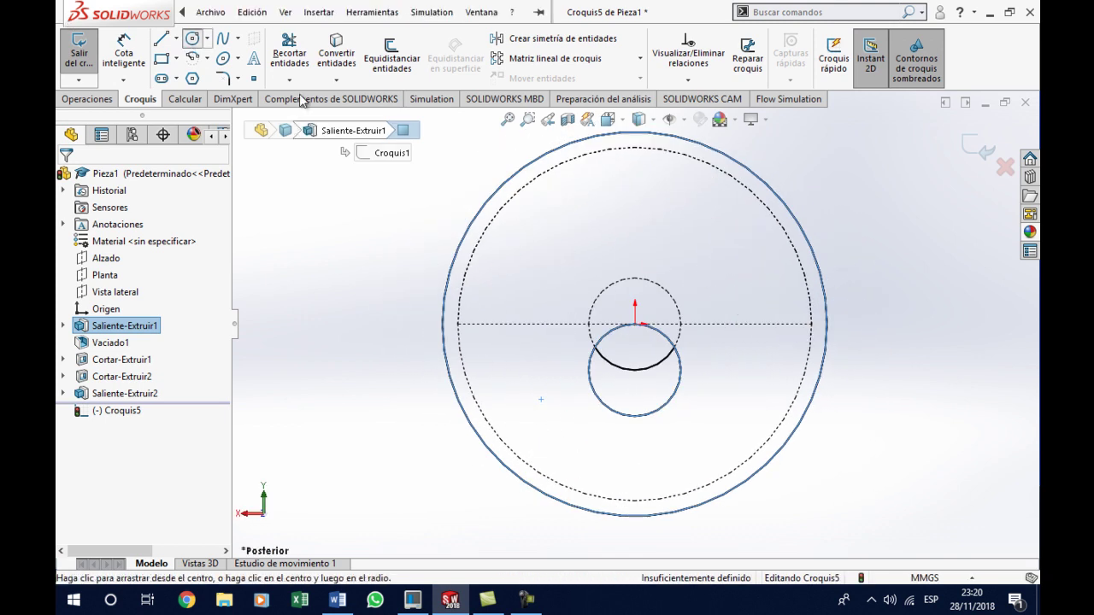
click(635, 325)
click(416, 435)
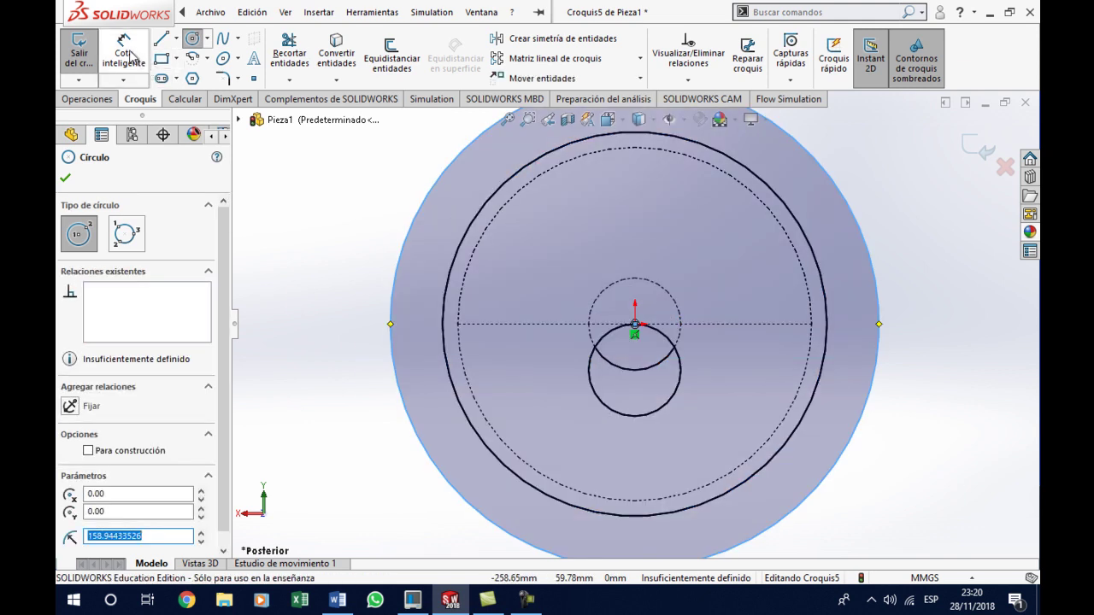
click(394, 277)
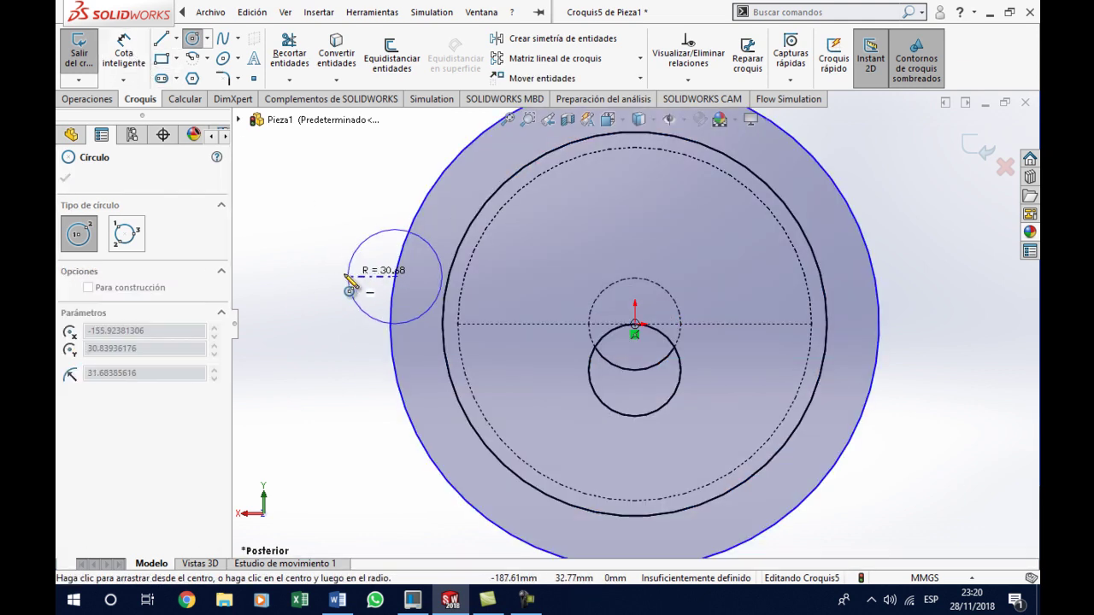
key(Escape)
click(141, 58)
click(414, 218)
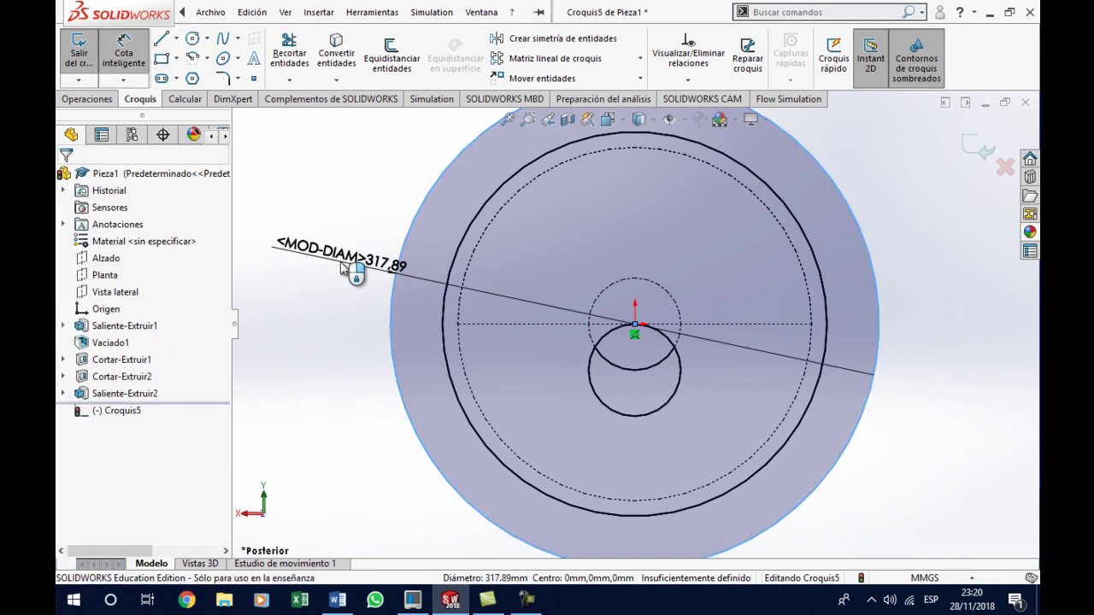
click(342, 267)
text(250)
key(Return)
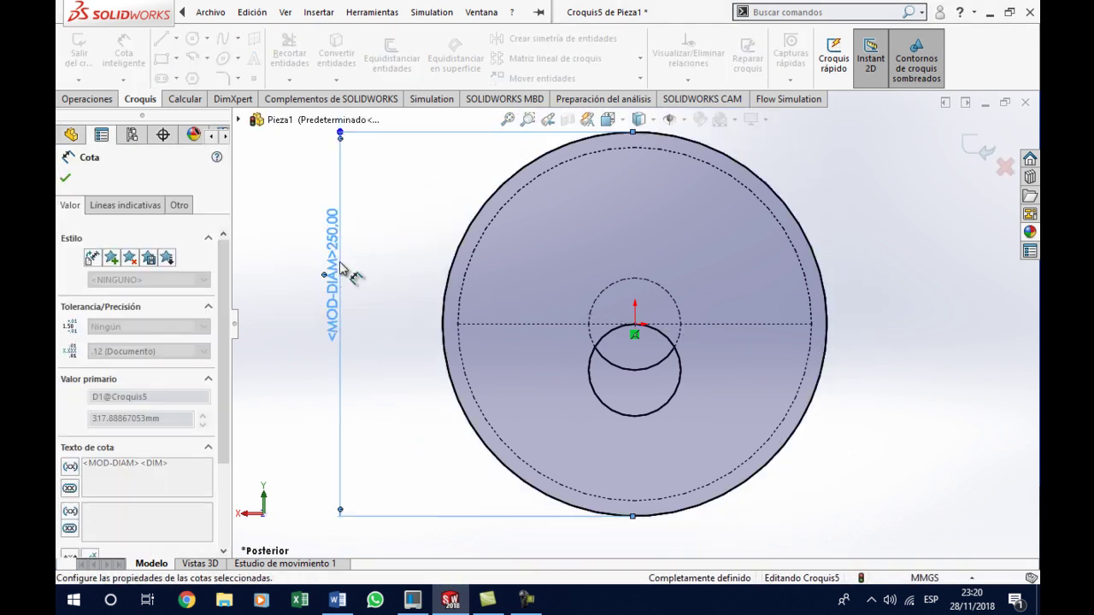
Draw a horizontal line through the centre, spanning the circle edge to edge
click(161, 41)
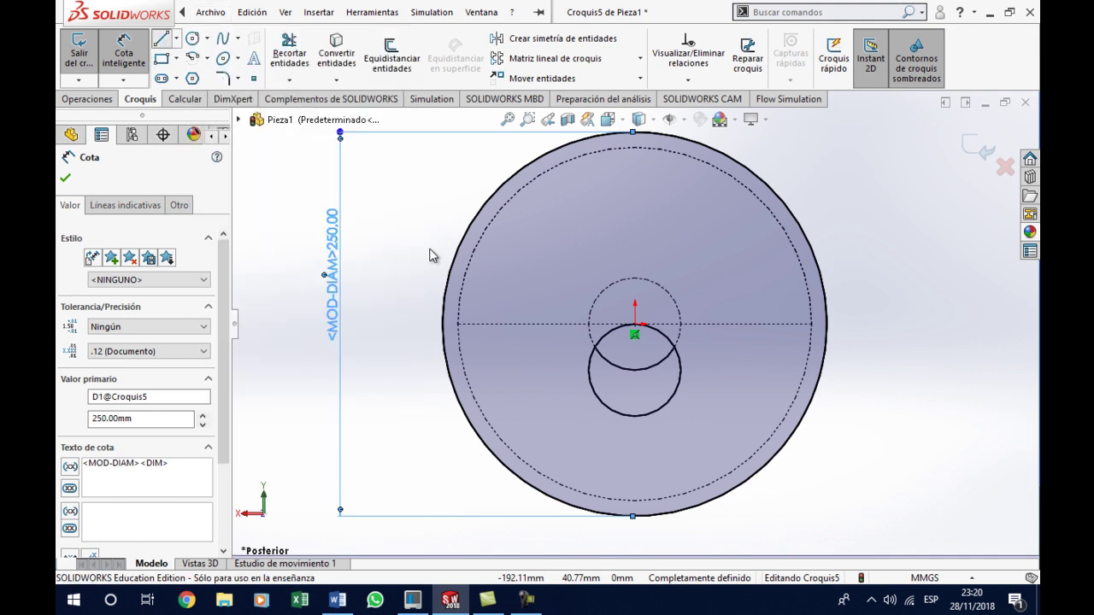
click(444, 325)
click(826, 325)
key(Escape)
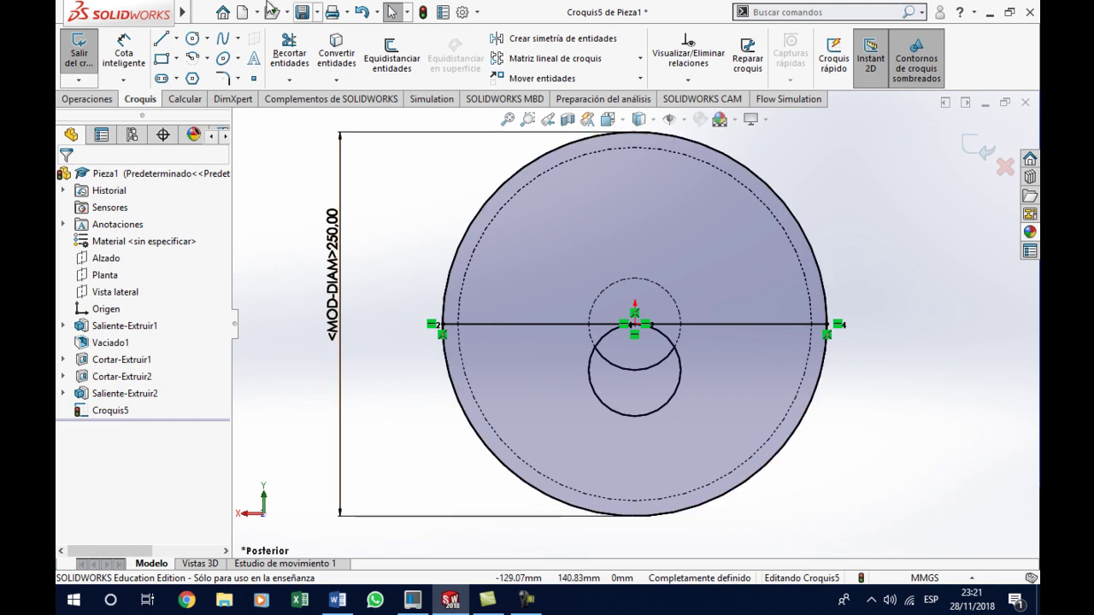
click(289, 57)
Trim away the circle's upper arc, leaving a half-circle sketch to extrude
drag(423, 201, 538, 230)
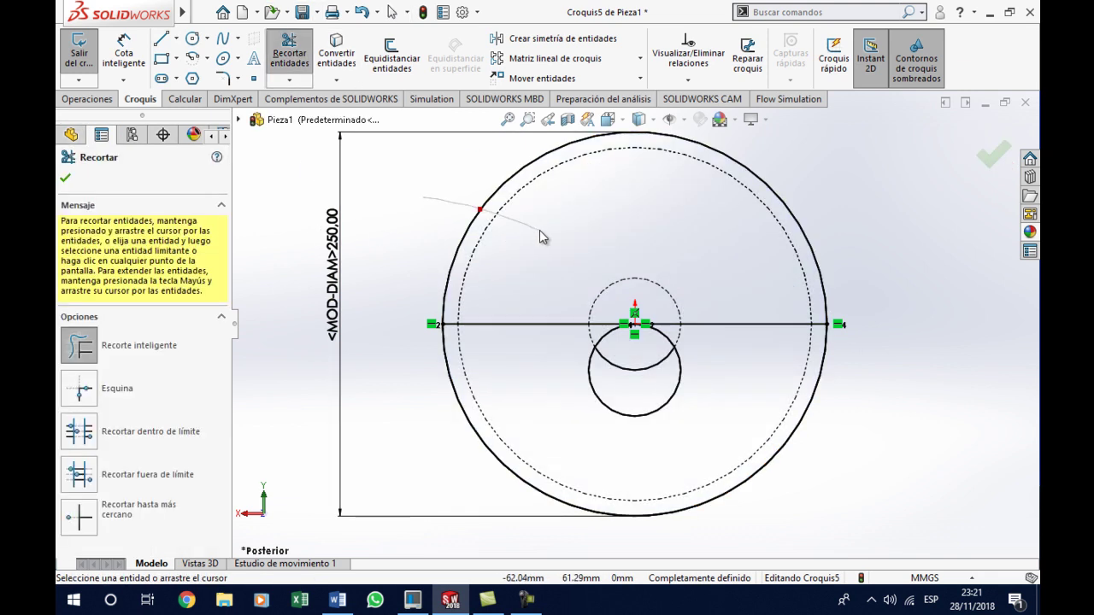
middle_drag(908, 294, 129, 111)
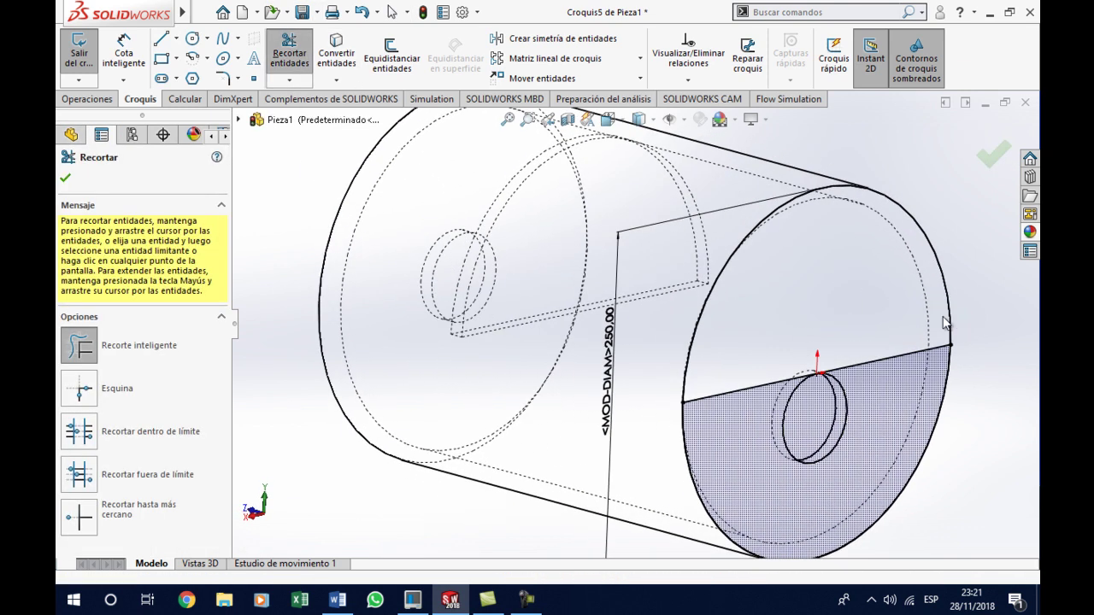
click(87, 99)
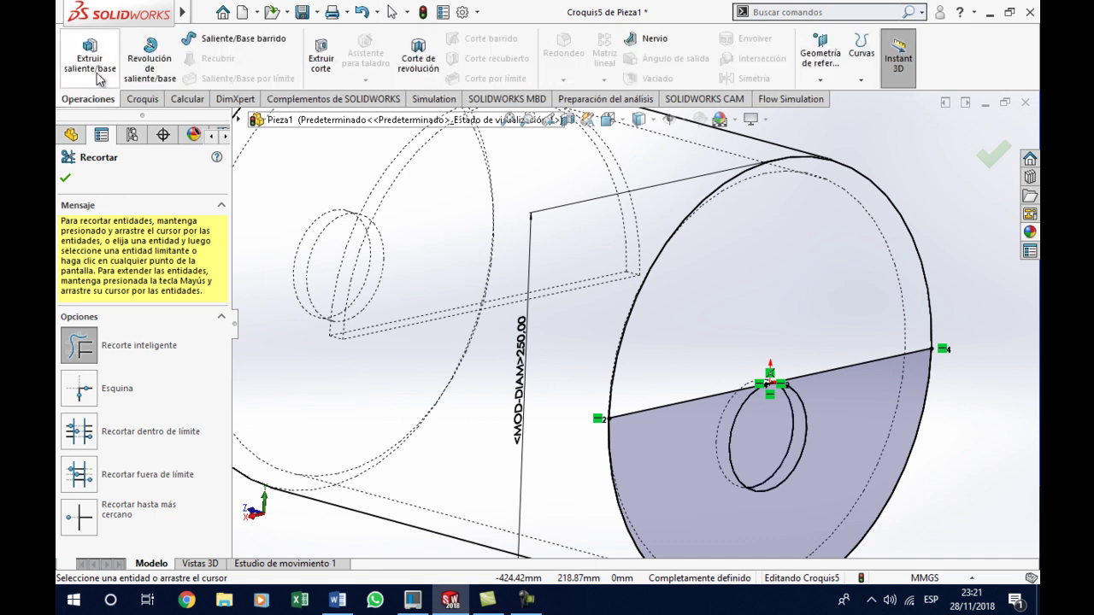
key(Escape)
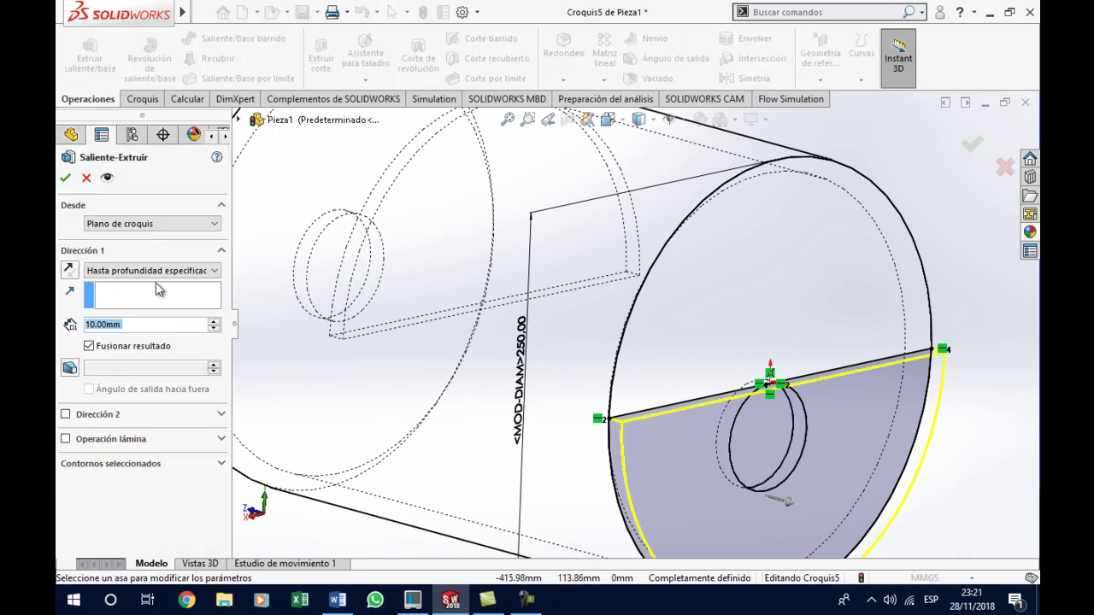
Start the boss extrusion at an offset of 110 mm, reversed into the muffler
click(134, 227)
click(124, 263)
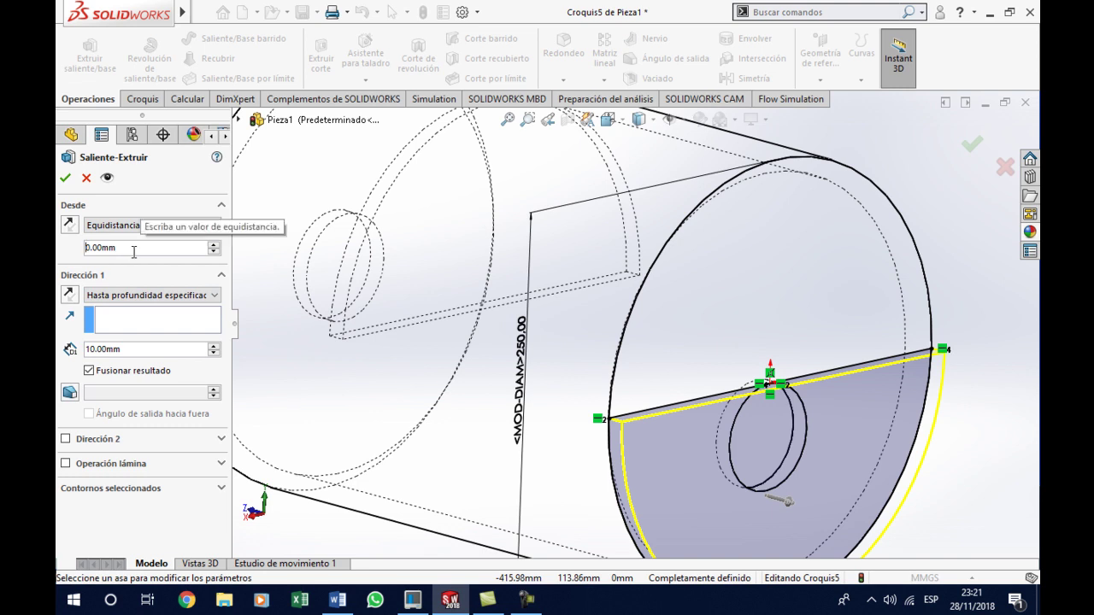
double_click(133, 248)
text(110)
key(Return)
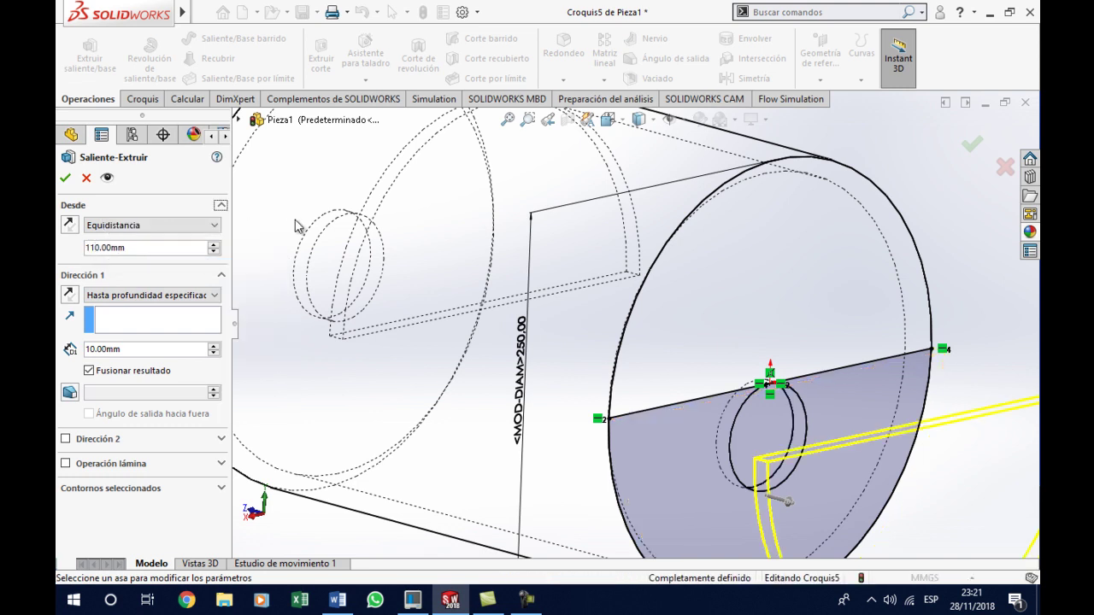
click(76, 225)
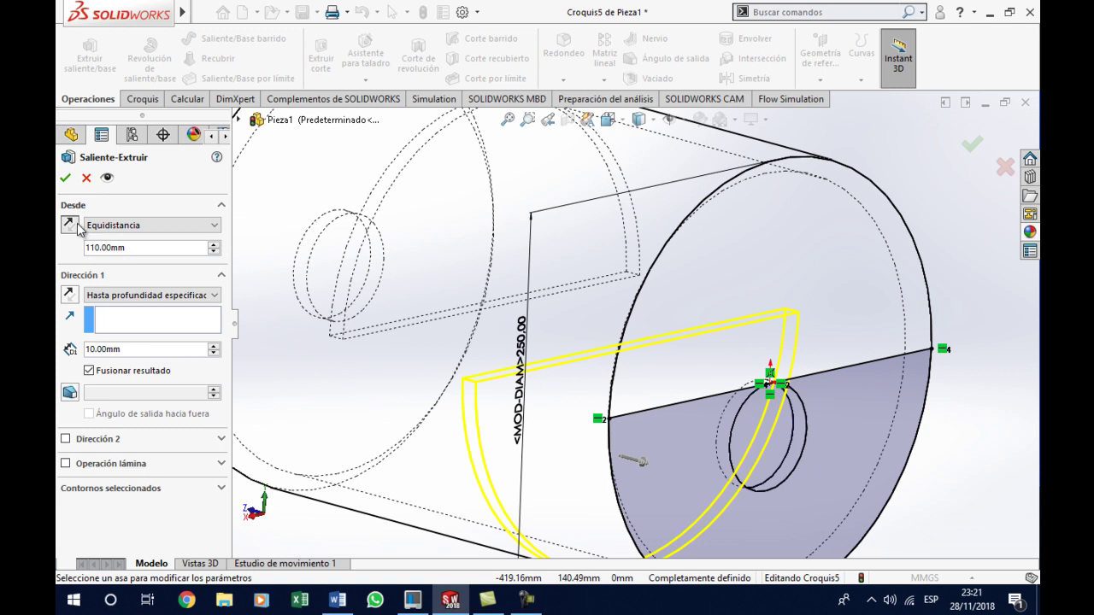
Check the baffle position against the Word drawing and accept the 10 mm thick extrusion
click(338, 602)
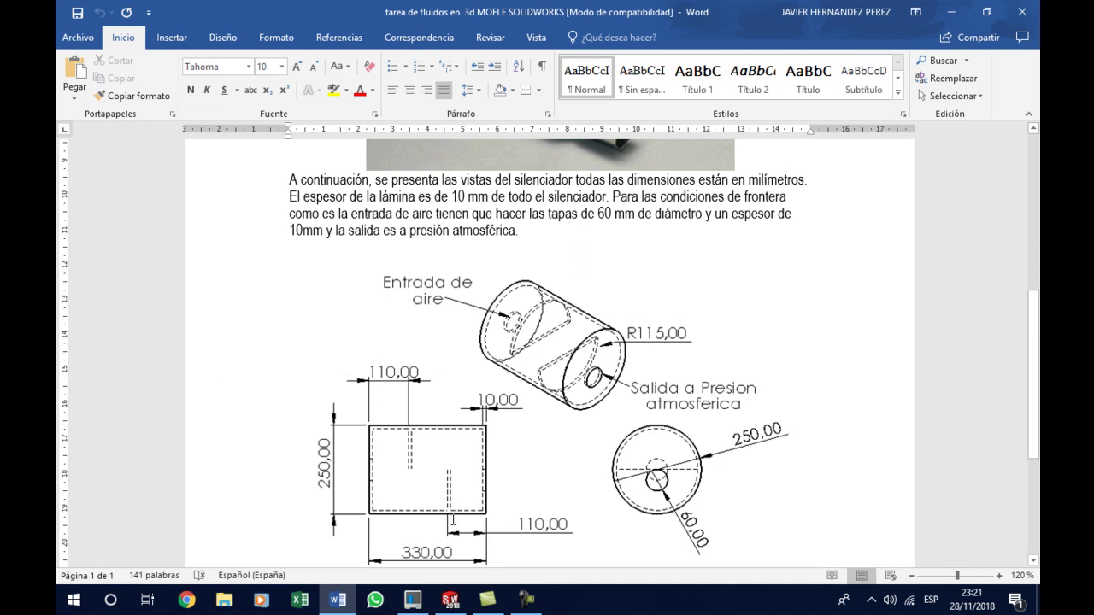
click(450, 601)
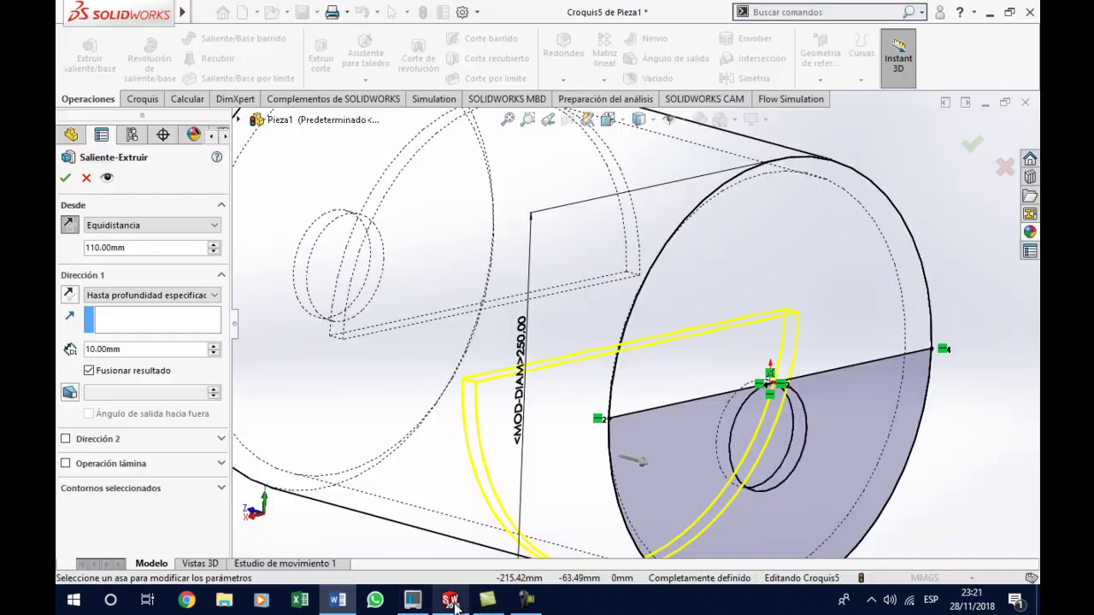
key(ctrl+4)
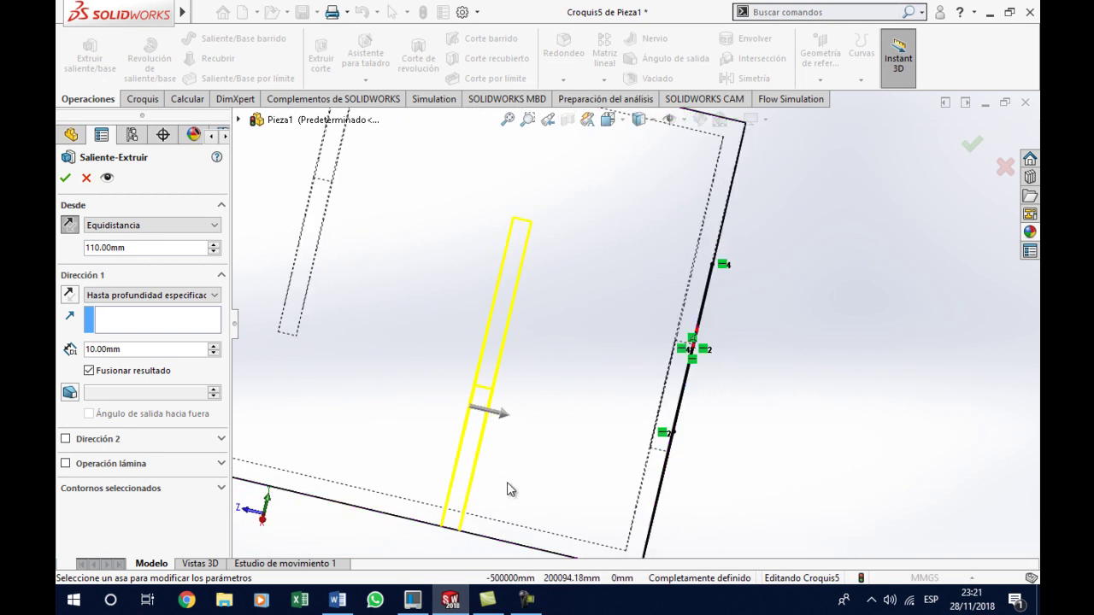
middle_drag(535, 407, 511, 405)
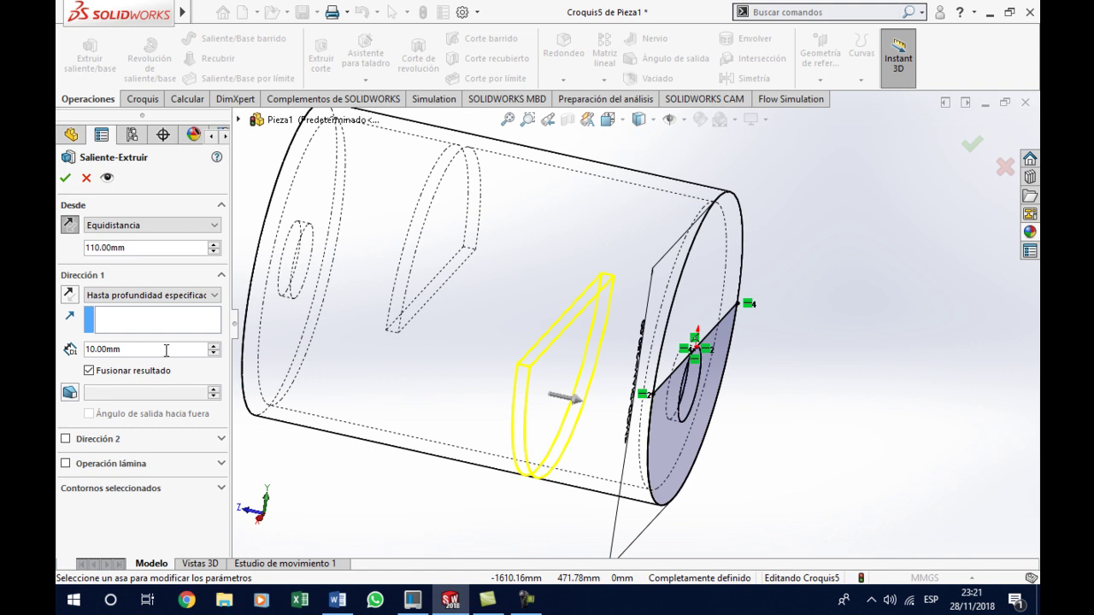
click(70, 299)
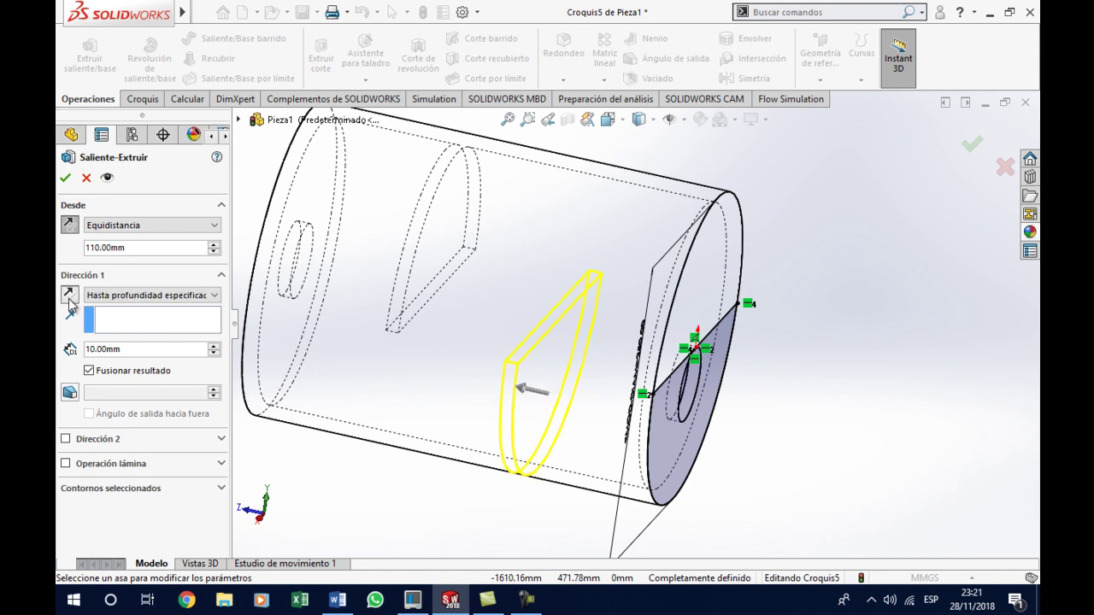
click(69, 299)
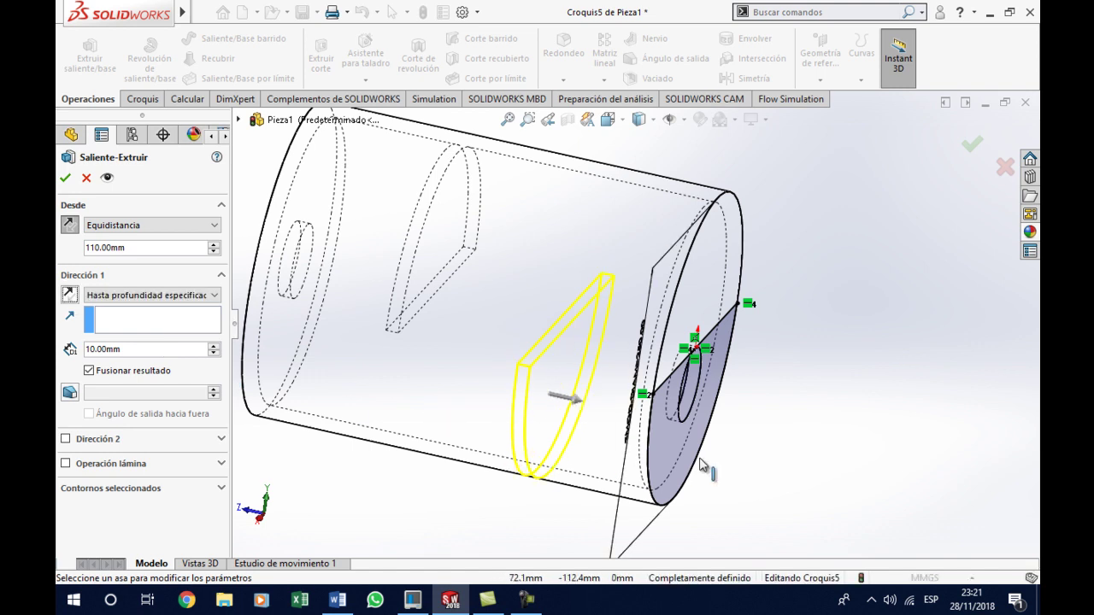
click(342, 599)
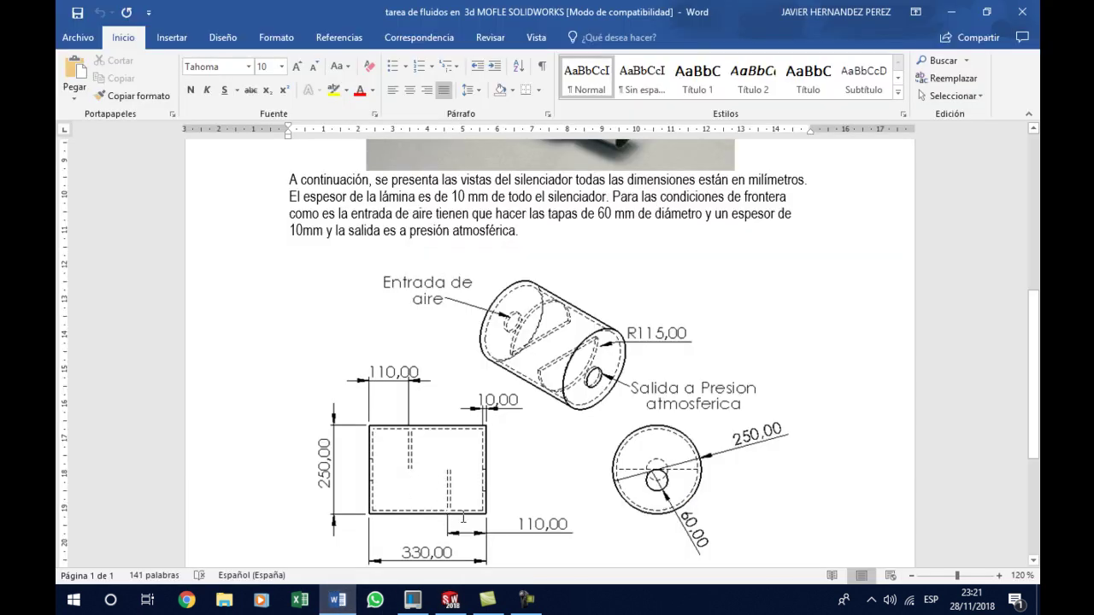
click(451, 600)
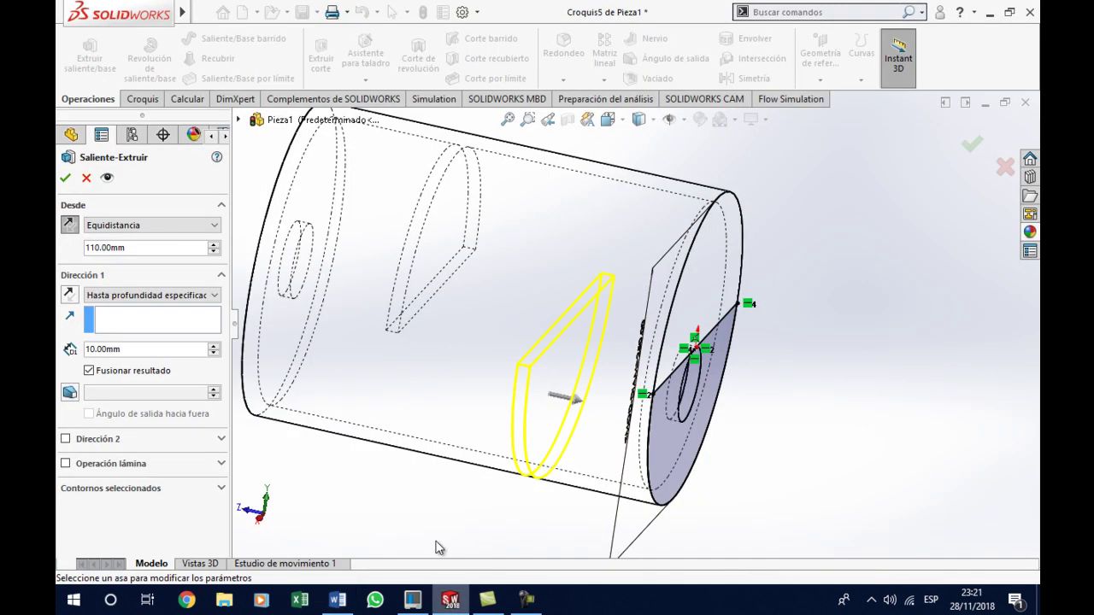
click(64, 177)
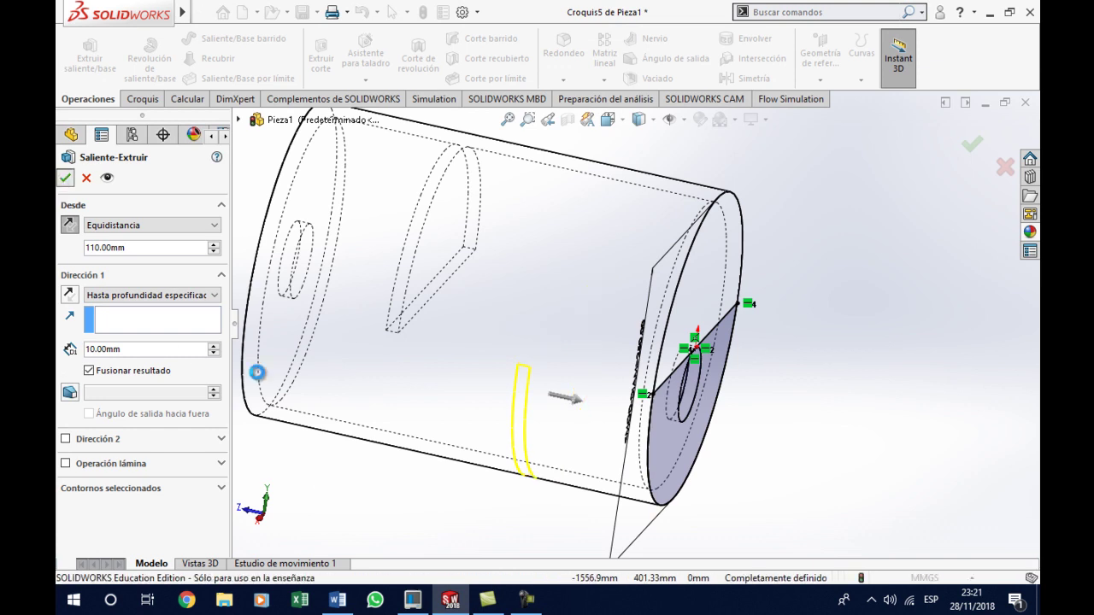
Show the muffler shaded in isometric view and start saving it with Ctrl+S
middle_drag(568, 487, 512, 501)
scroll(516, 499, up, 3)
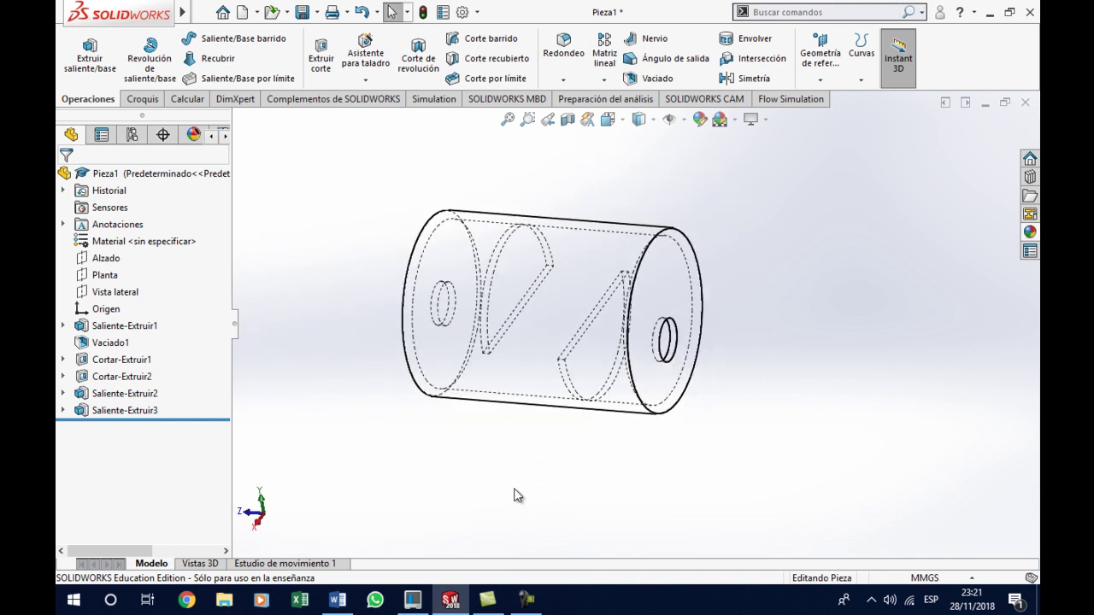
click(639, 119)
click(641, 164)
mouse_move(725, 417)
middle_down()
mouse_move(695, 388)
mouse_move(635, 390)
mouse_move(756, 394)
mouse_move(806, 456)
mouse_move(764, 482)
middle_up()
key(ctrl+7)
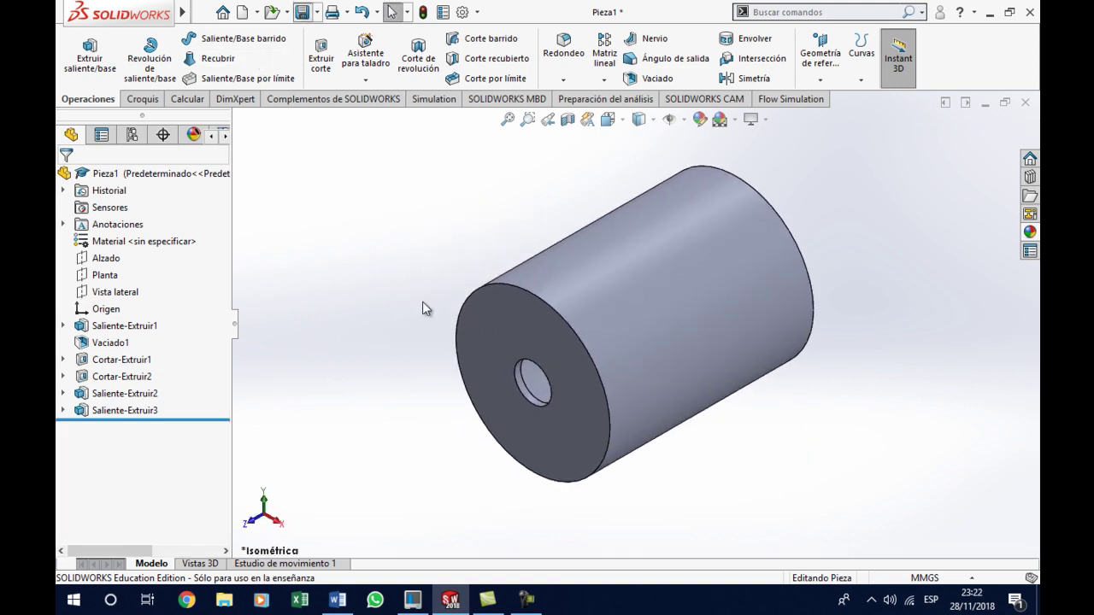
key(ctrl+s)
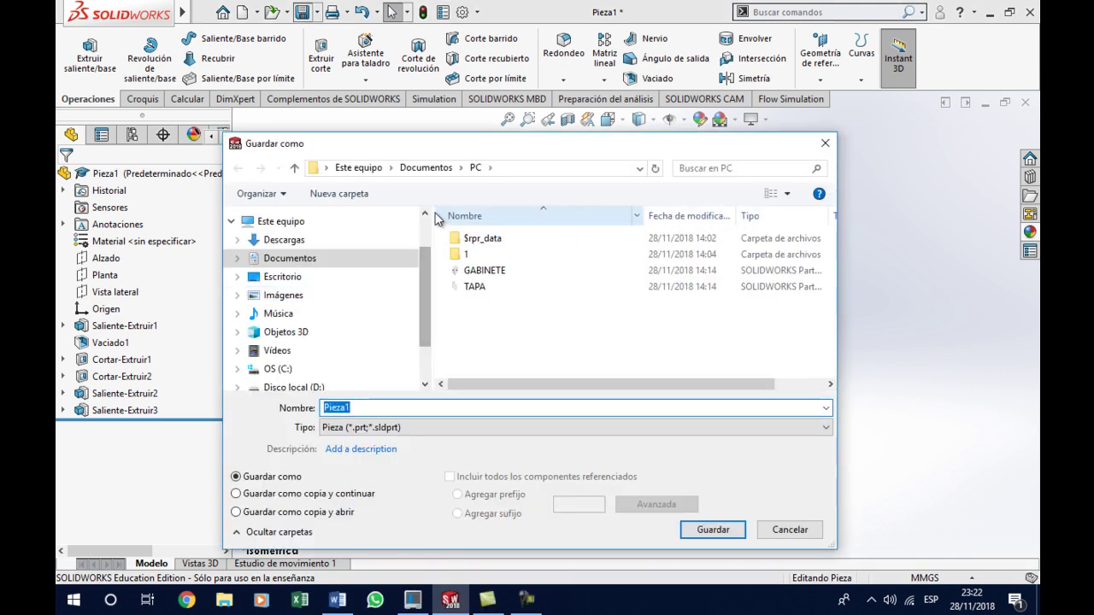
Create a mofle 3 folder in Documentos and save the part there as mofle
click(426, 167)
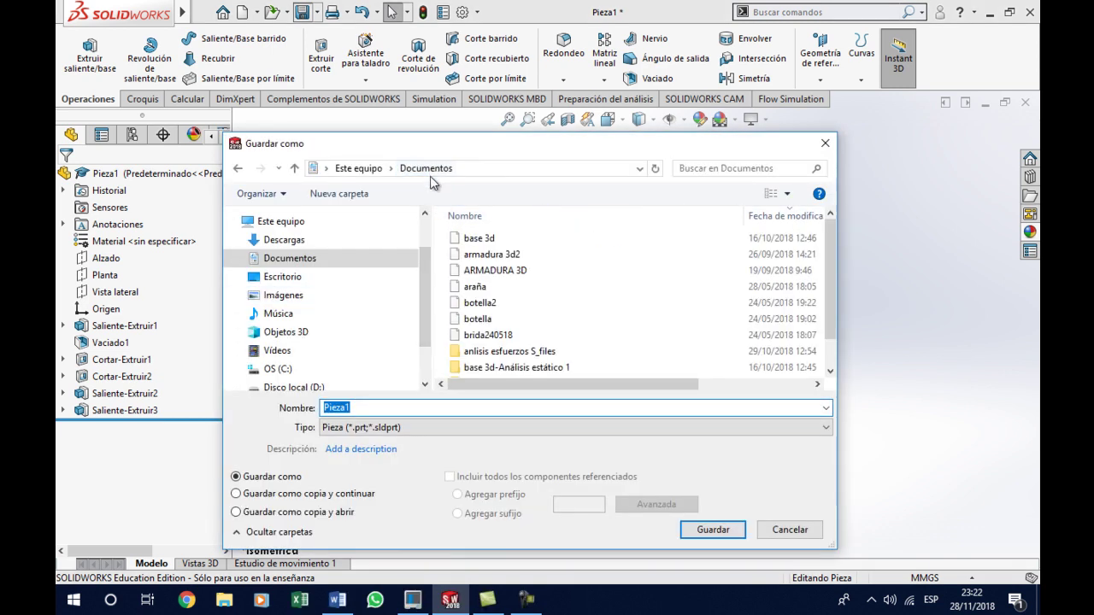
click(355, 196)
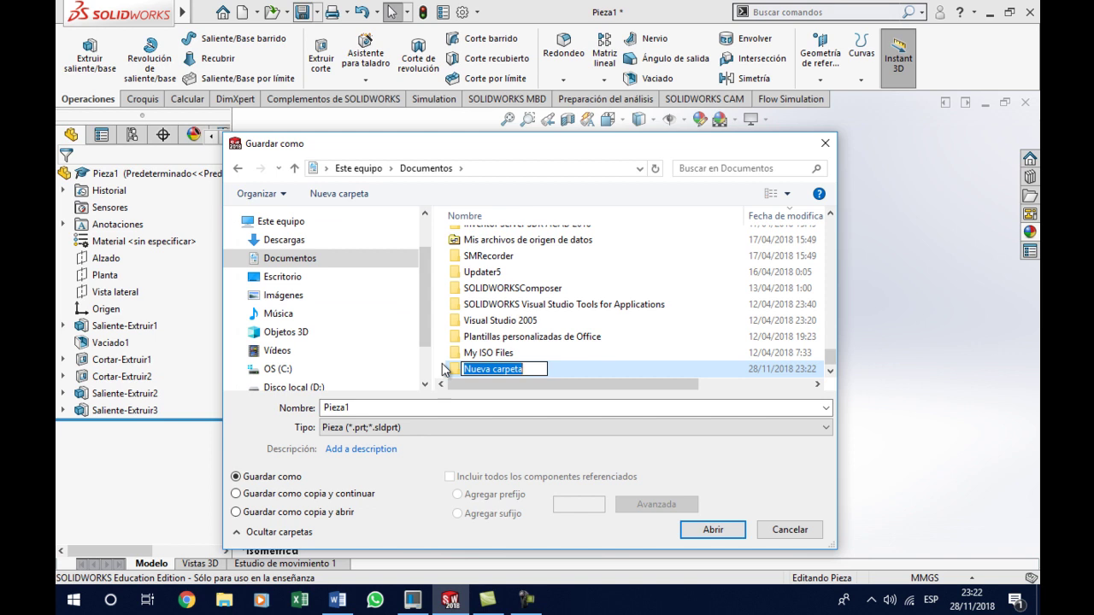
text(mofle 3)
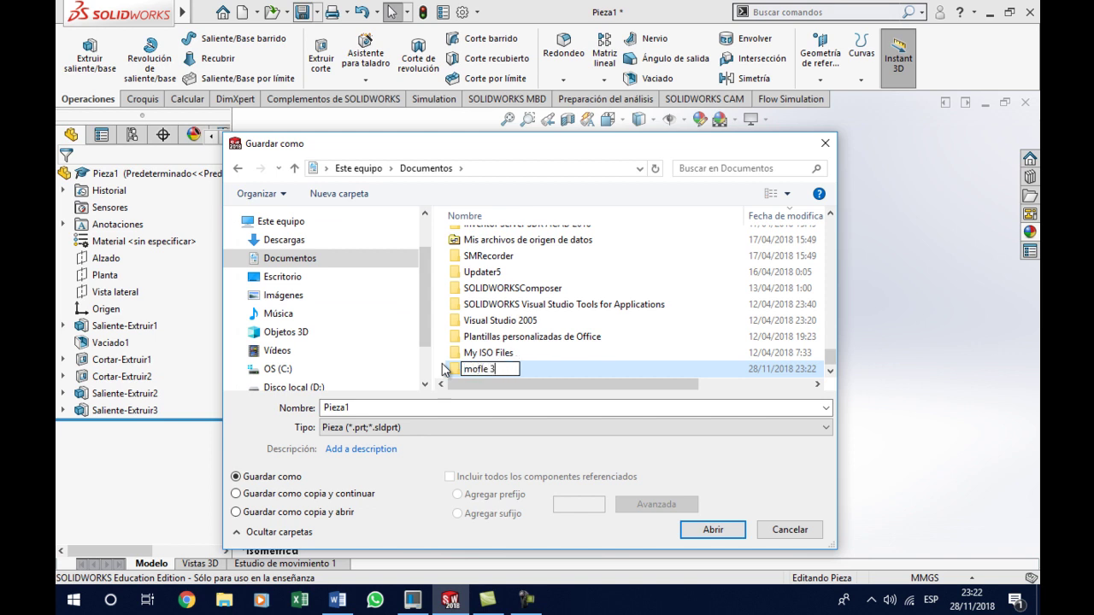
click(574, 367)
double_click(560, 369)
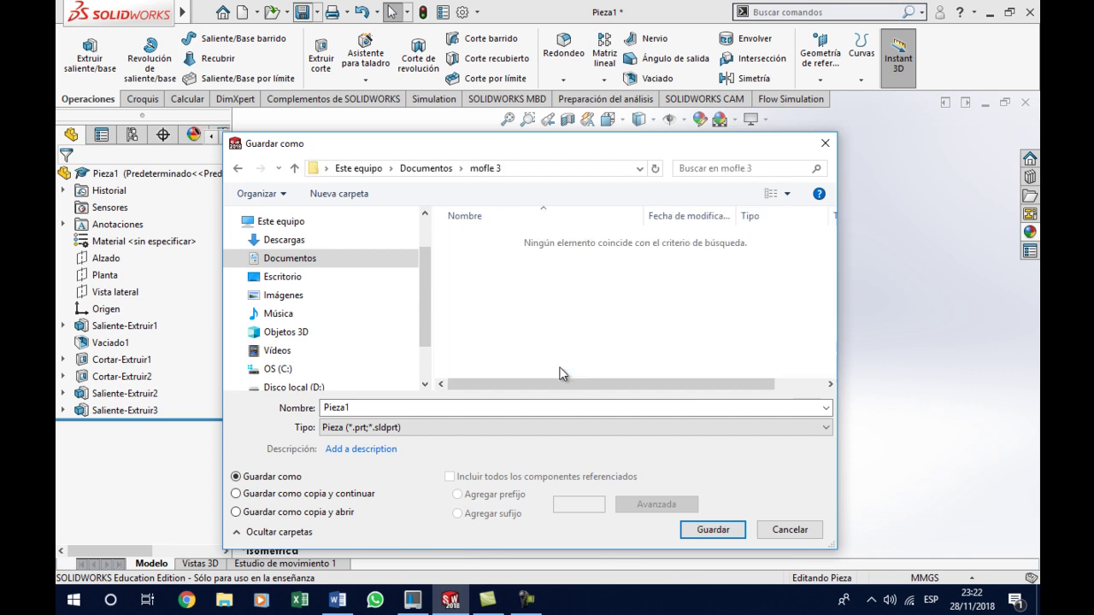
double_click(359, 407)
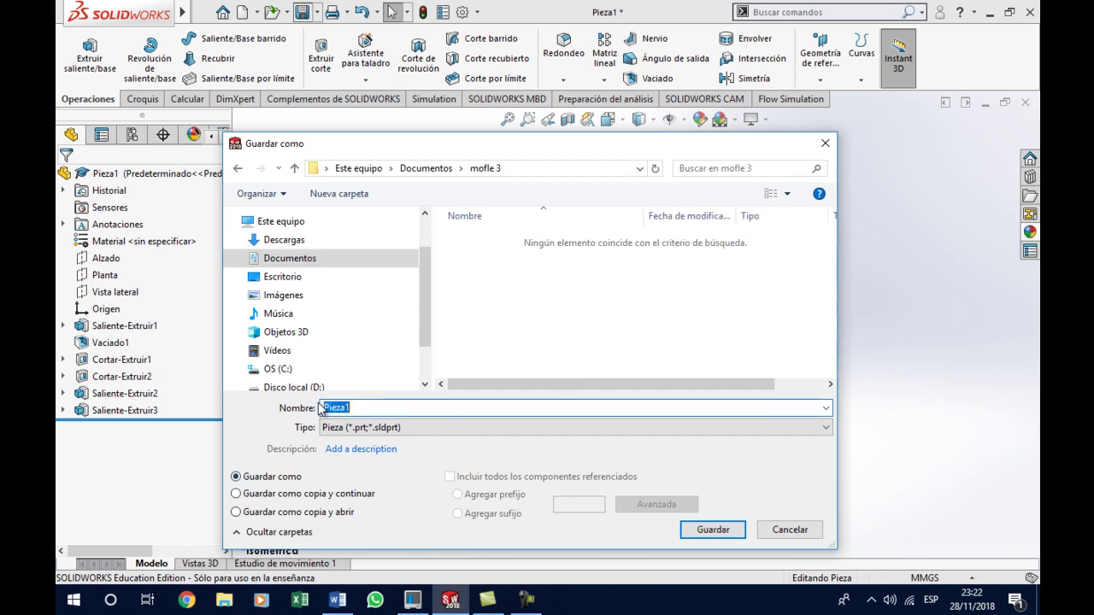
text(mofle)
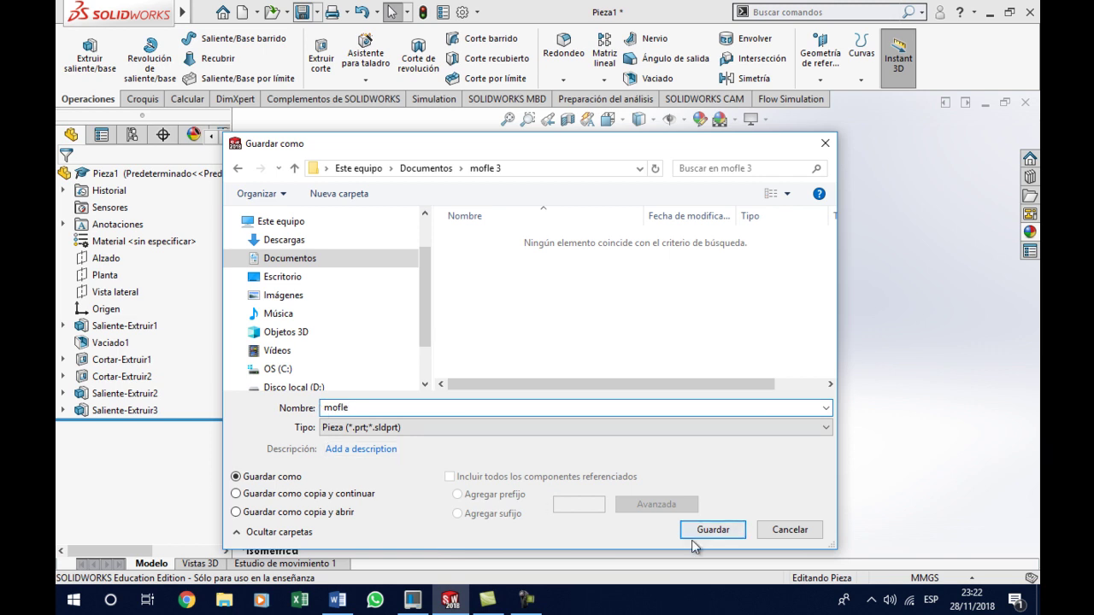
click(695, 537)
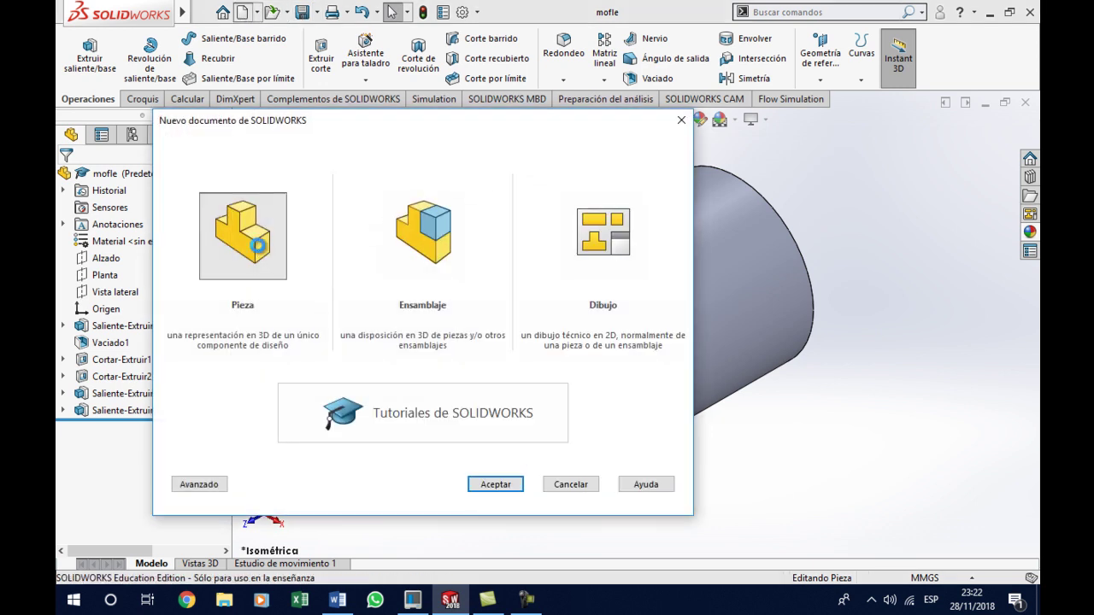
Create a new part and start a sketch on the Alzado plane
click(496, 484)
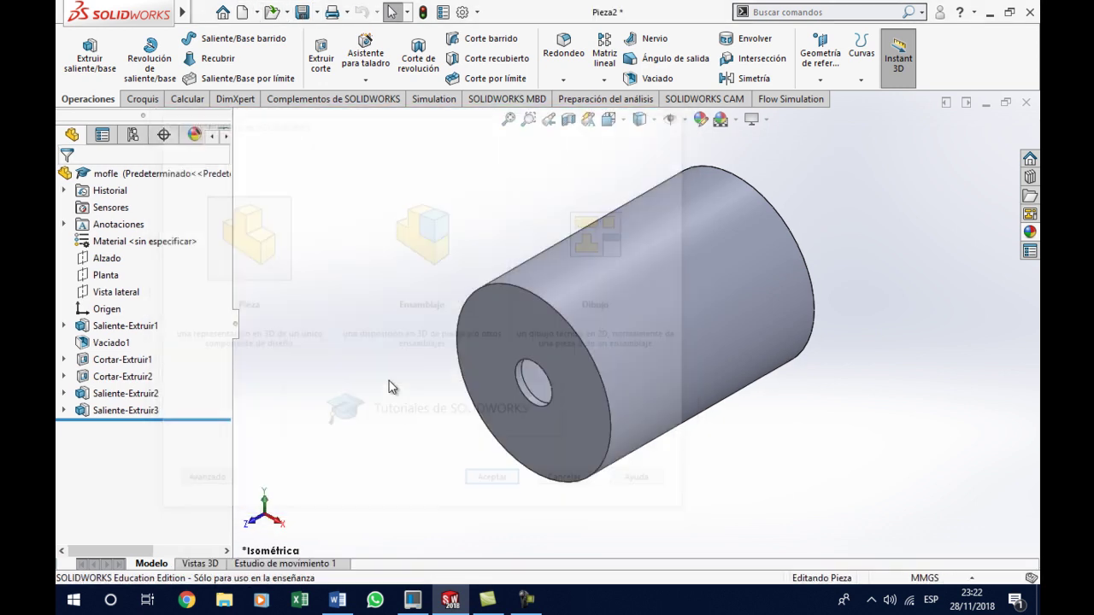
click(110, 260)
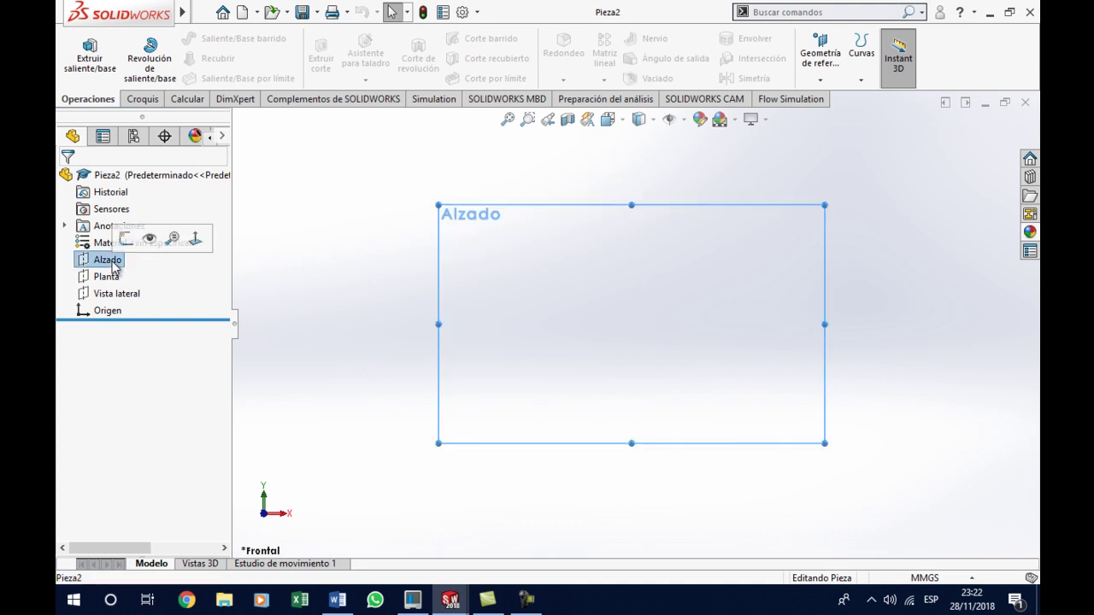
click(134, 242)
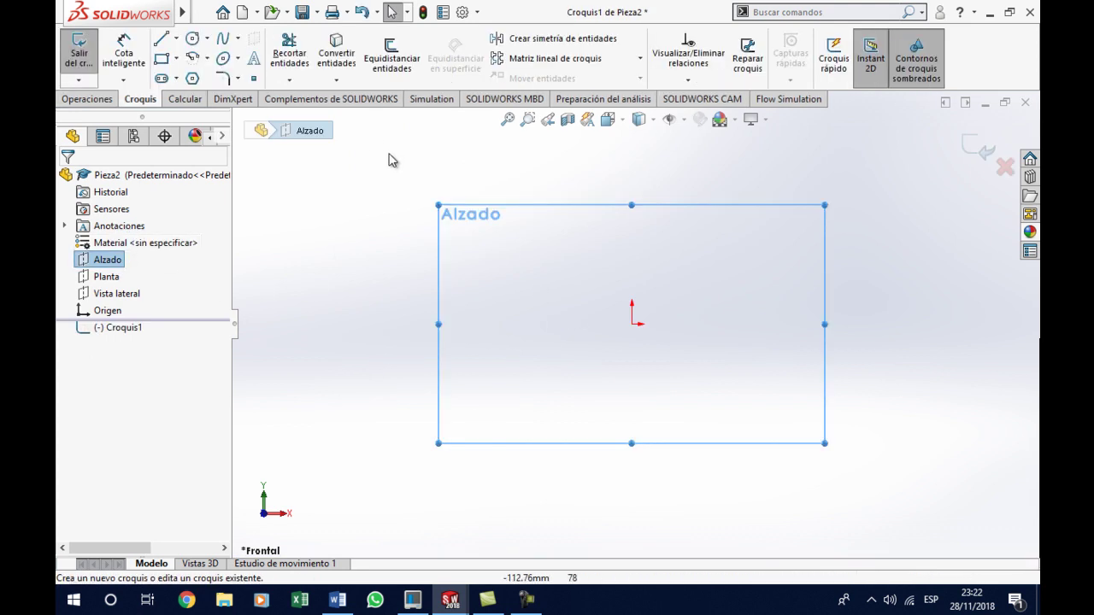
Draw an origin-centred circle and dimension it to 60 mm diameter
click(193, 39)
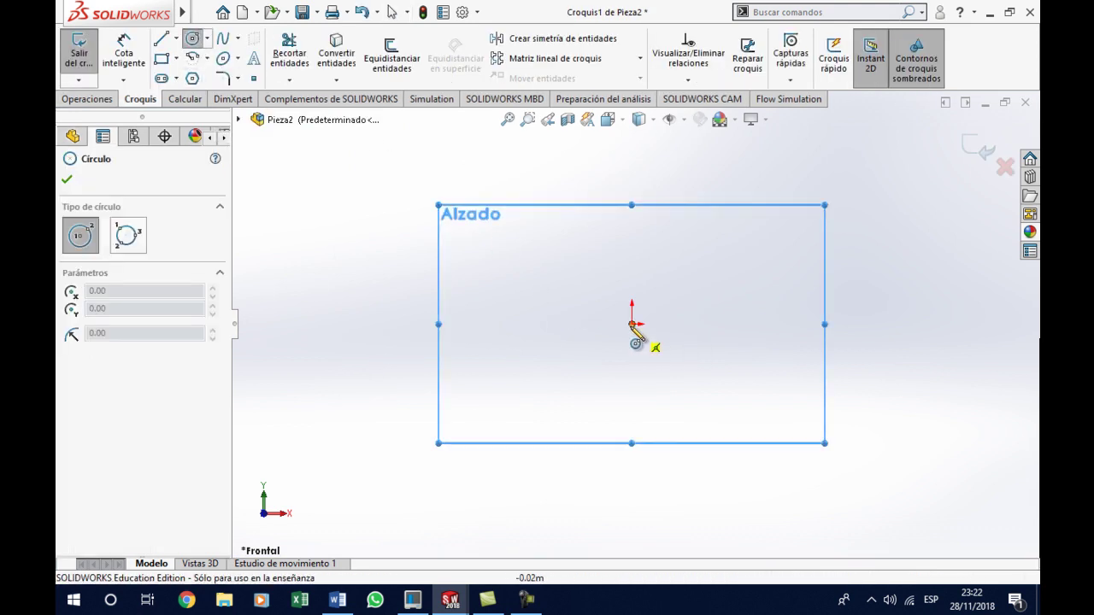
click(631, 324)
click(643, 404)
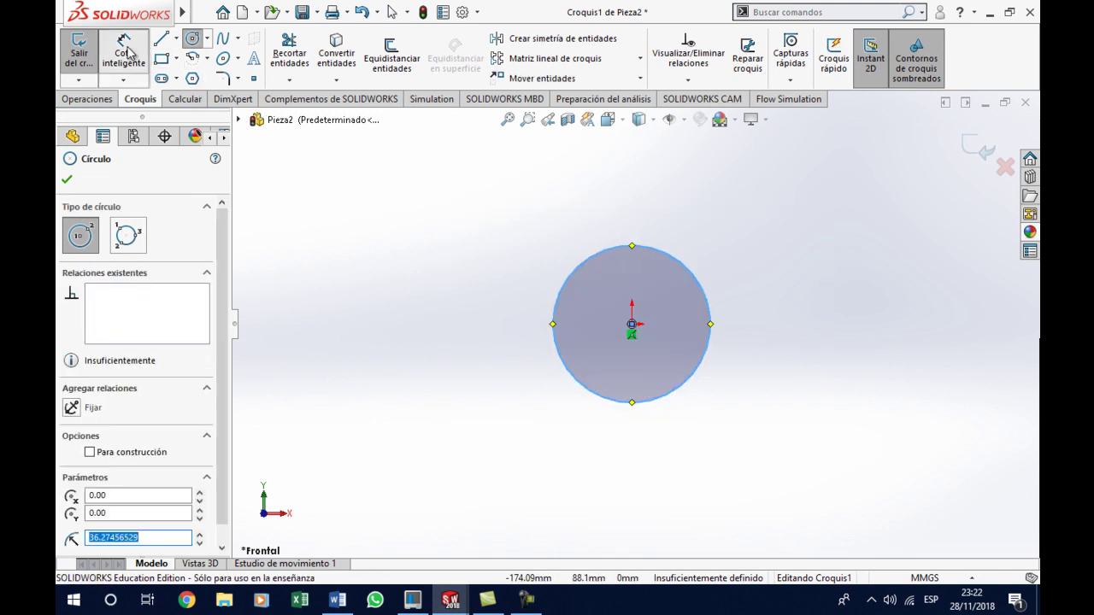
key(Escape)
click(573, 385)
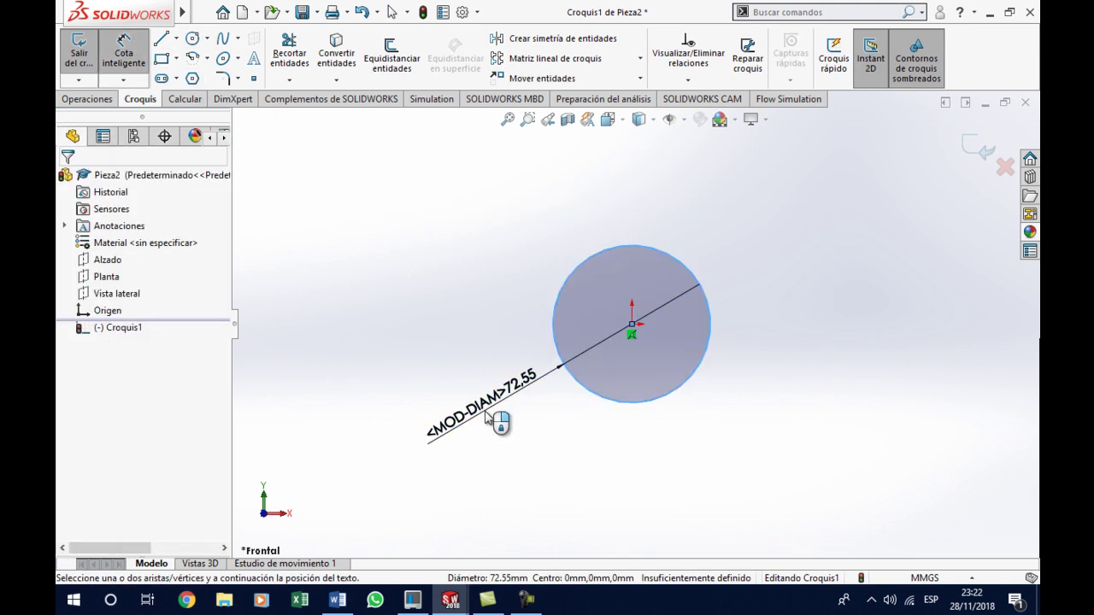
click(484, 424)
text(60)
key(Return)
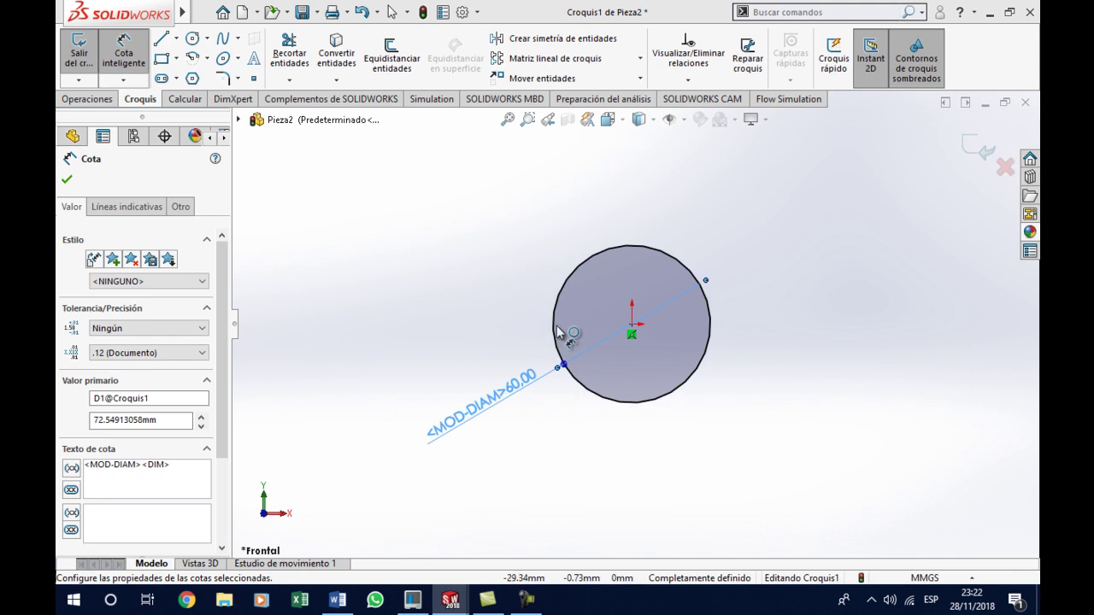
Extrude the 60 mm circle into a 10 mm thick disc
click(101, 99)
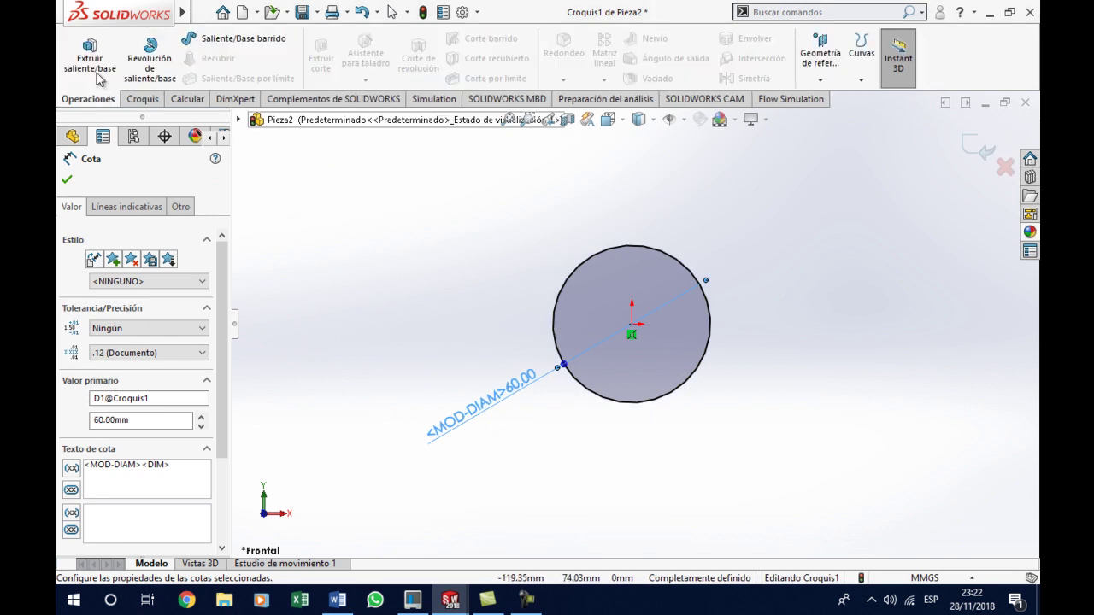
click(90, 53)
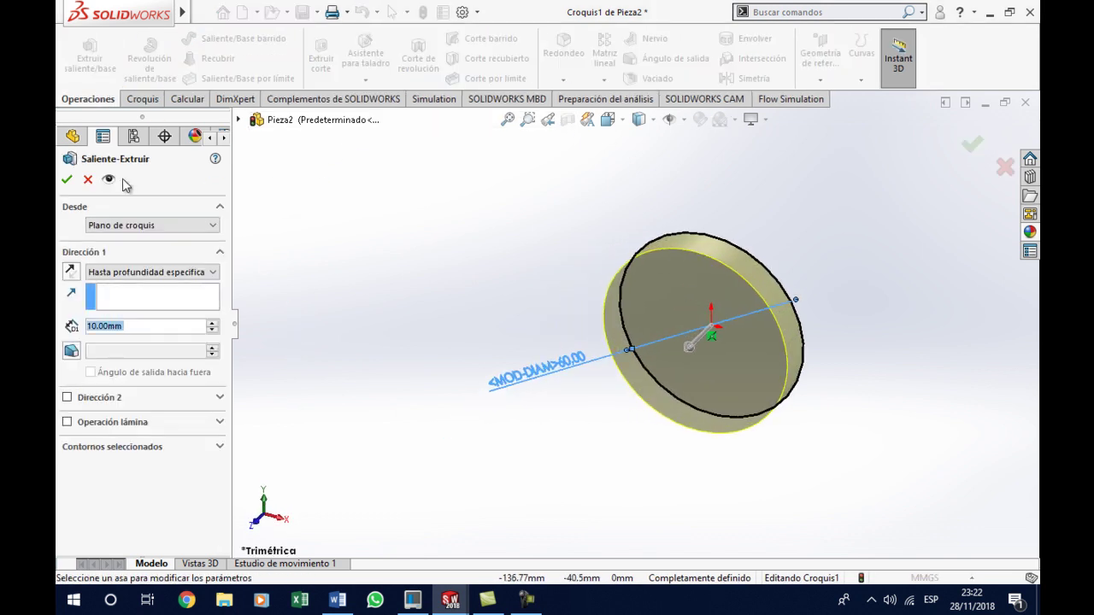
click(67, 180)
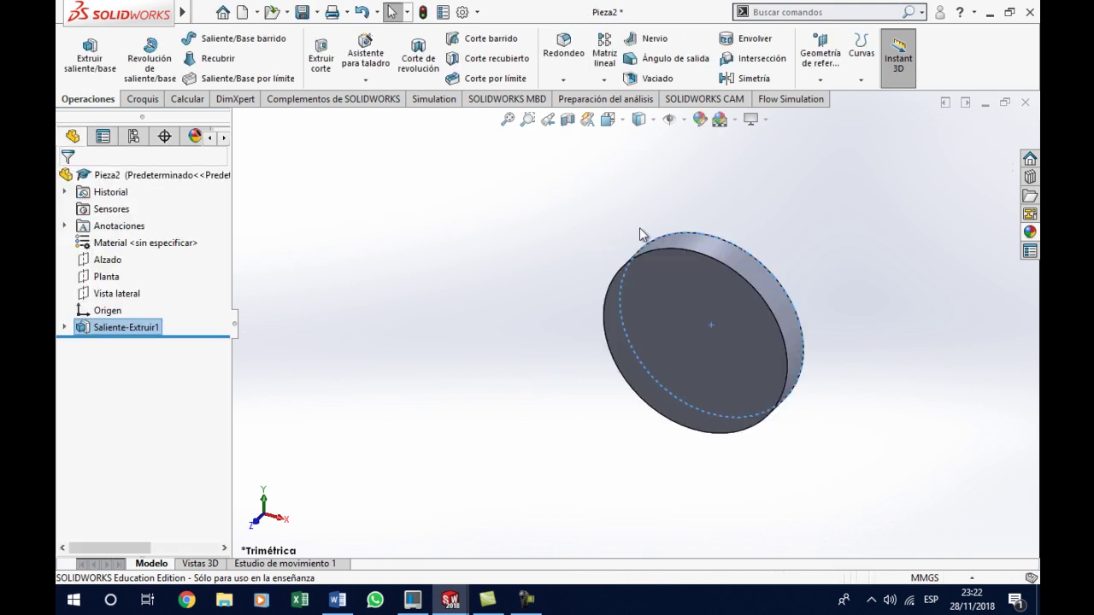
click(691, 175)
Colour the disc green and save the part as tapa
click(699, 119)
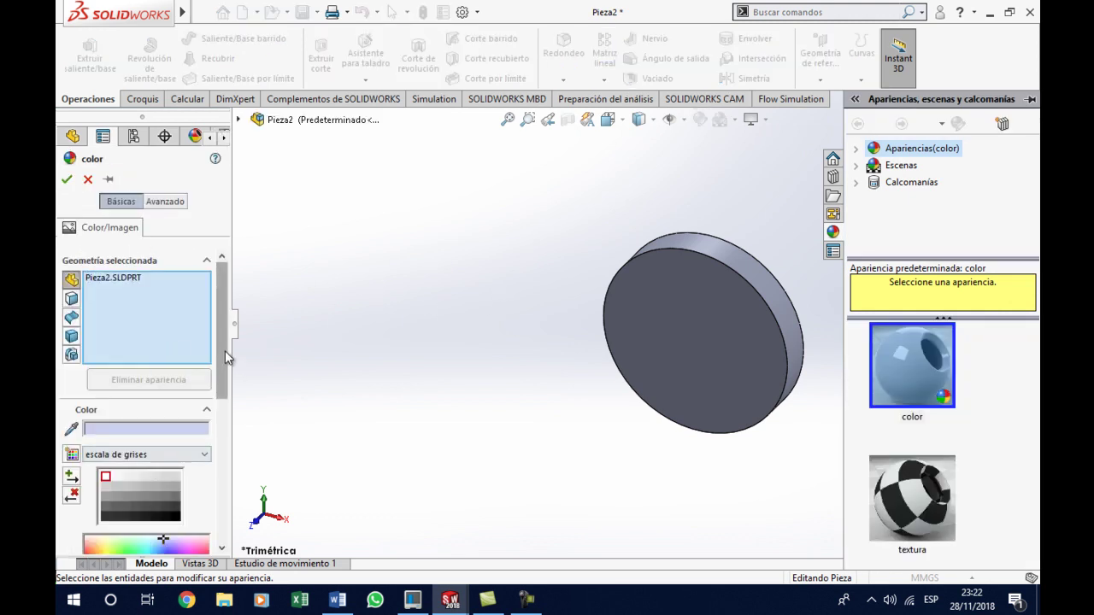
scroll(172, 411, down, 5)
drag(112, 370, 127, 370)
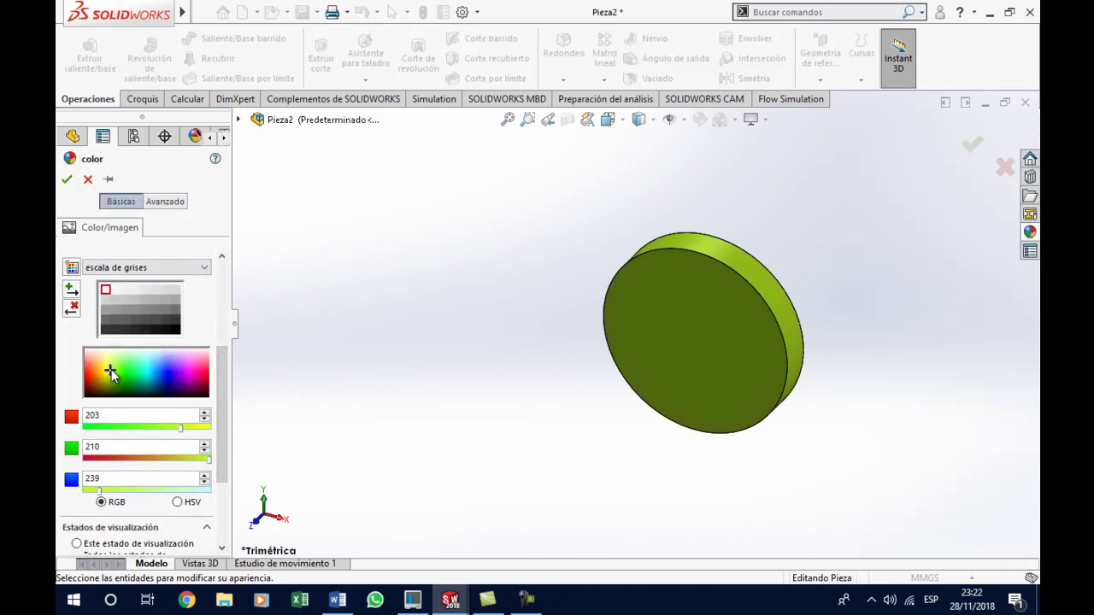
click(66, 179)
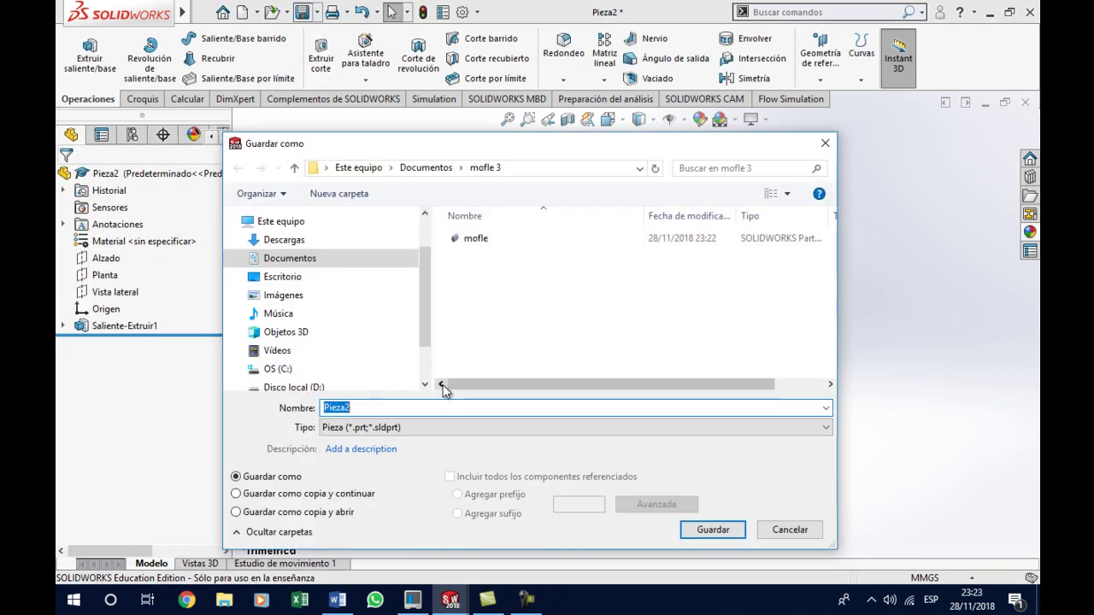
click(711, 529)
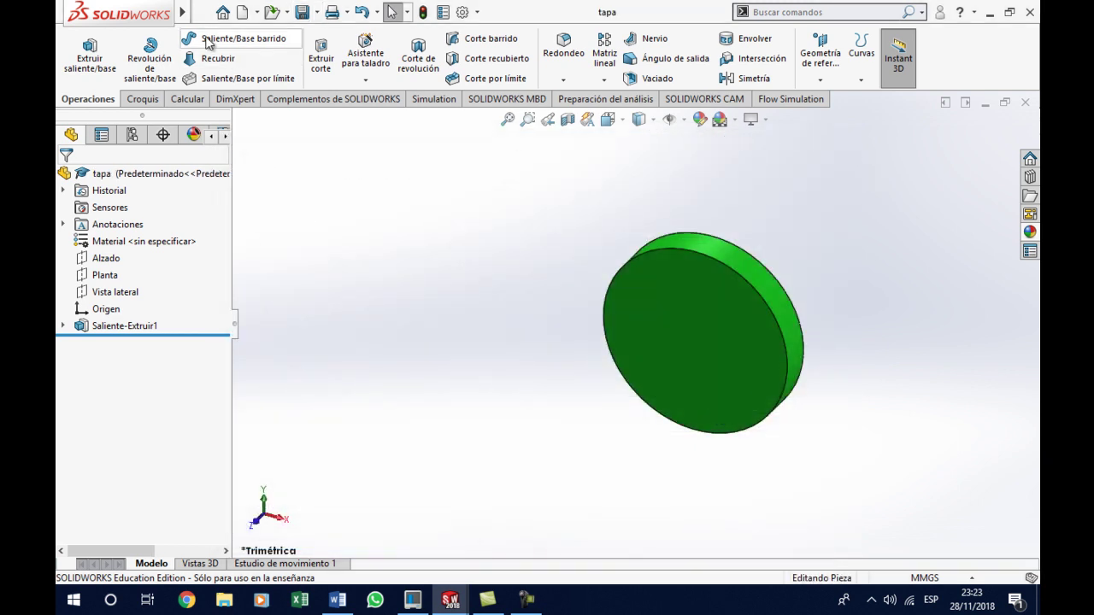
key(ctrl+n)
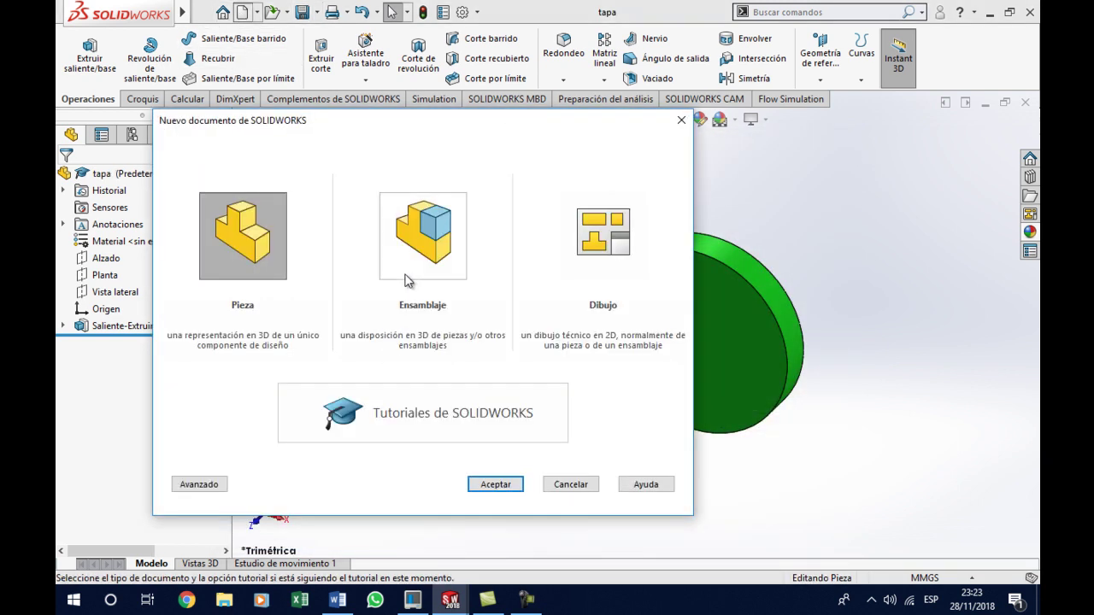
Create a new assembly with the mofle part placed at the origin
double_click(403, 287)
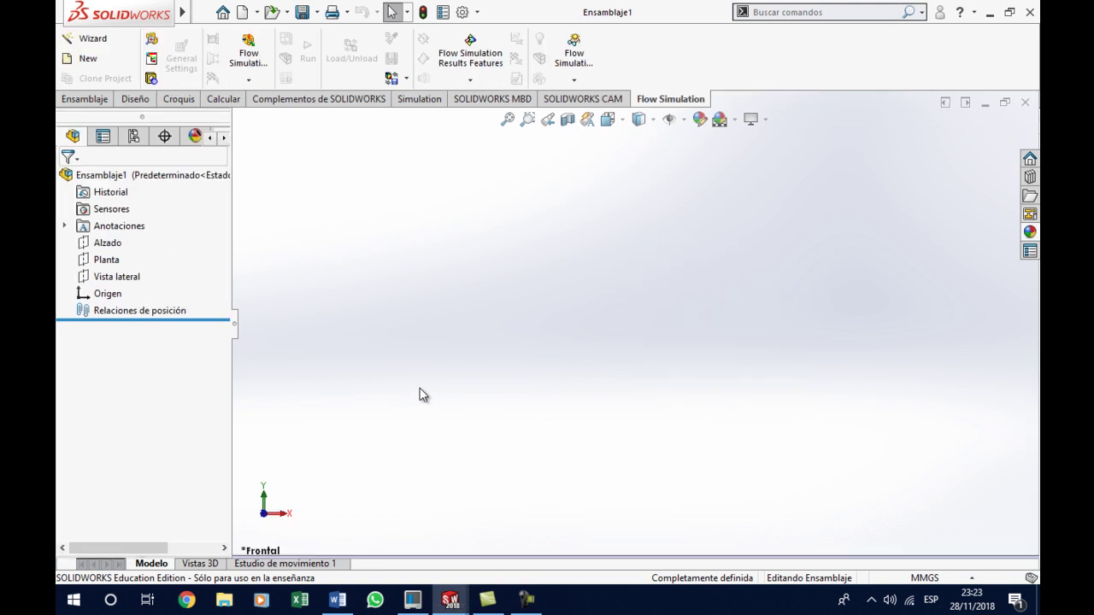
click(97, 395)
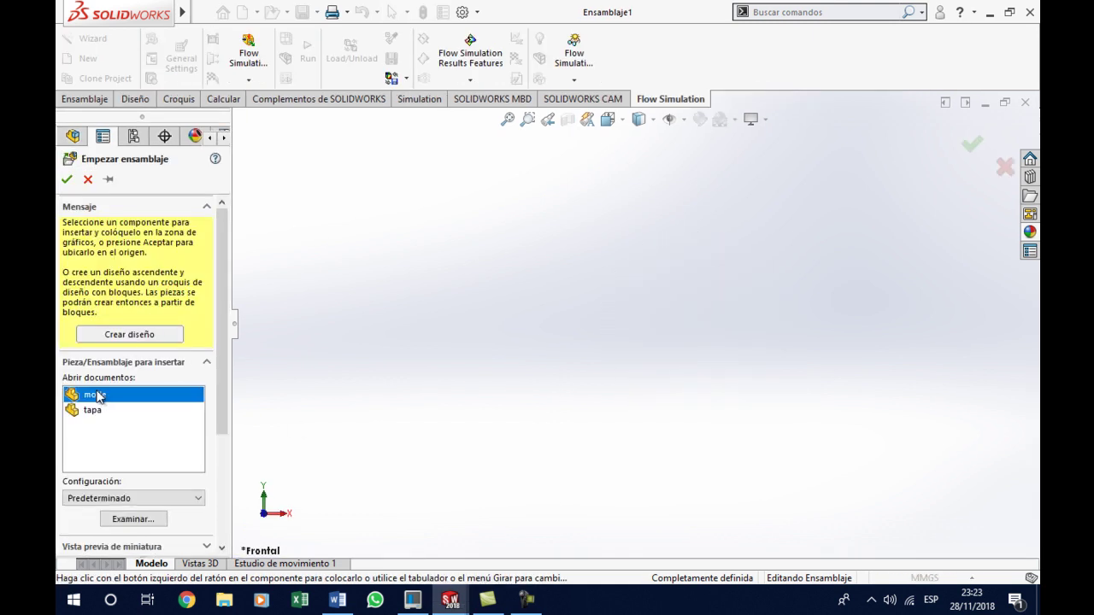
click(67, 180)
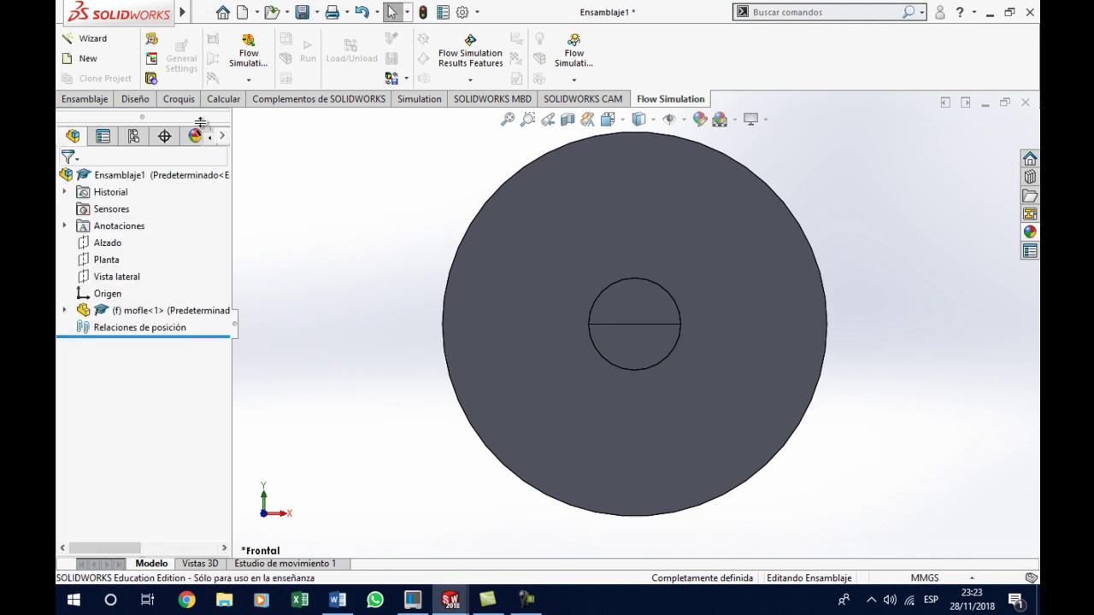
Insert two tapa caps beside the muffler and view the assembly isometrically
click(92, 100)
click(146, 58)
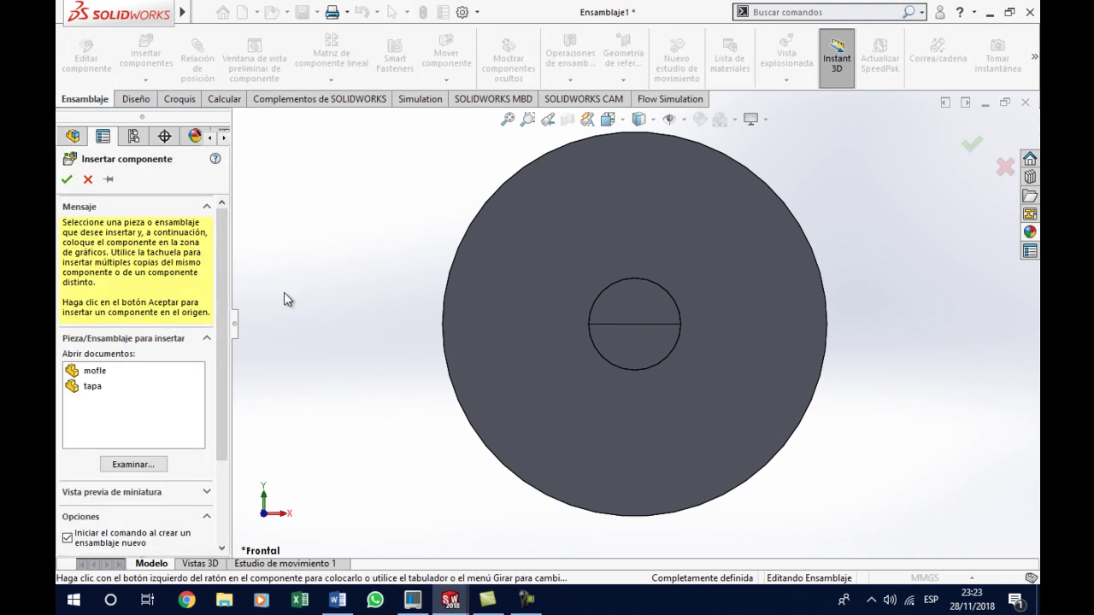
click(90, 391)
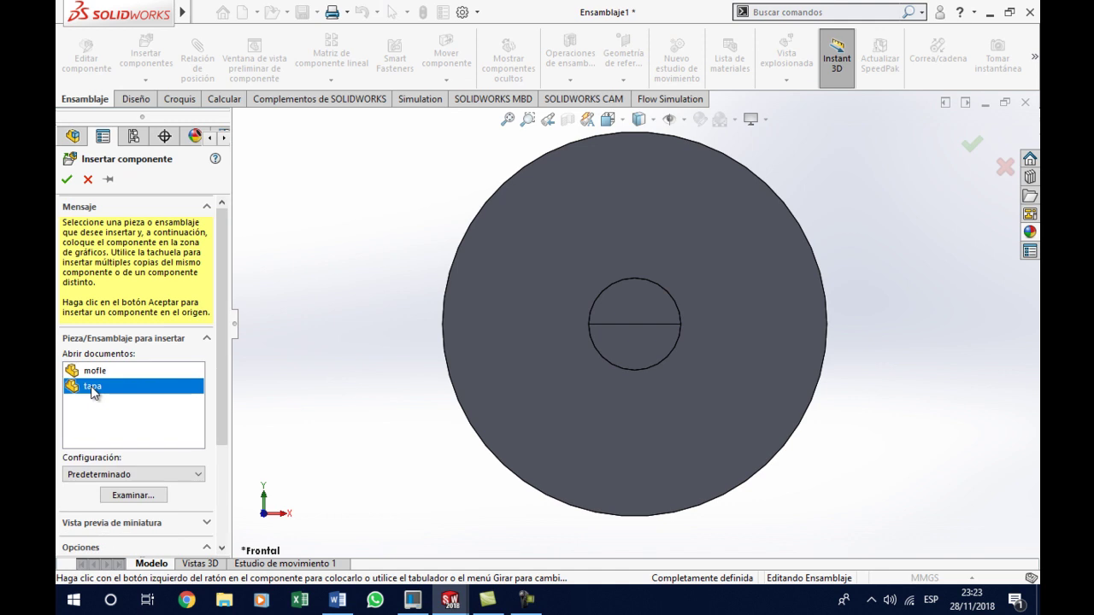
click(107, 181)
click(346, 263)
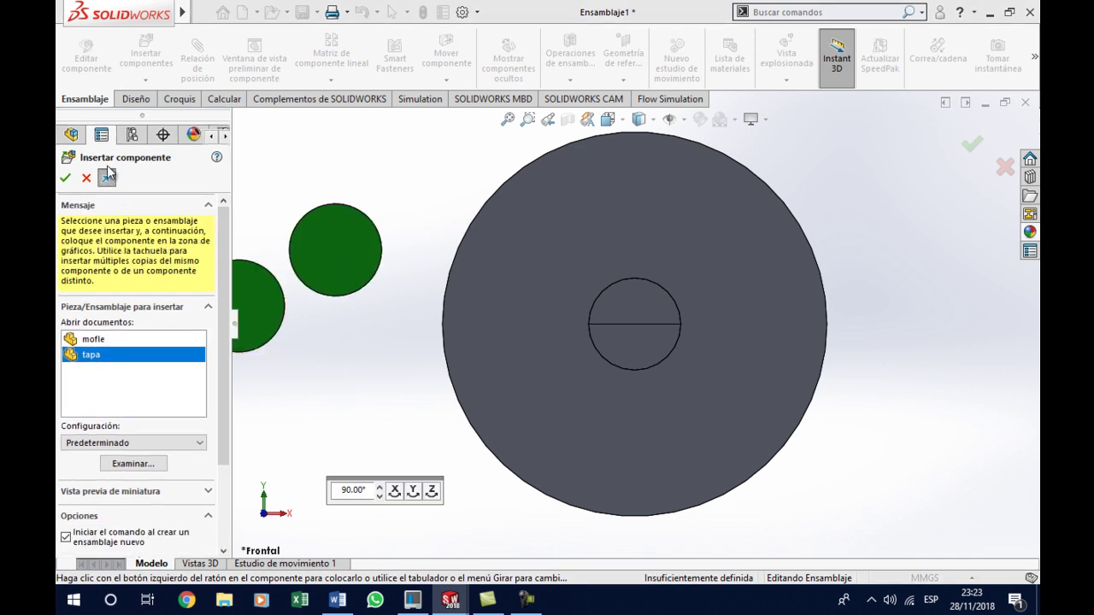
click(321, 391)
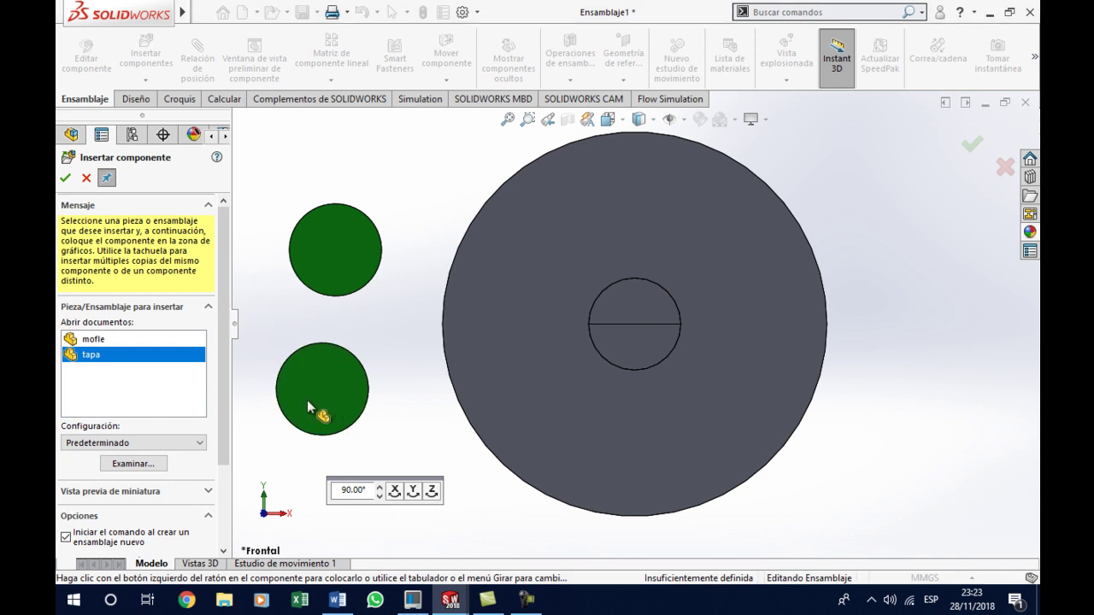
click(66, 178)
key(z)
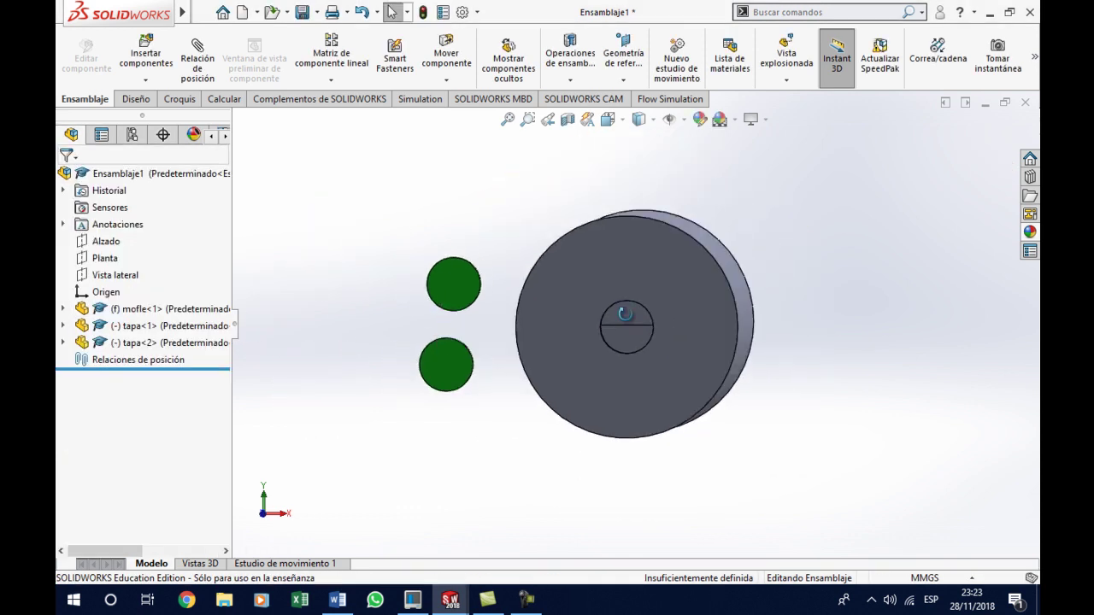
key(ctrl+7)
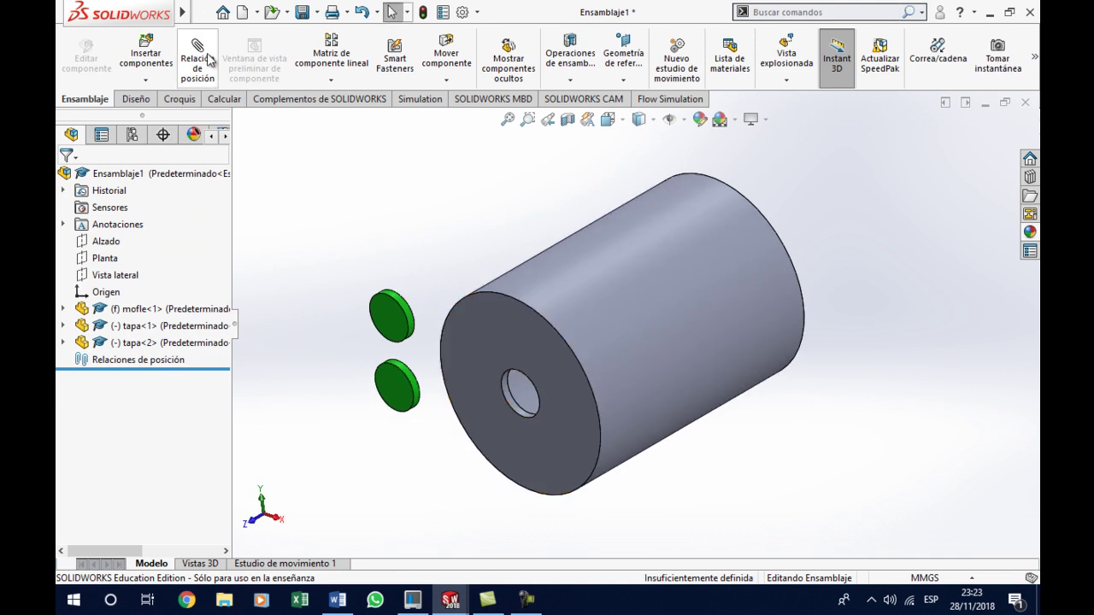
Mate the first tapa cap concentric with the front hole and coincident with the front face
click(219, 61)
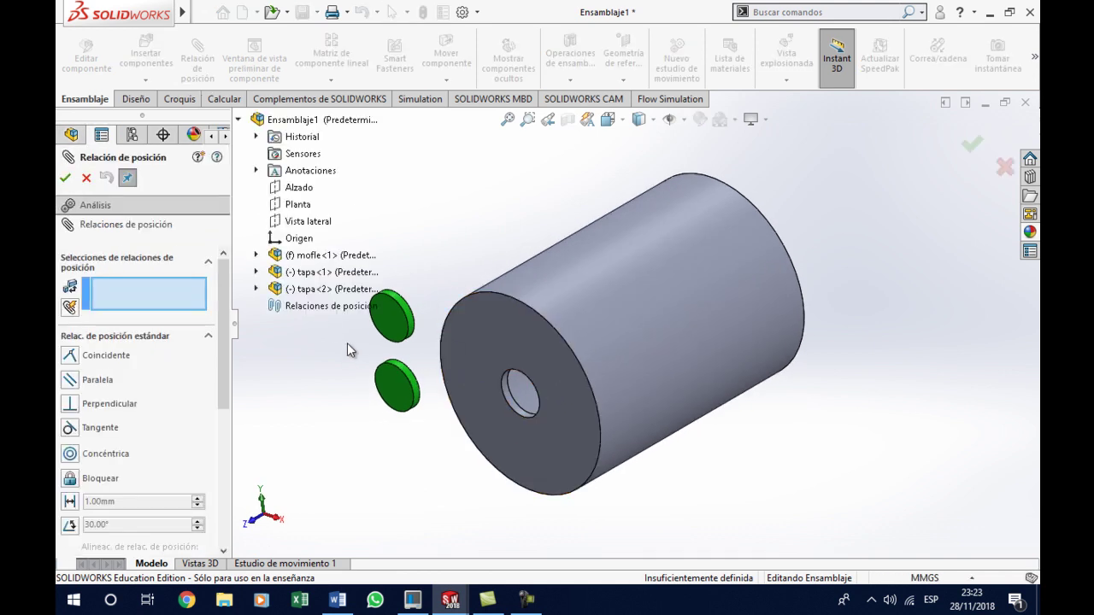
click(417, 395)
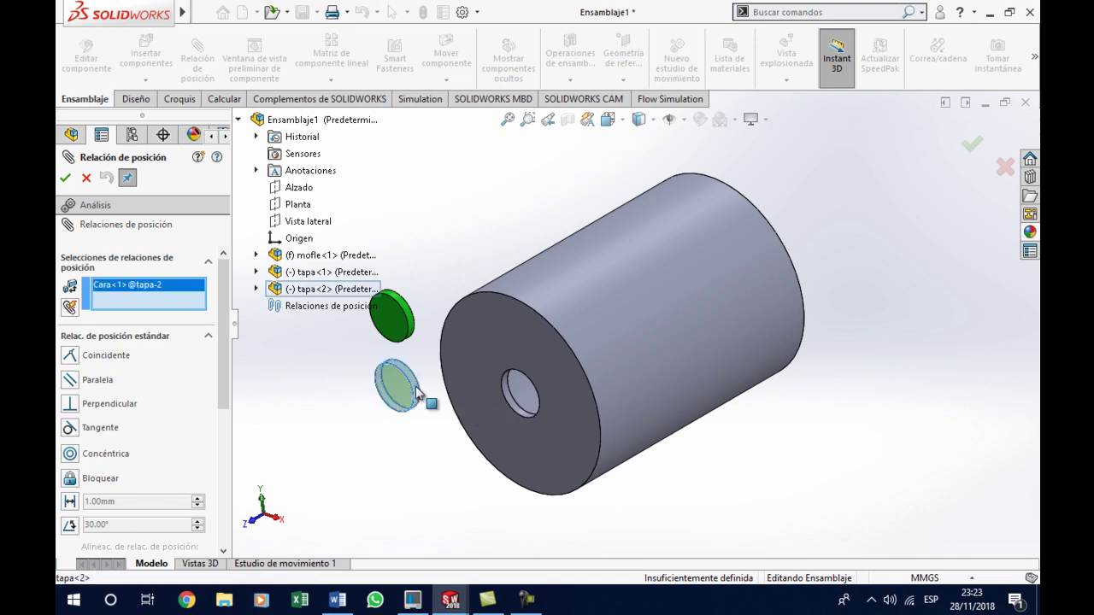
click(514, 411)
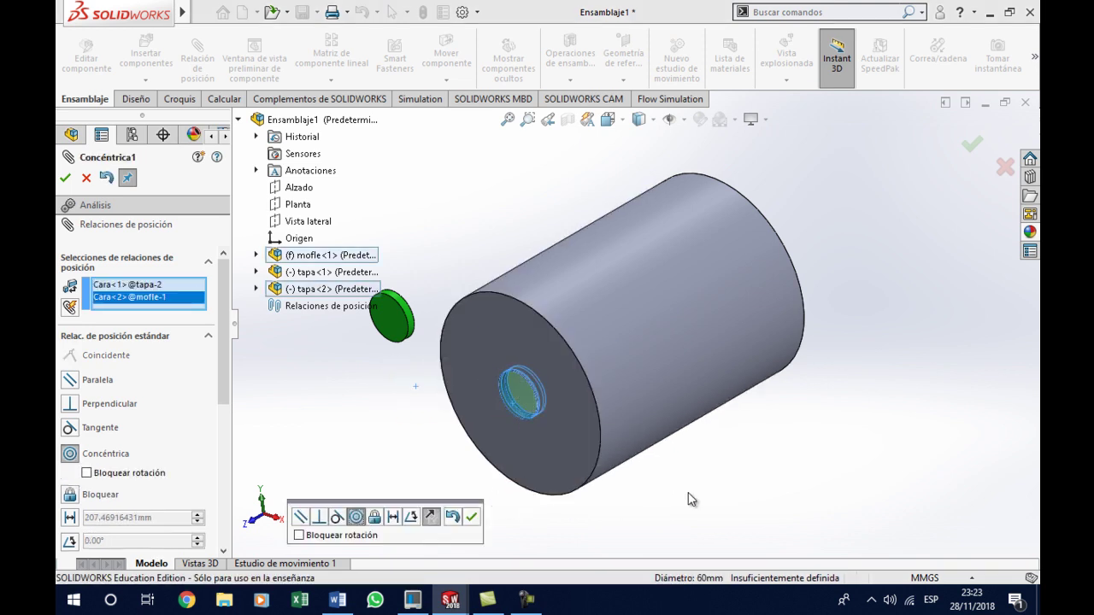
click(471, 518)
click(518, 400)
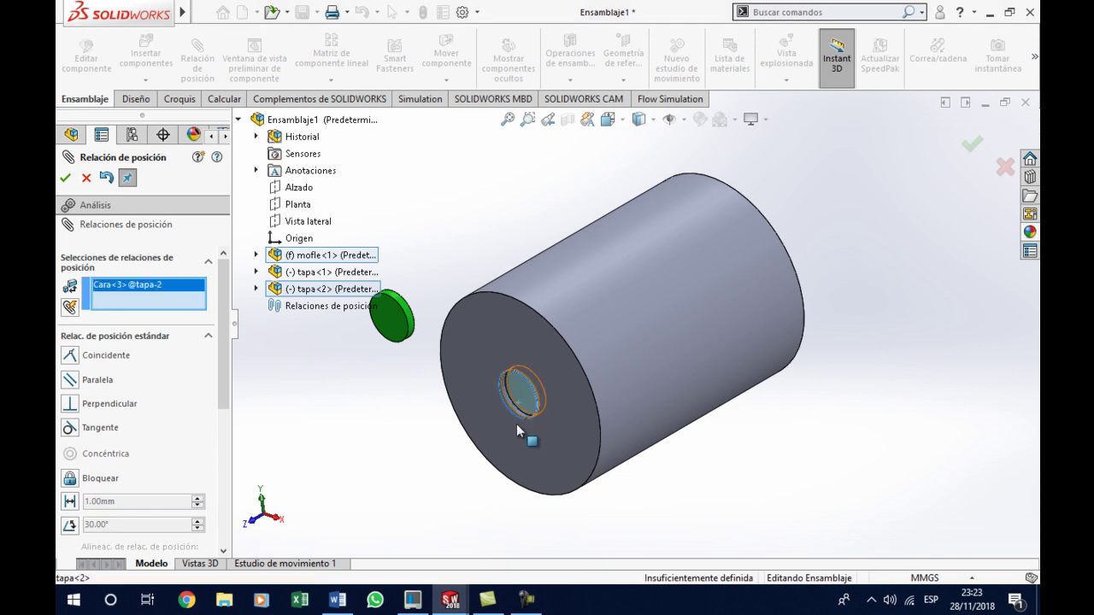
click(517, 462)
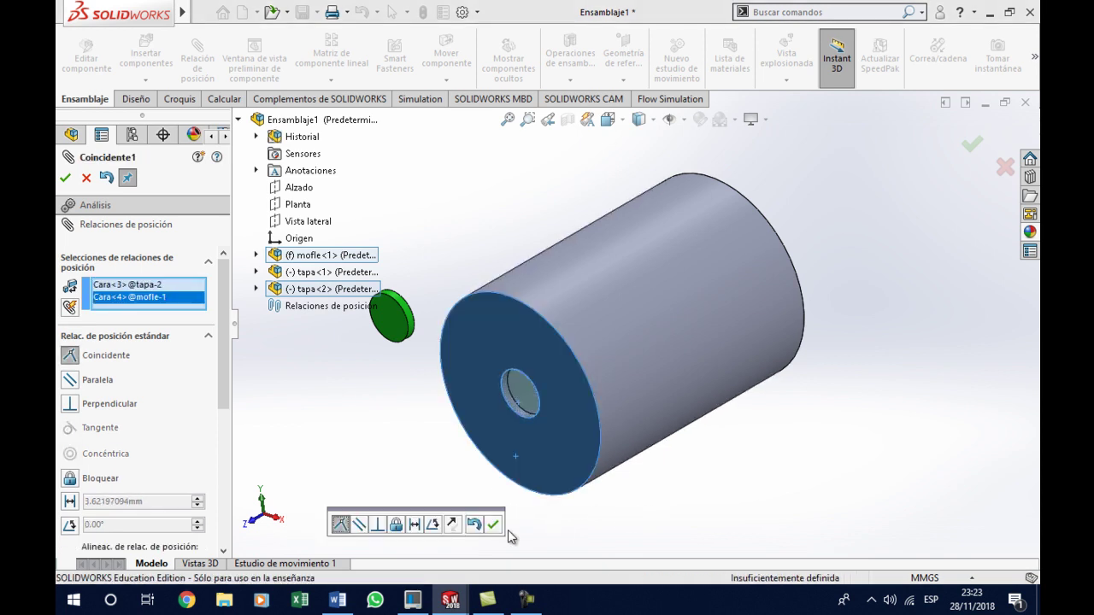
click(494, 525)
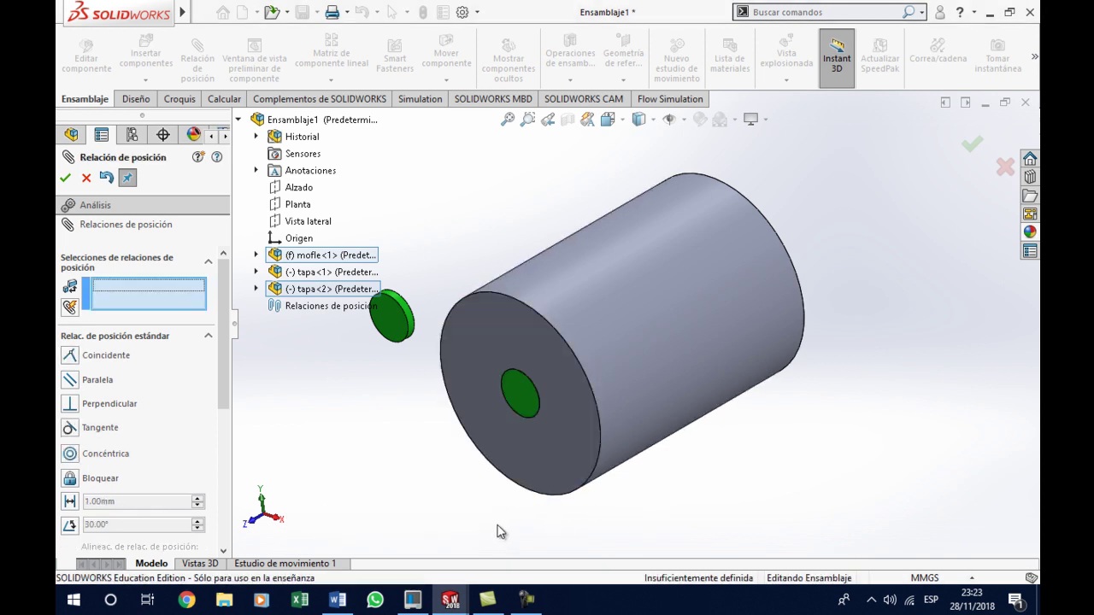
Mate the second cap concentric with the rear hole and flush against the rear end face
click(413, 336)
middle_drag(772, 348, 726, 329)
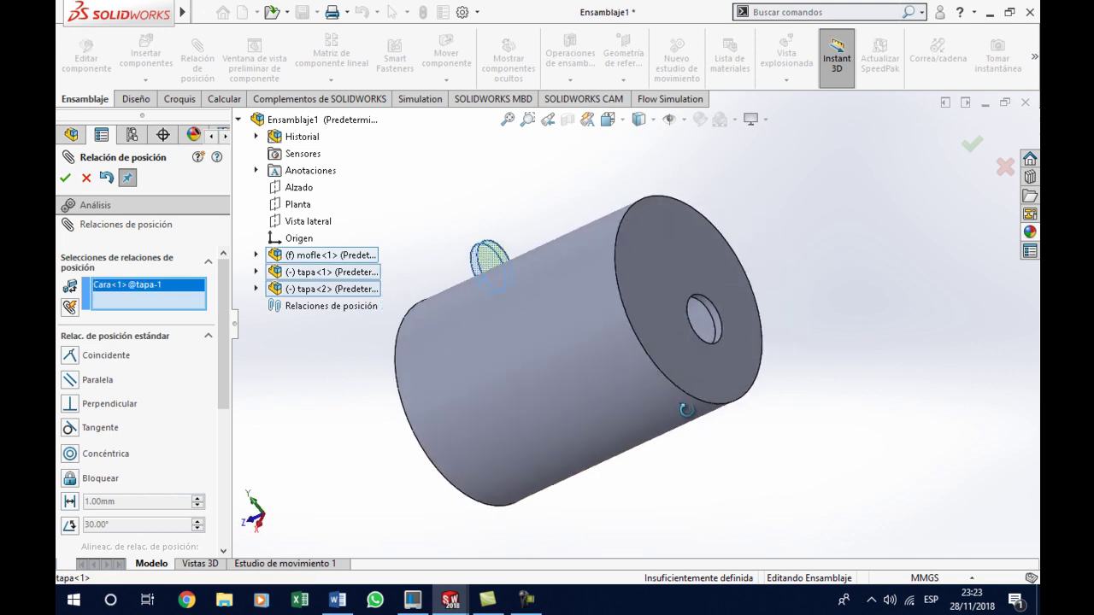
click(716, 325)
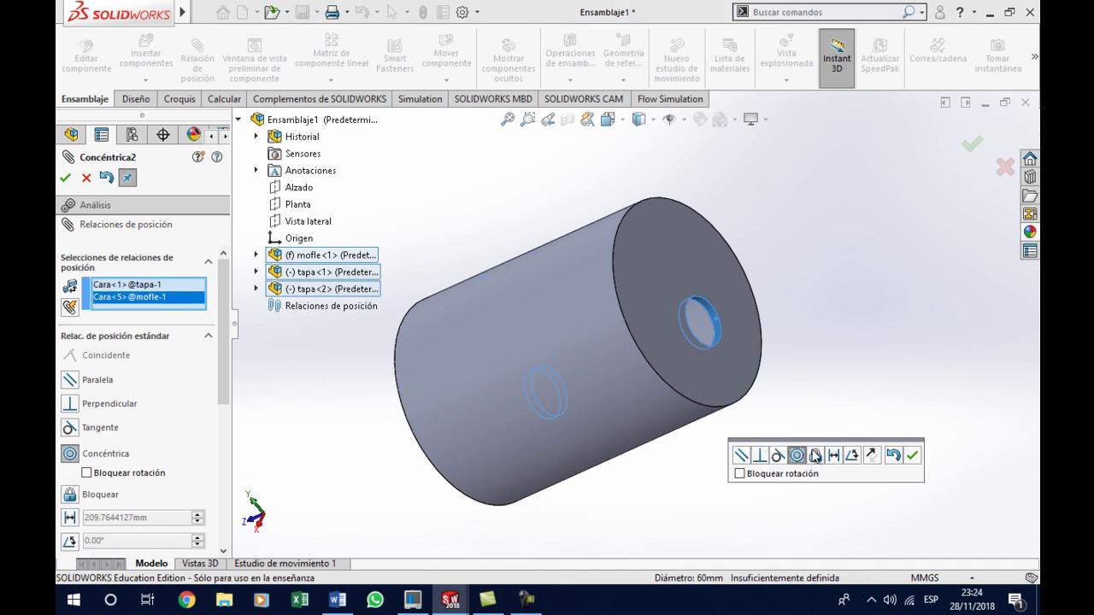
click(911, 457)
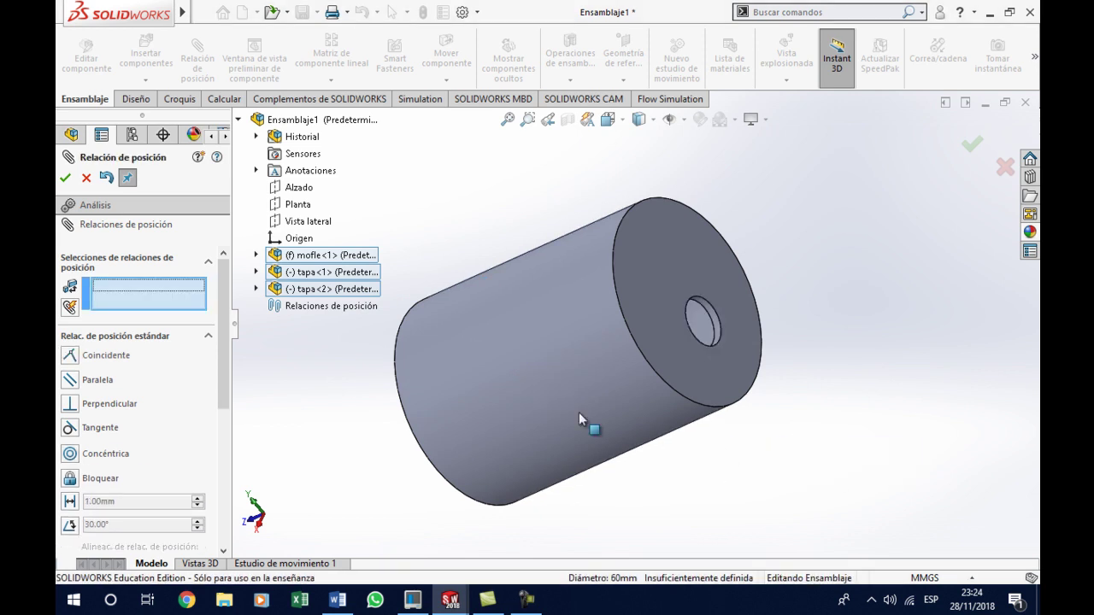
right_click(327, 259)
click(365, 282)
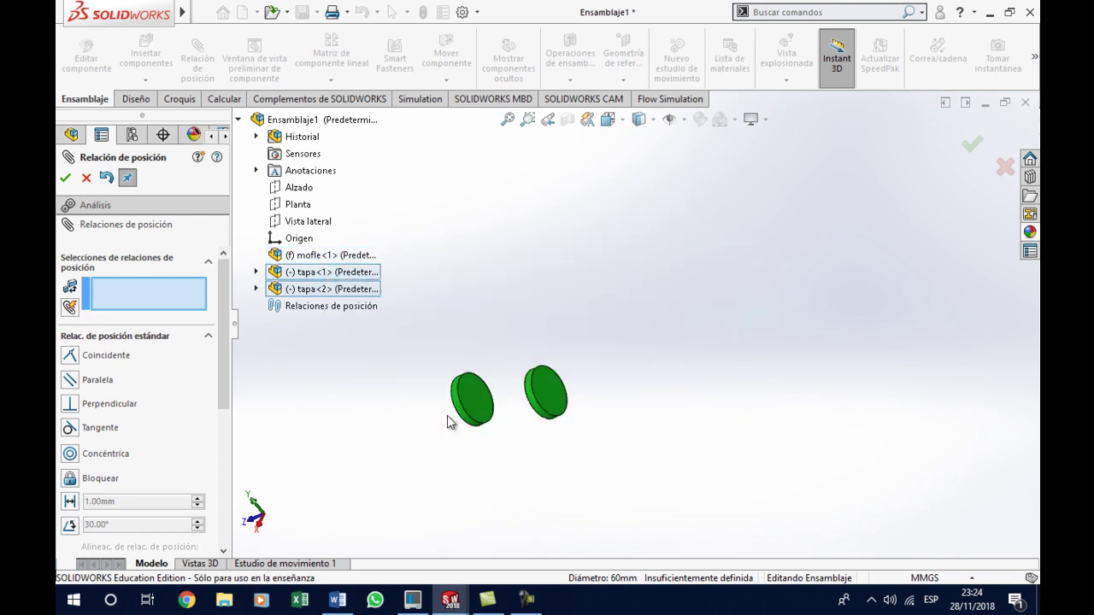
drag(557, 405, 768, 325)
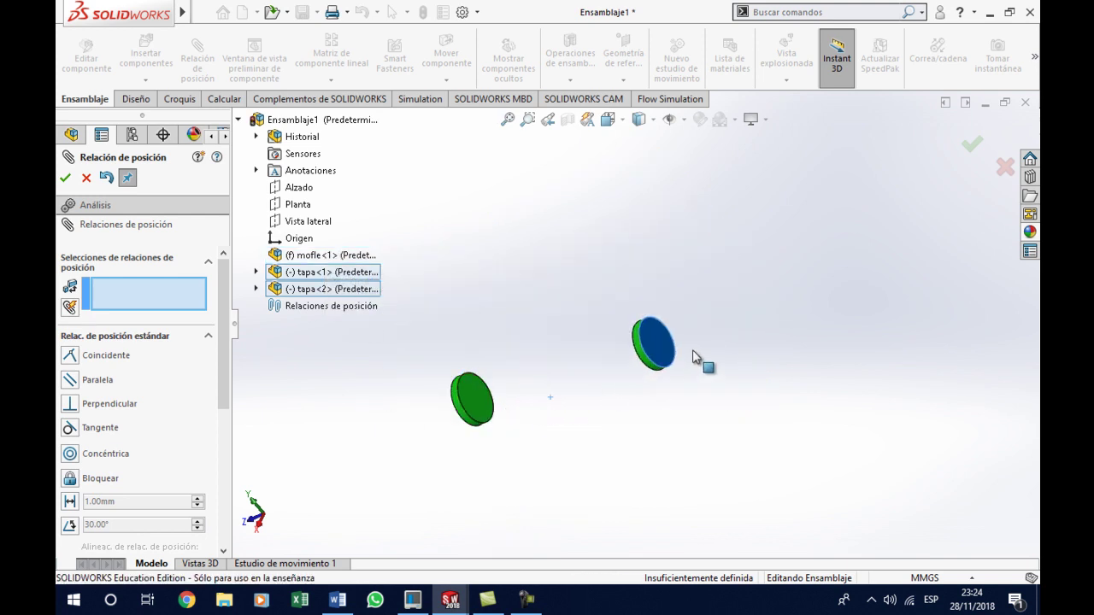
right_click(318, 257)
click(329, 286)
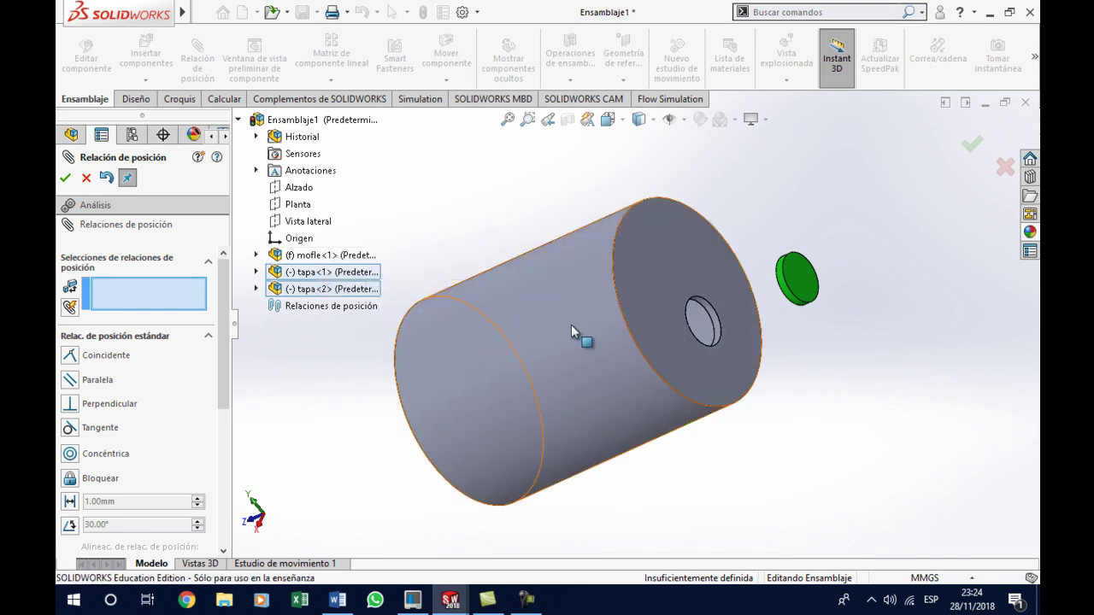
click(810, 282)
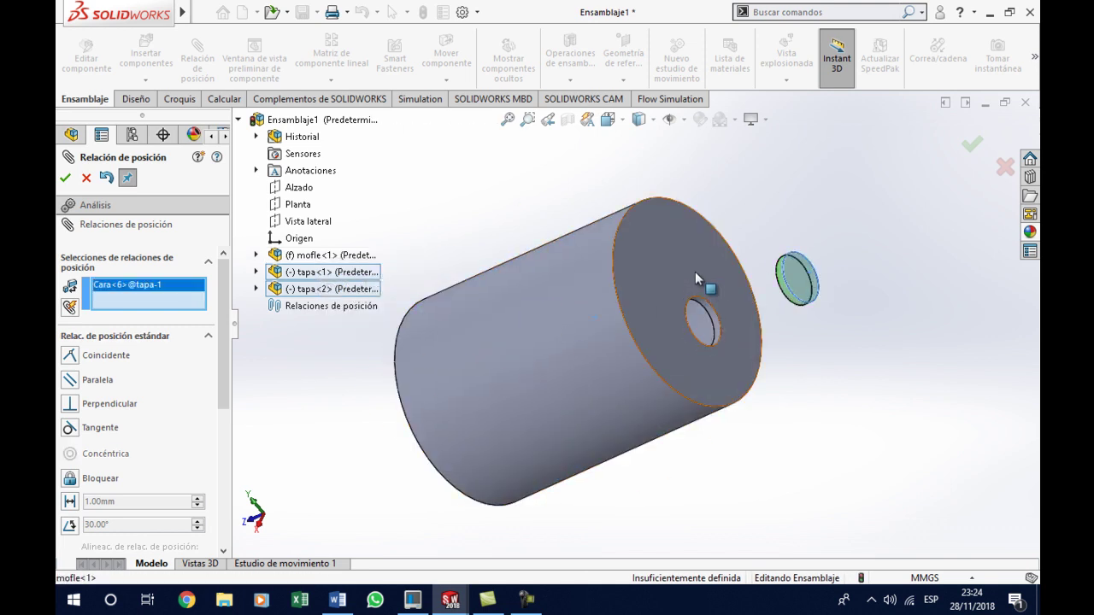
click(714, 295)
click(997, 253)
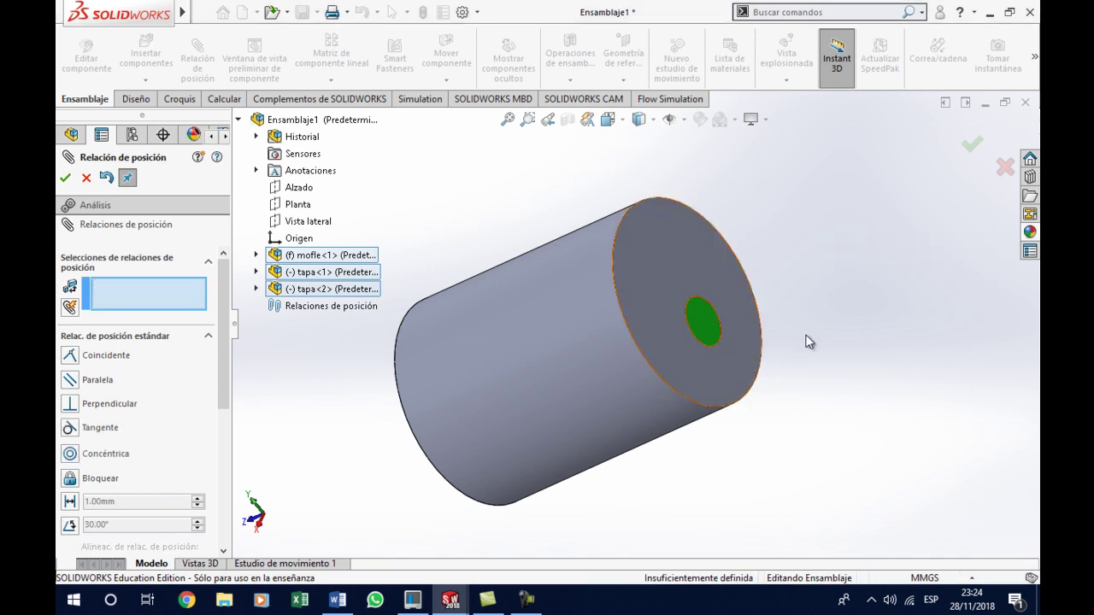
click(65, 178)
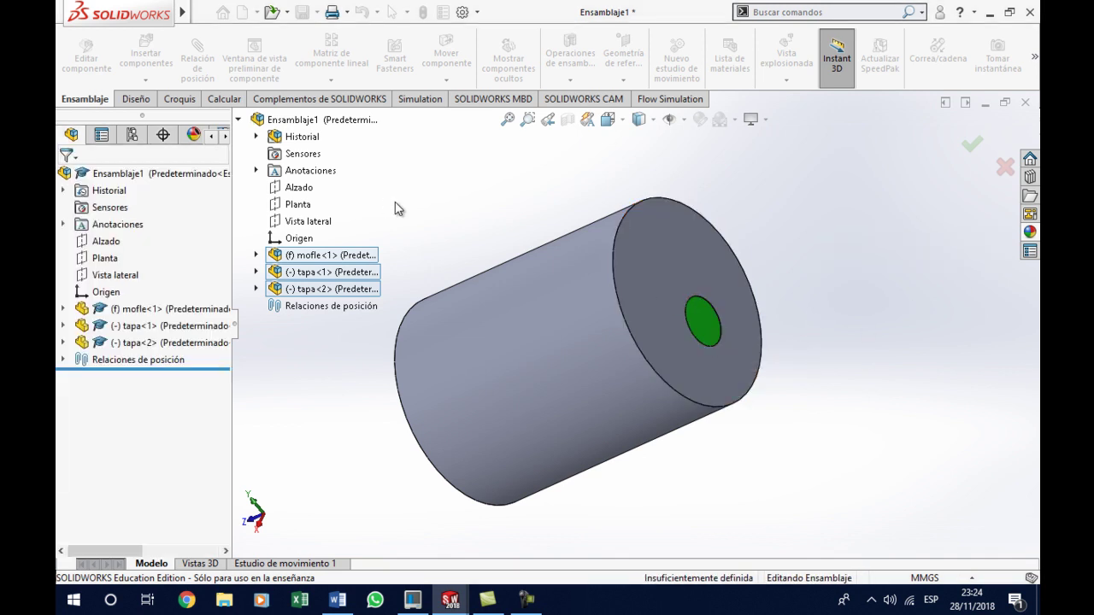
Confirm SOLIDWORKS Flow Simulation 2018 is checked in Complementos and show the Flow Simulation tab
key(ctrl+7)
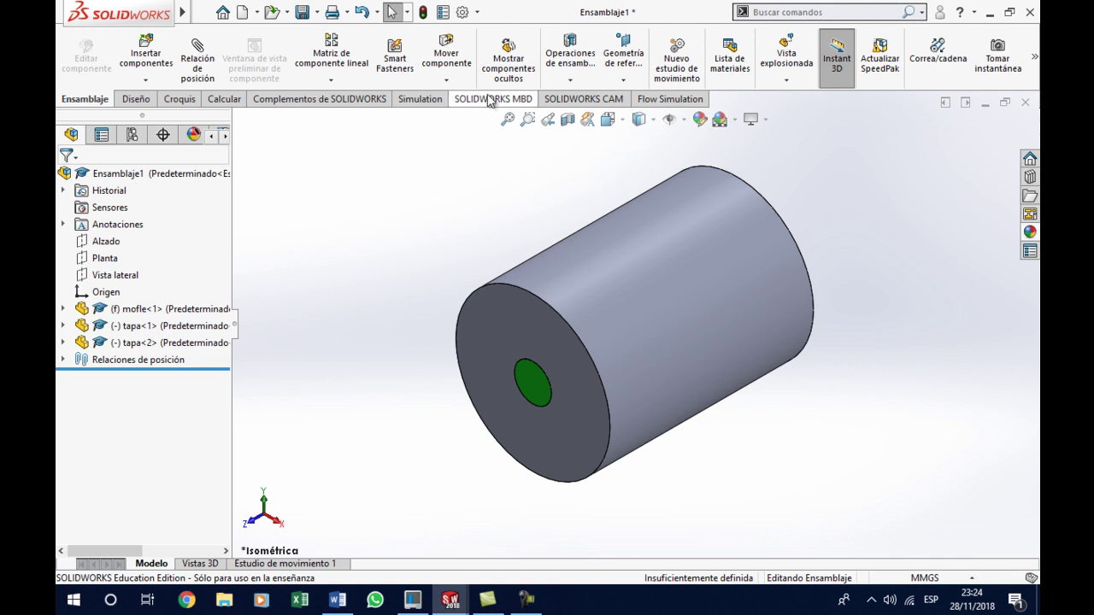
click(668, 100)
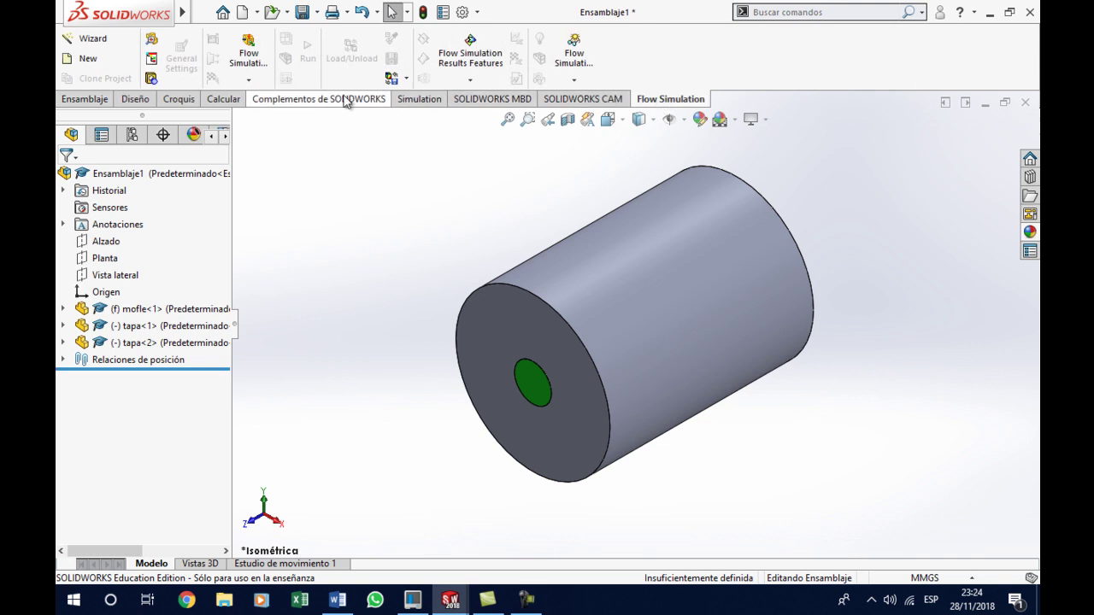
click(344, 99)
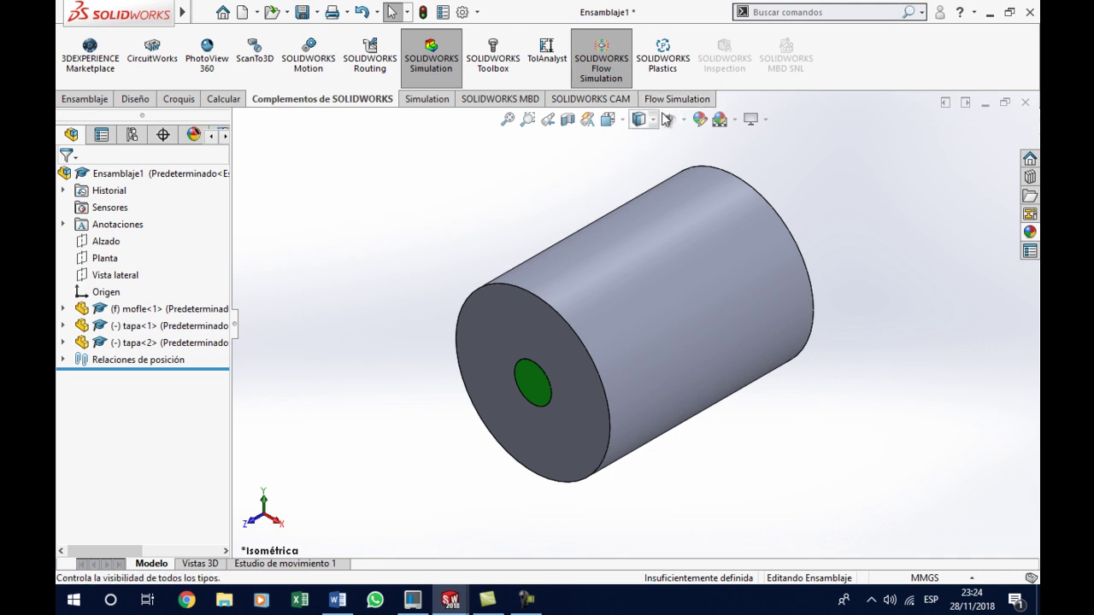
click(477, 14)
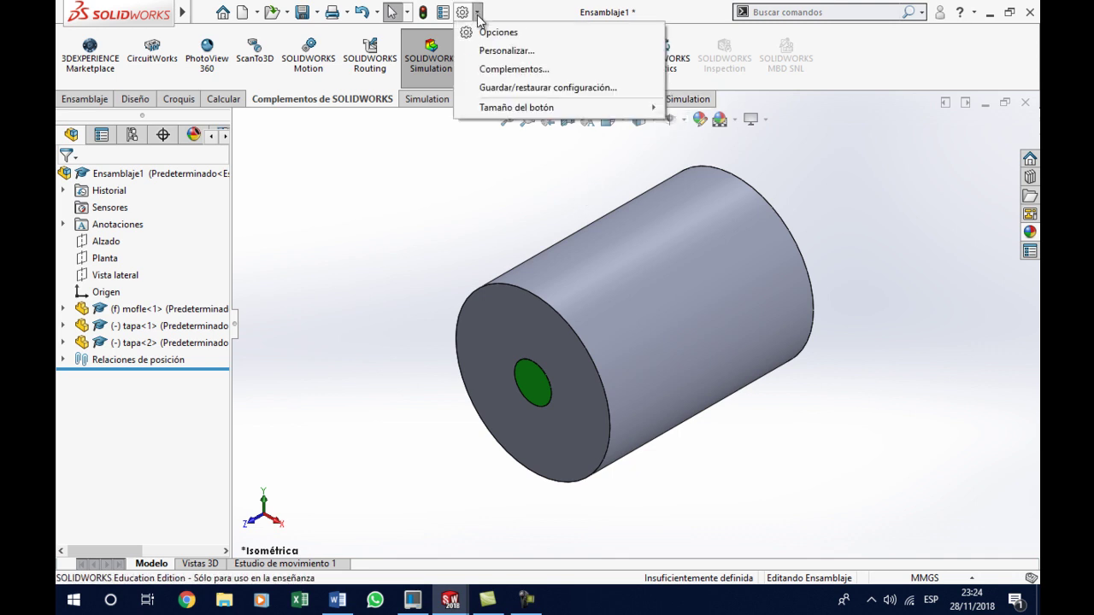
click(514, 69)
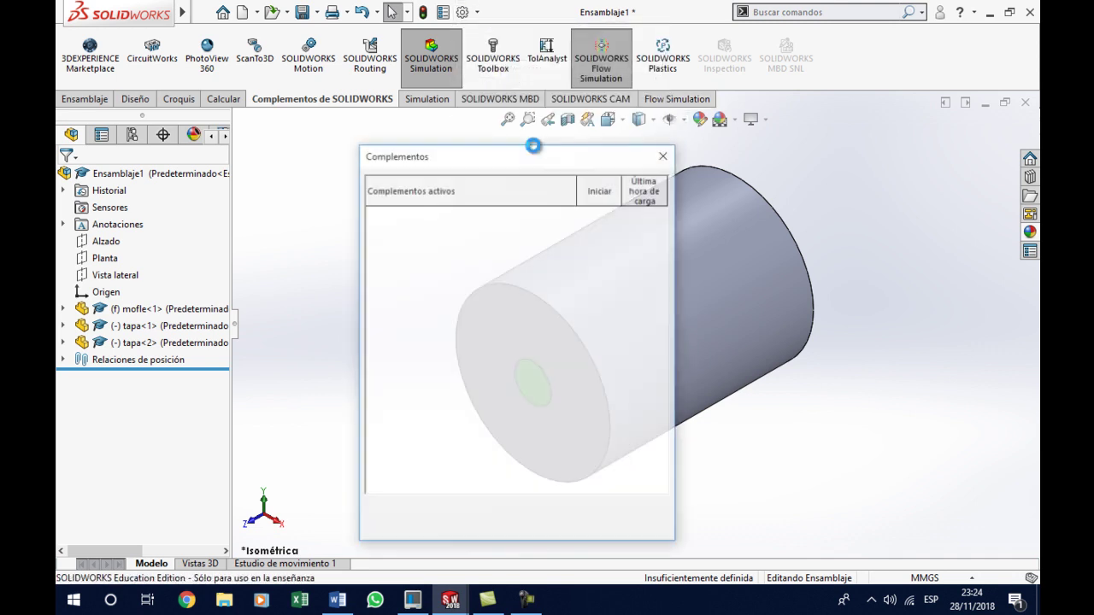
scroll(545, 292, down, 2)
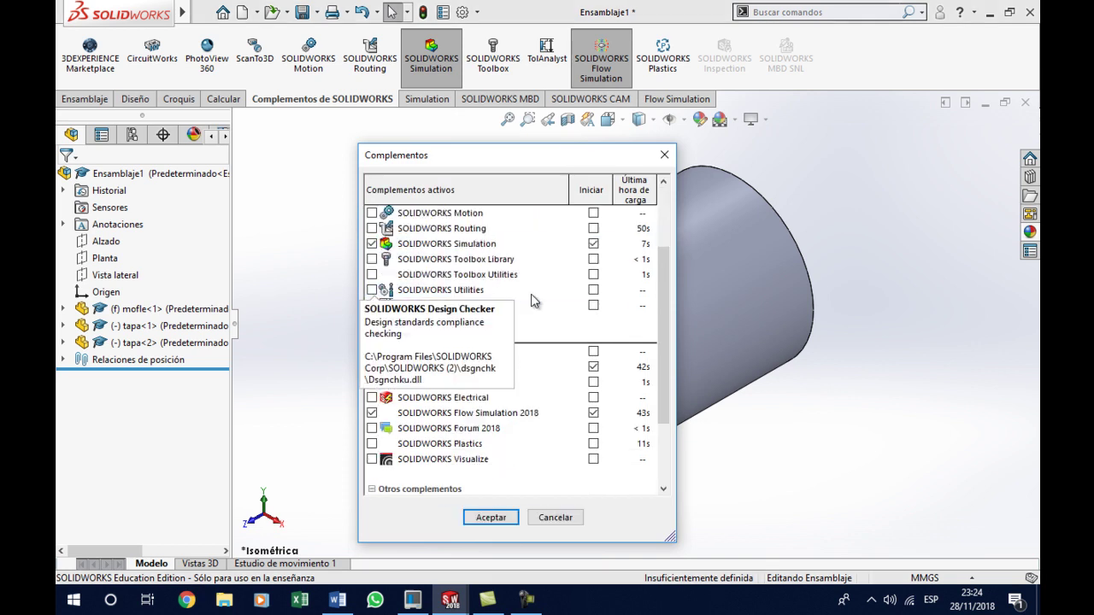
scroll(545, 299, down, 1)
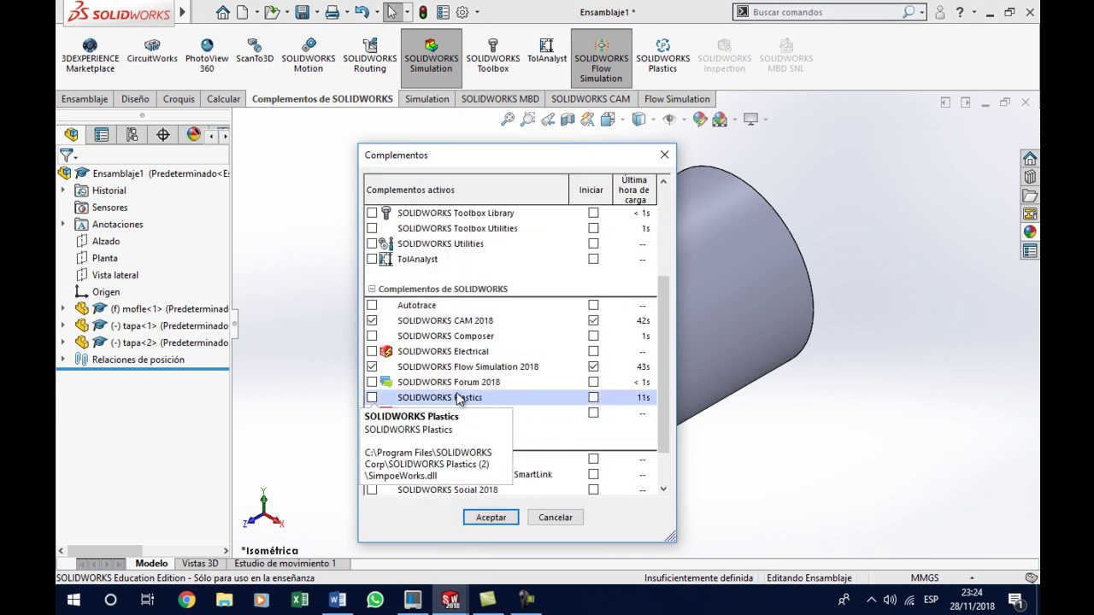
click(515, 520)
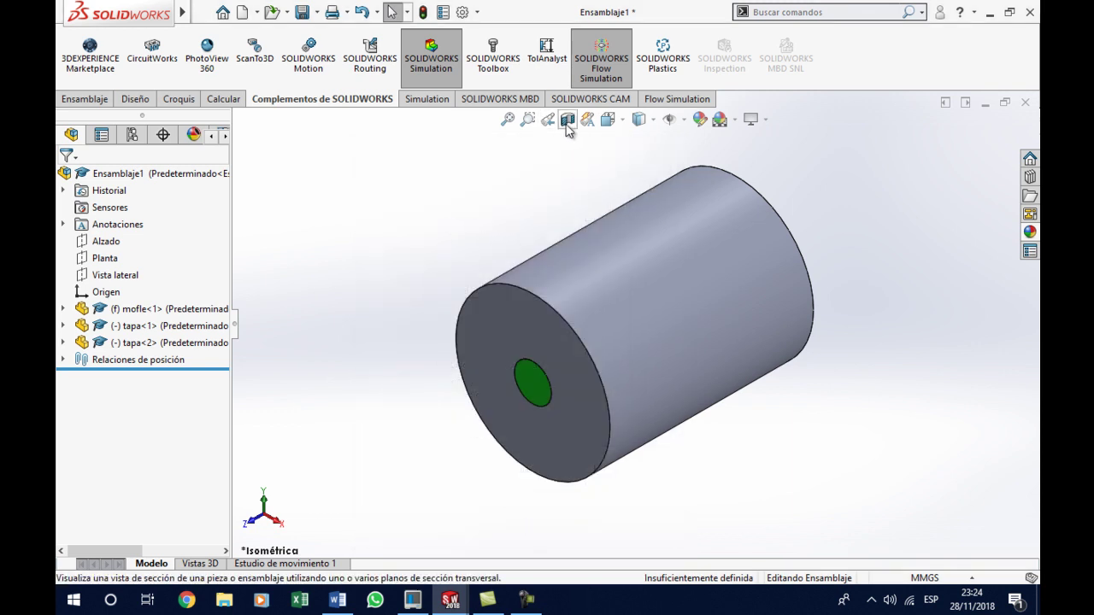
click(666, 102)
Launch the Flow Simulation Wizard and, when prompted, save the assembly as Ensamblaje1 in mofle 3
click(87, 39)
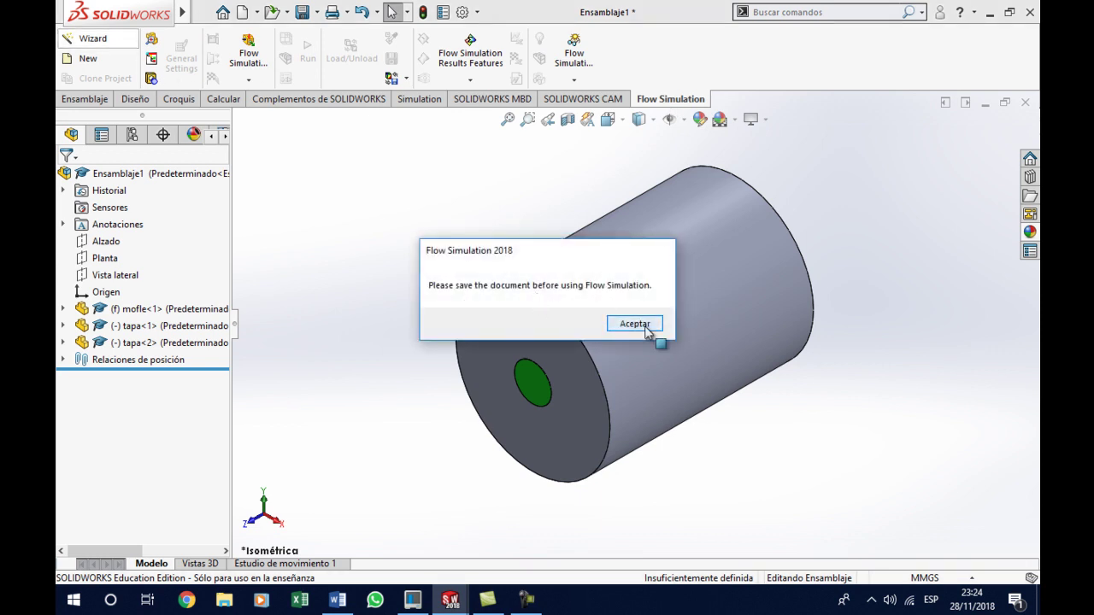
click(648, 325)
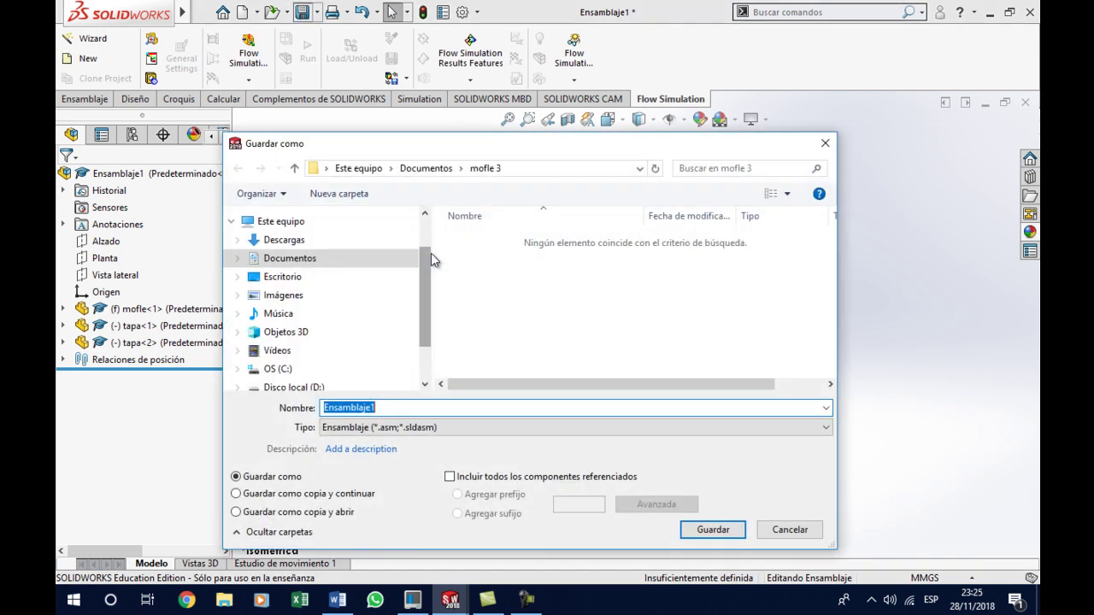
click(714, 530)
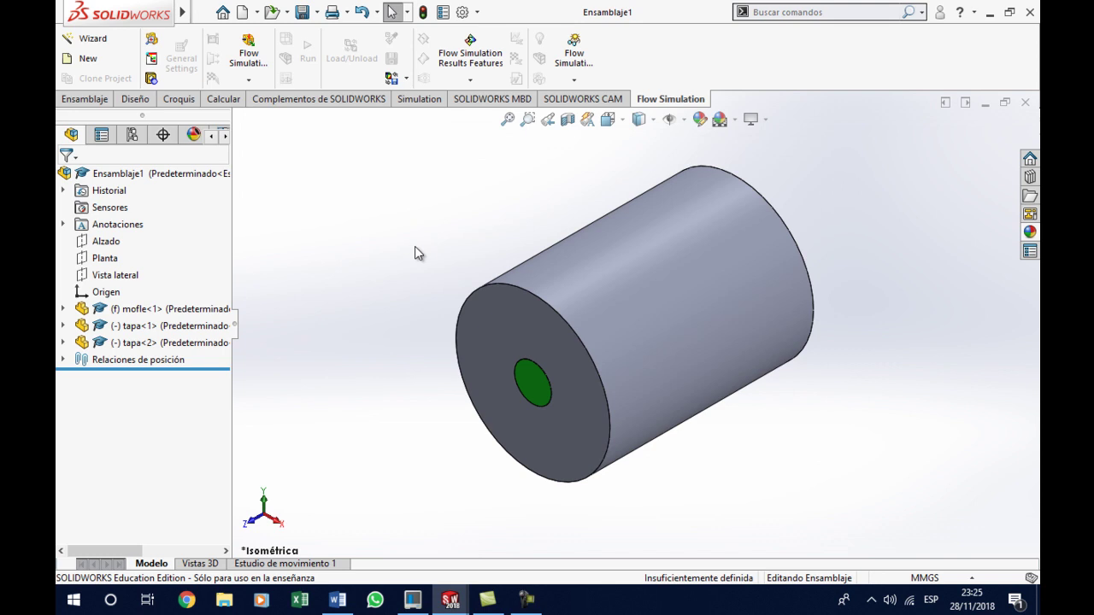
Start a Flow Simulation project named mofle using the SI (m-kg-s) unit system
click(71, 38)
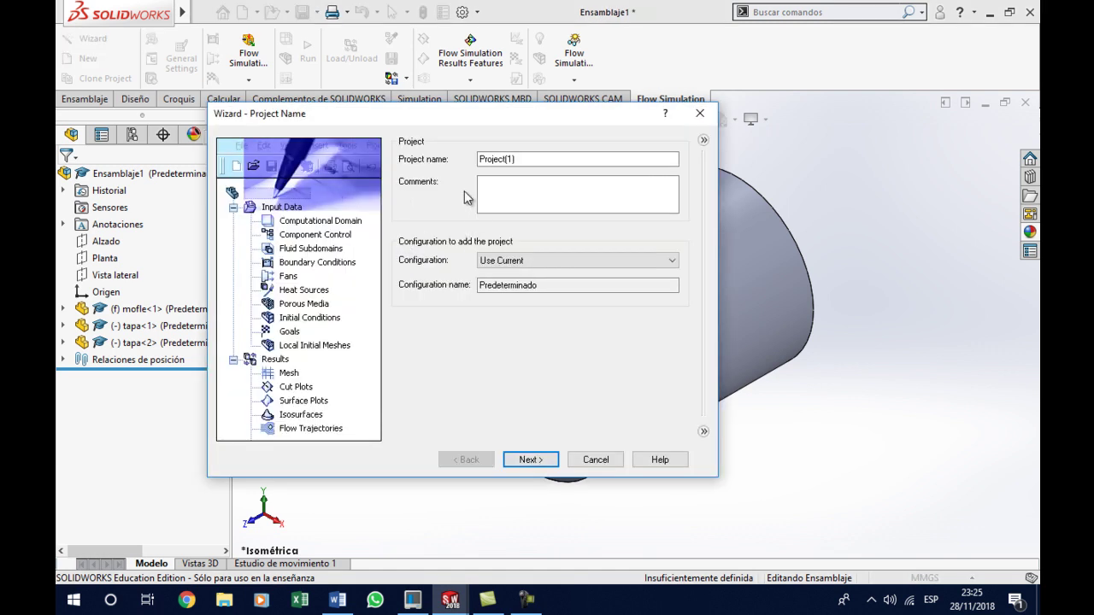
click(530, 163)
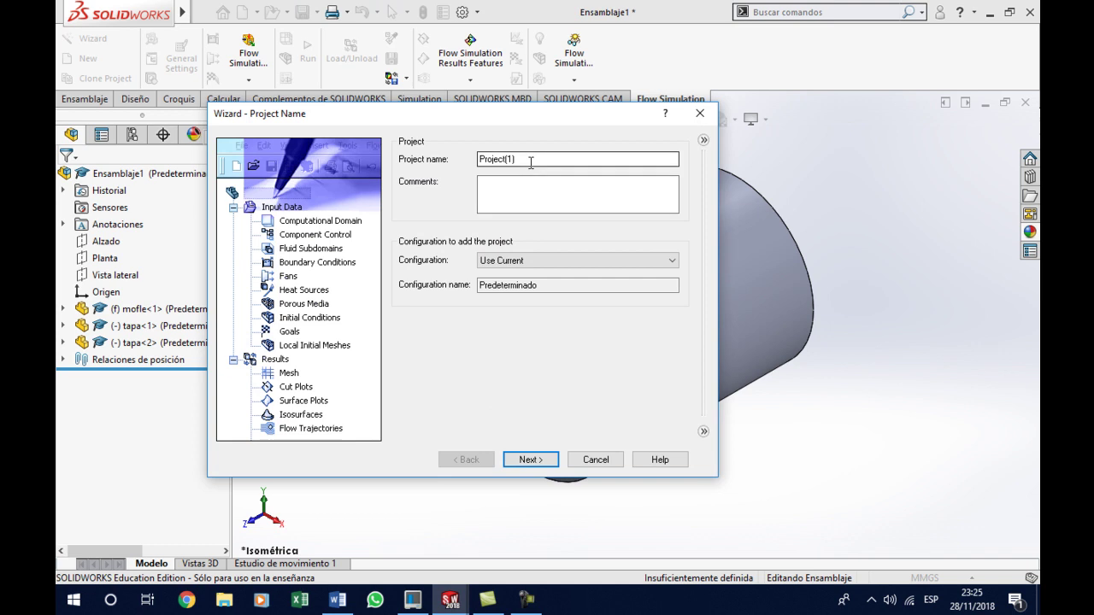
drag(532, 160, 457, 166)
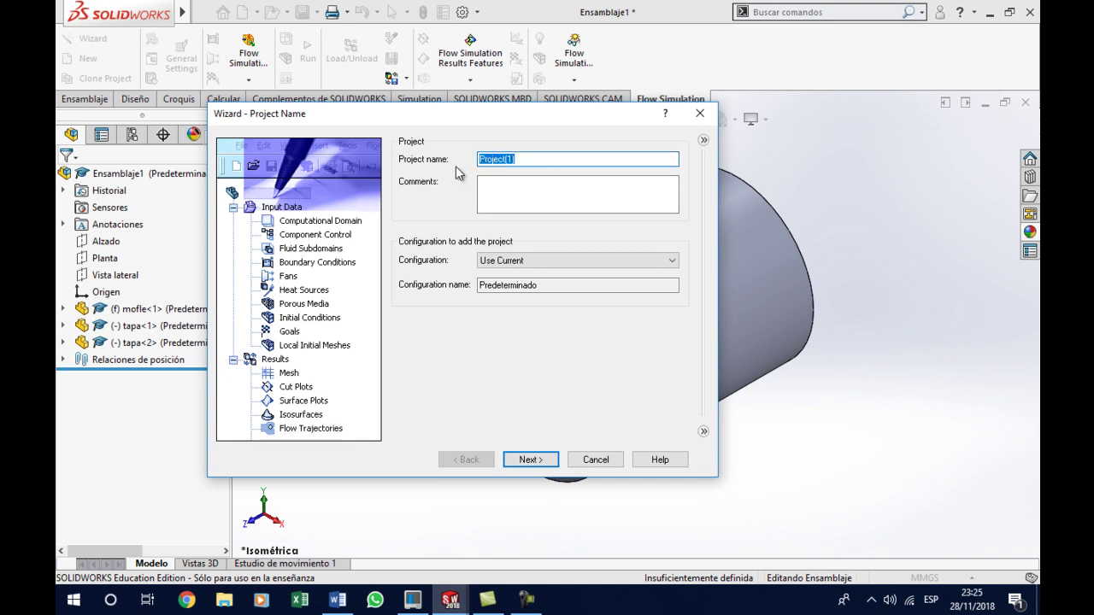
text(mofle)
click(478, 205)
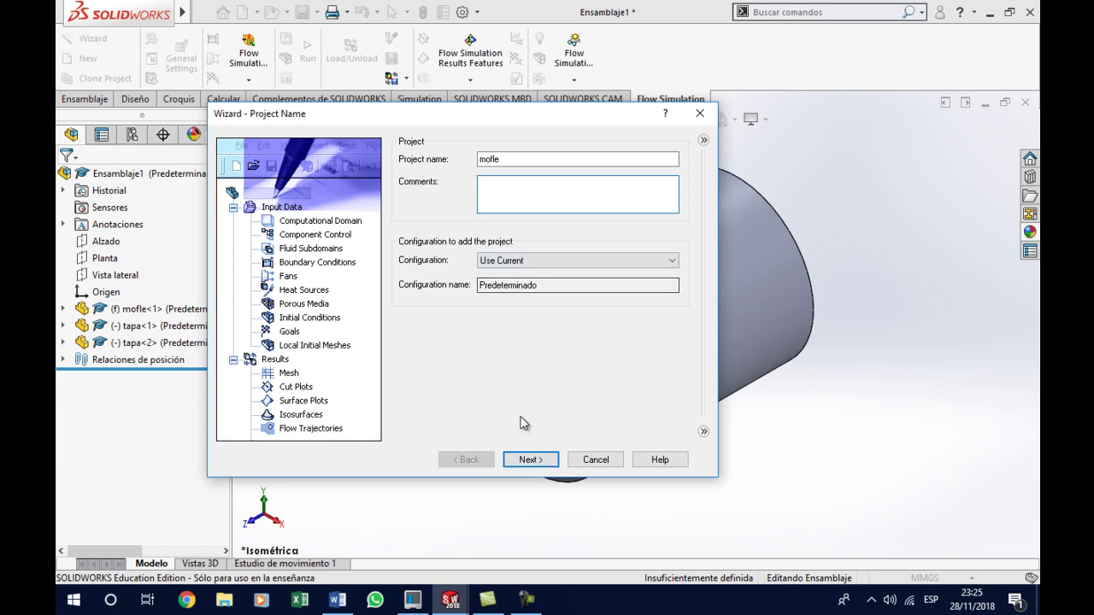
click(536, 463)
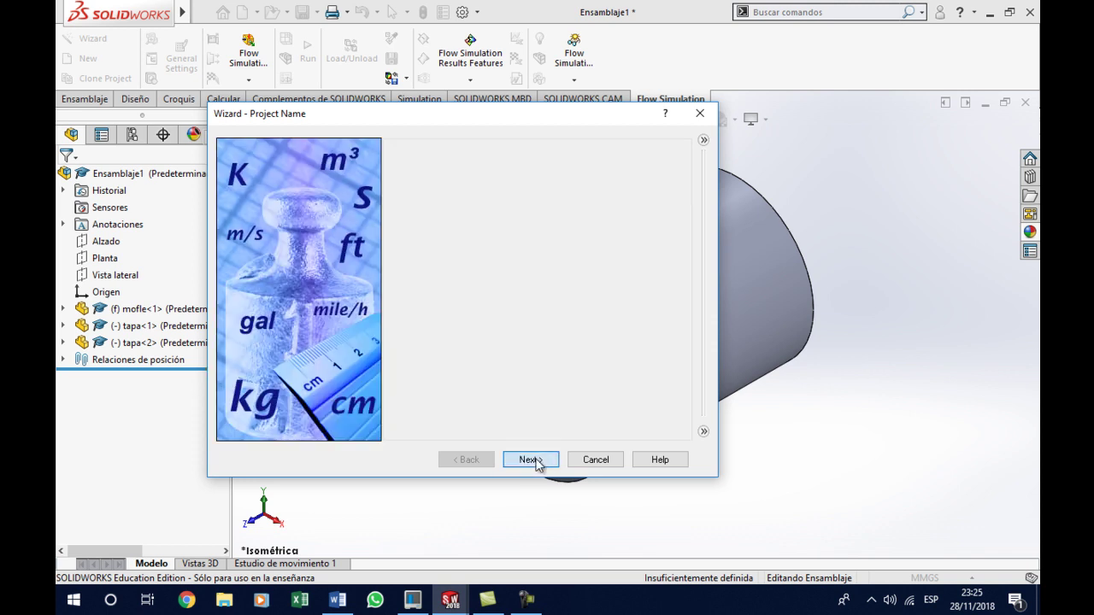
click(456, 231)
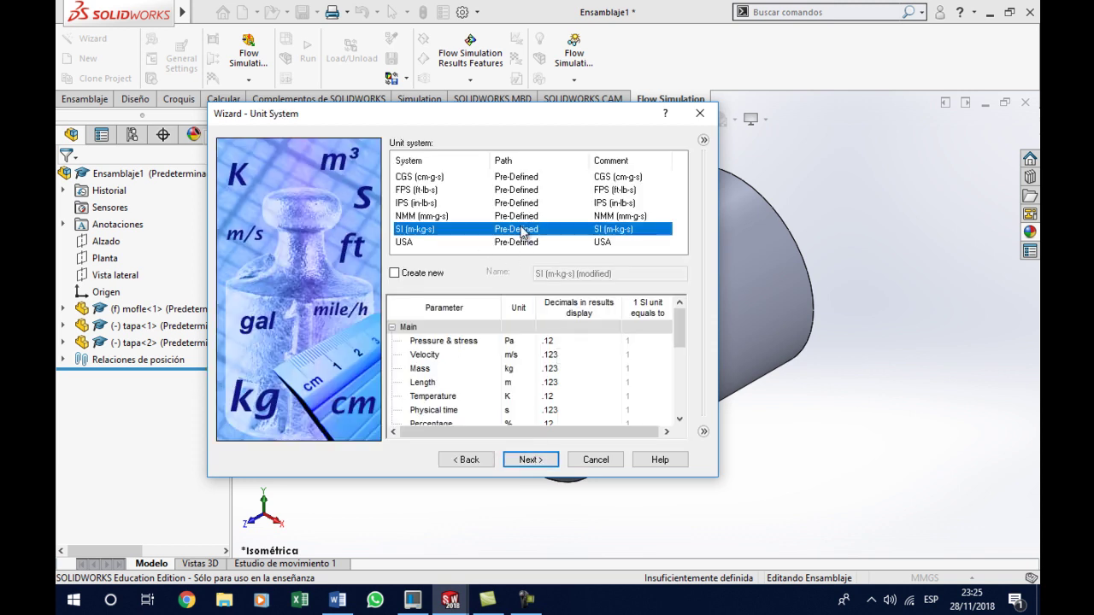
click(528, 463)
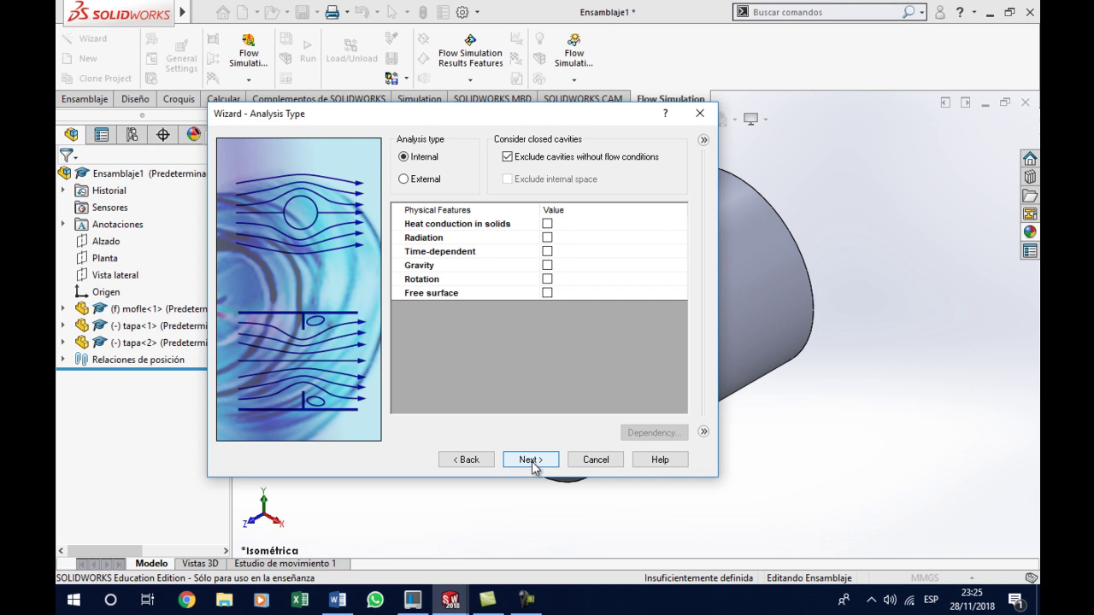
Keep internal analysis, add Air as the fluid, accept default wall and initial conditions, and finish
click(531, 461)
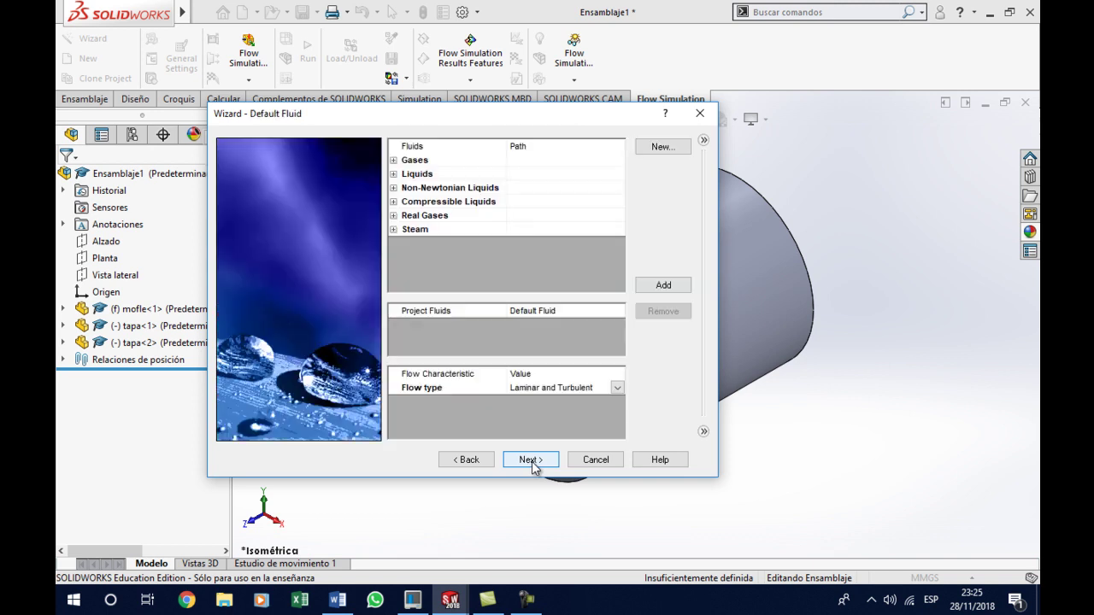
click(393, 161)
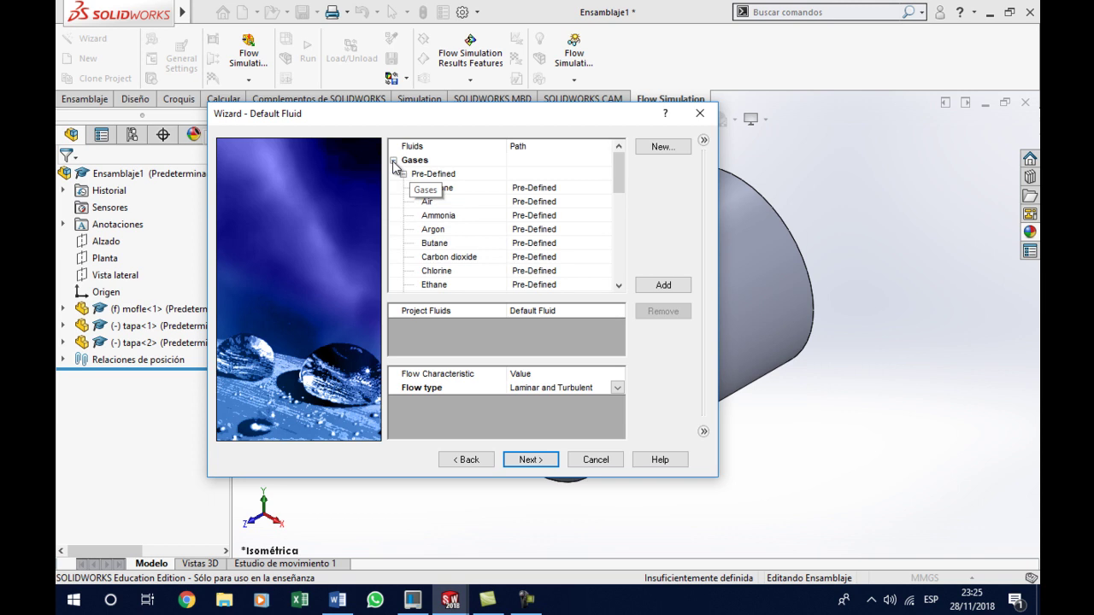
click(435, 205)
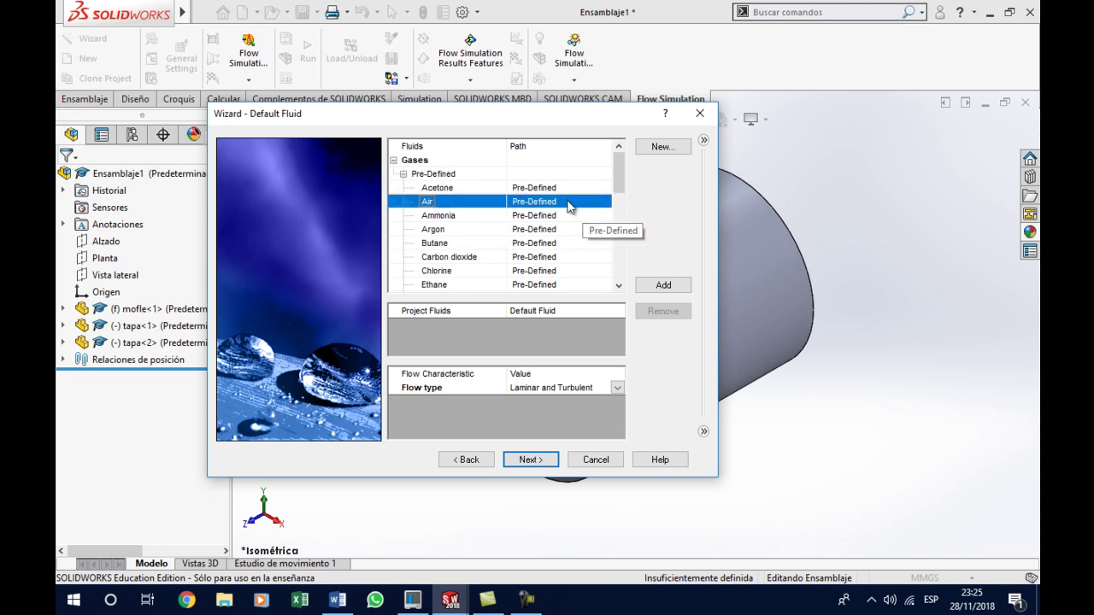
click(663, 285)
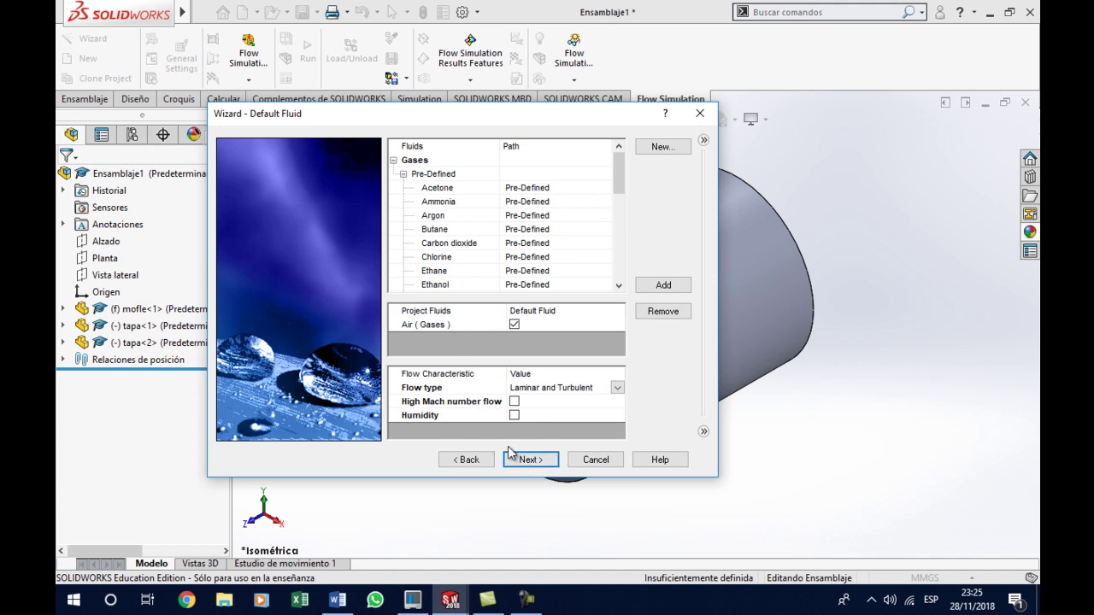
click(529, 462)
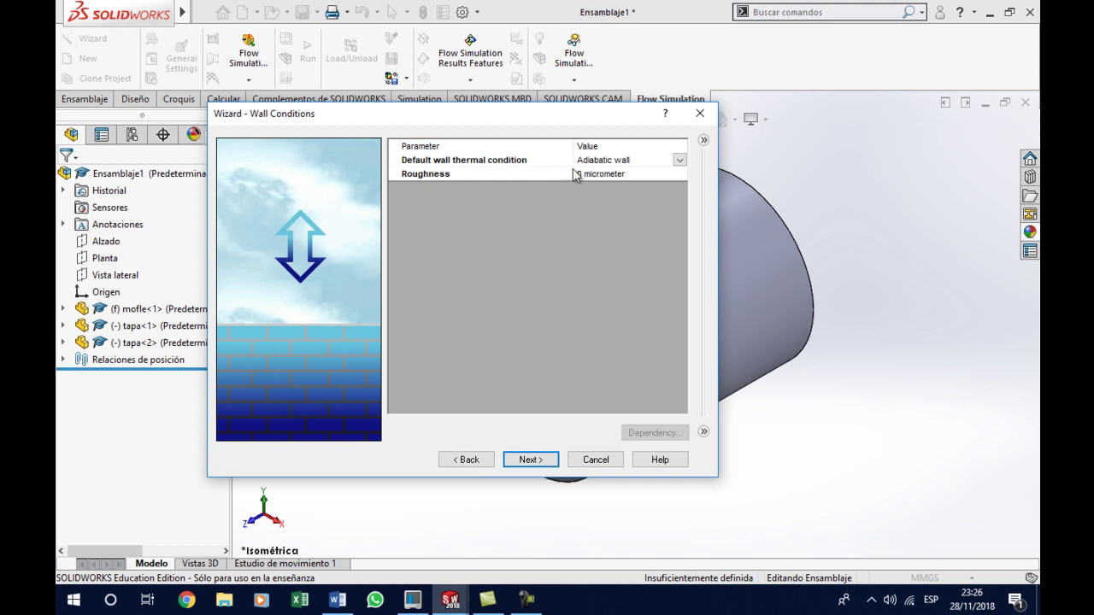
click(535, 462)
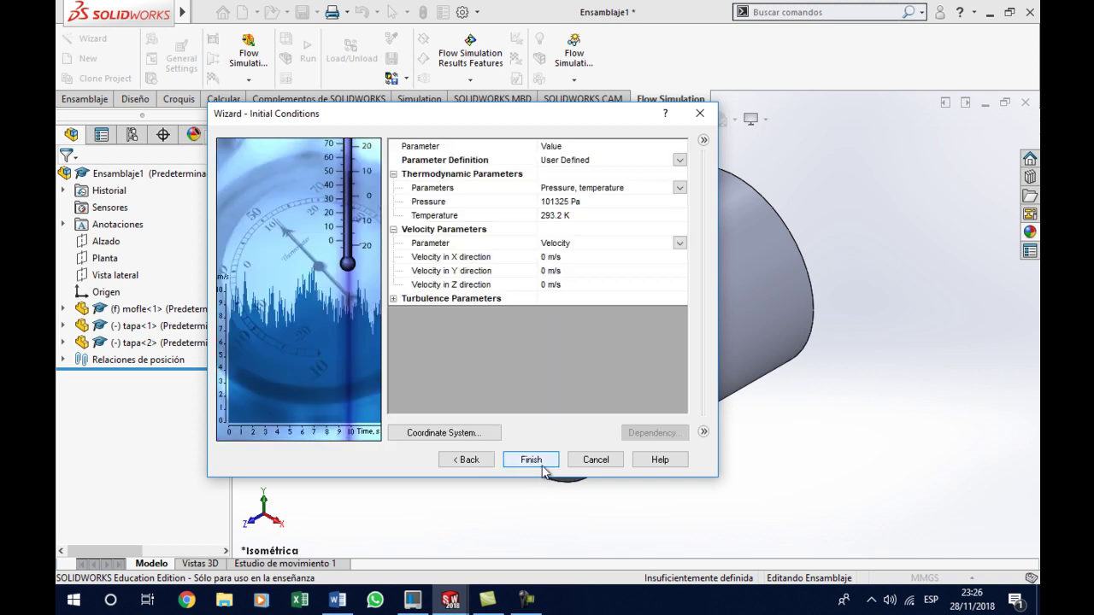
click(531, 460)
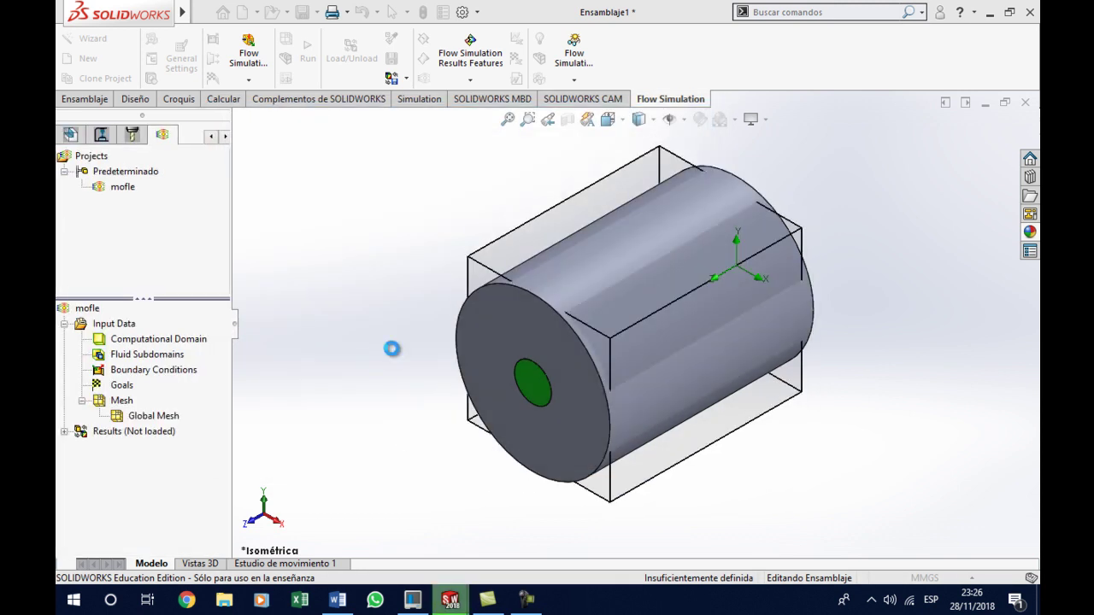
Display the computational domain and orbit to inspect the box around the muffler
click(198, 341)
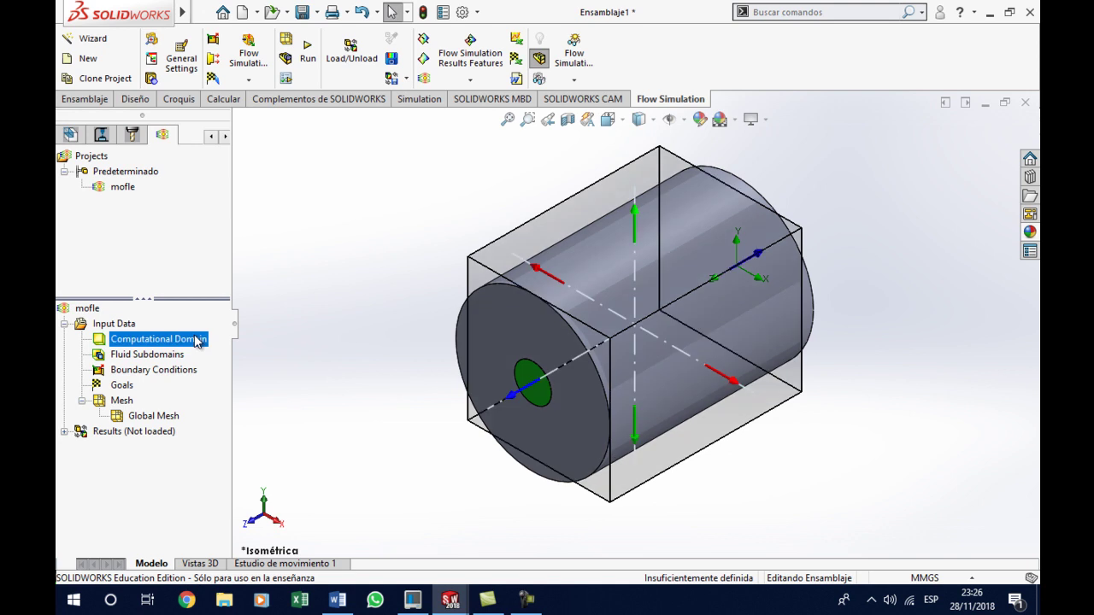
mouse_move(408, 393)
middle_down()
mouse_move(428, 359)
mouse_move(364, 382)
mouse_move(397, 404)
mouse_move(374, 381)
mouse_move(361, 386)
middle_up()
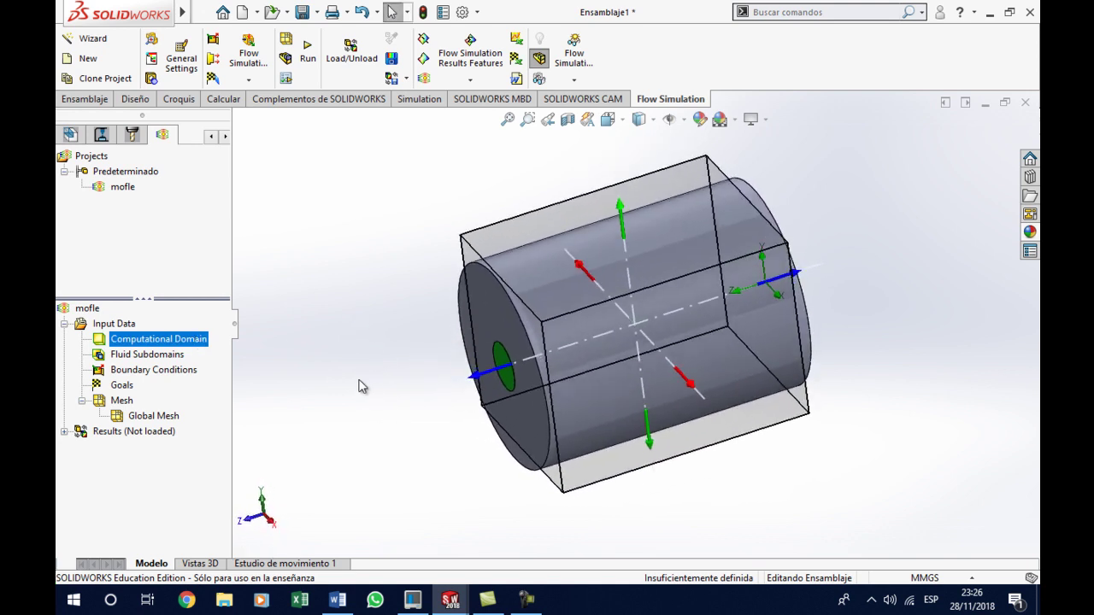
key(Escape)
Add an Inlet Velocity boundary condition of 5 m/s on the inner face of tapa-2
right_click(156, 378)
click(208, 385)
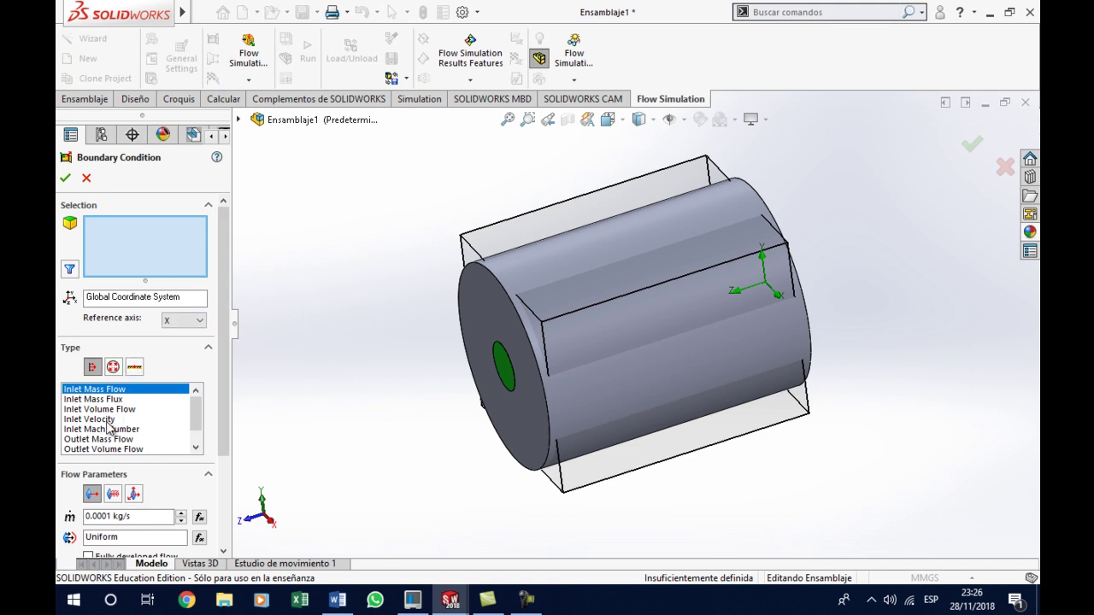
click(109, 420)
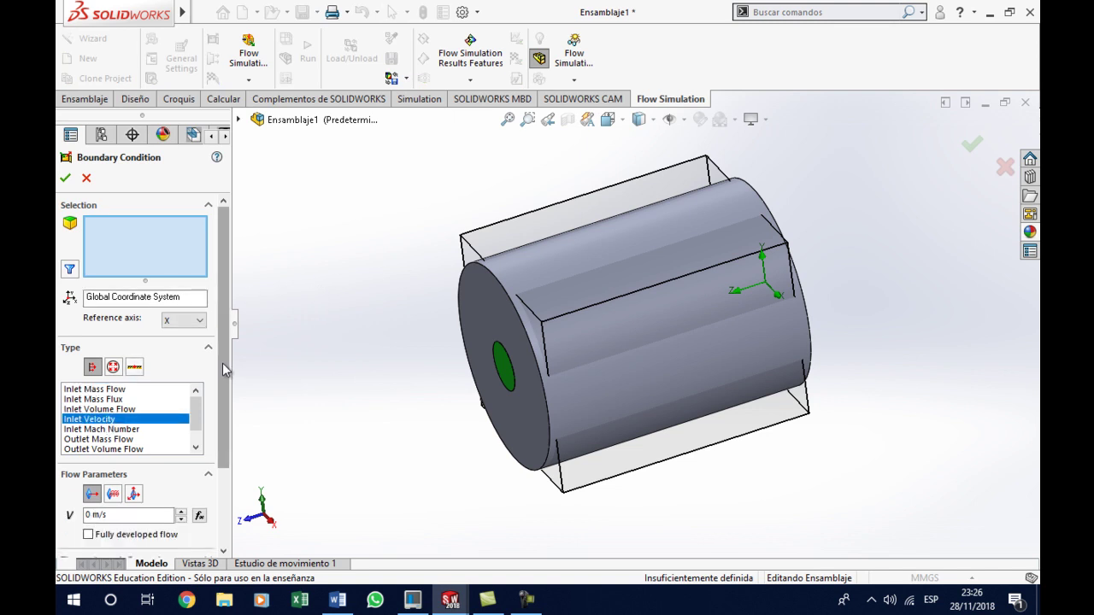
middle_drag(429, 355, 513, 363)
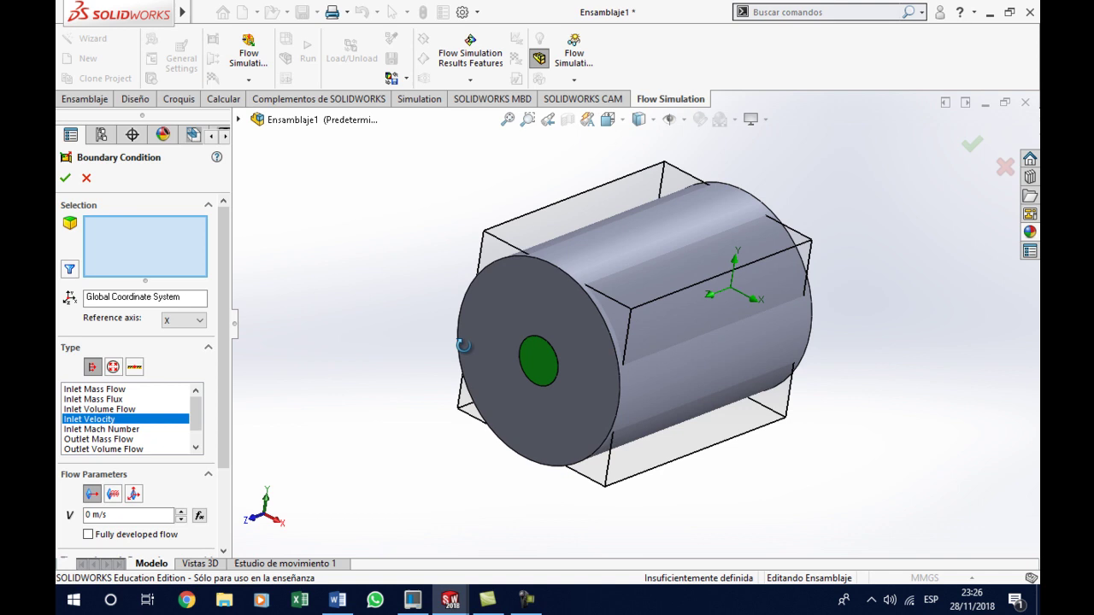
right_click(543, 367)
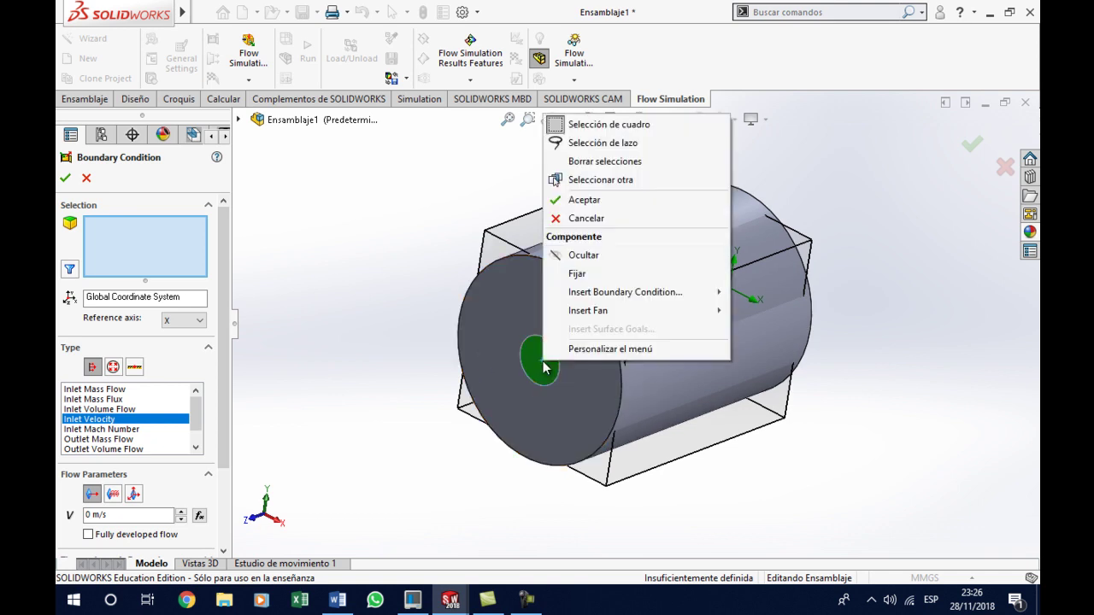
click(598, 179)
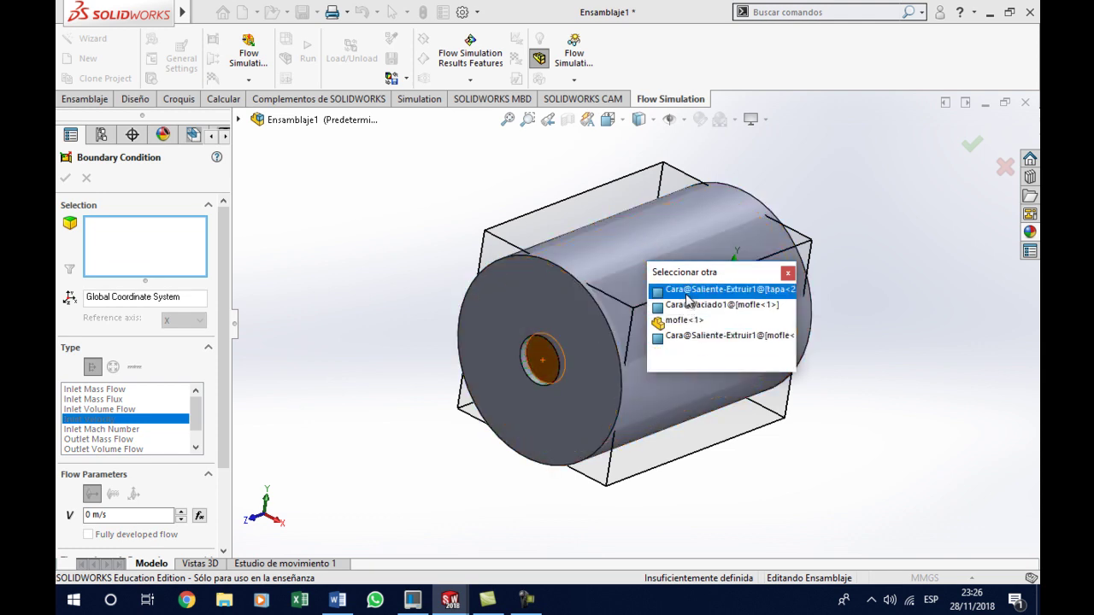
click(688, 294)
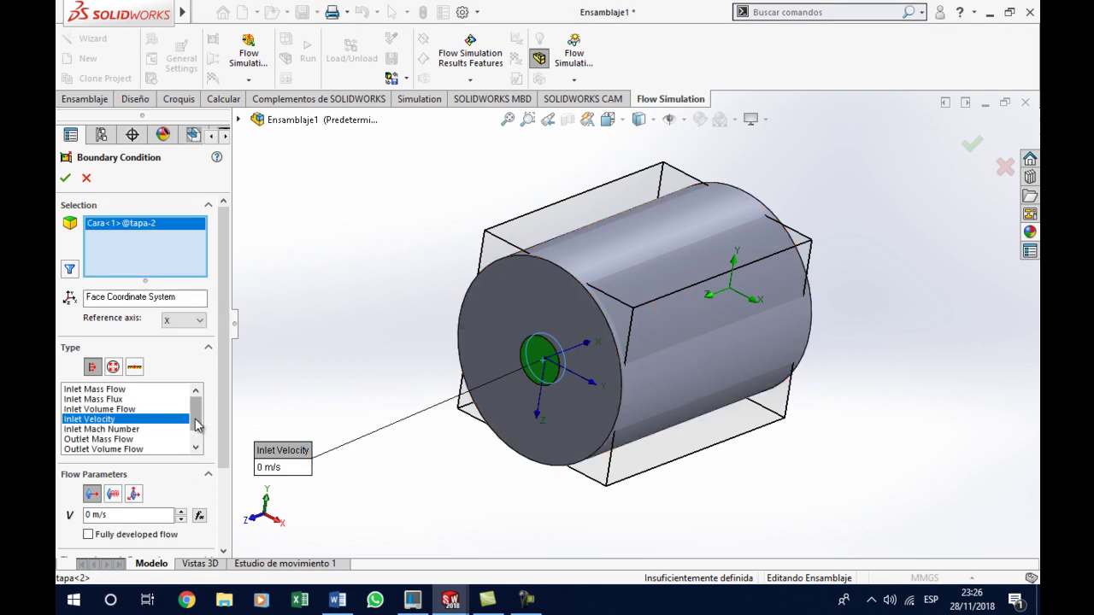
scroll(213, 389, down, 2)
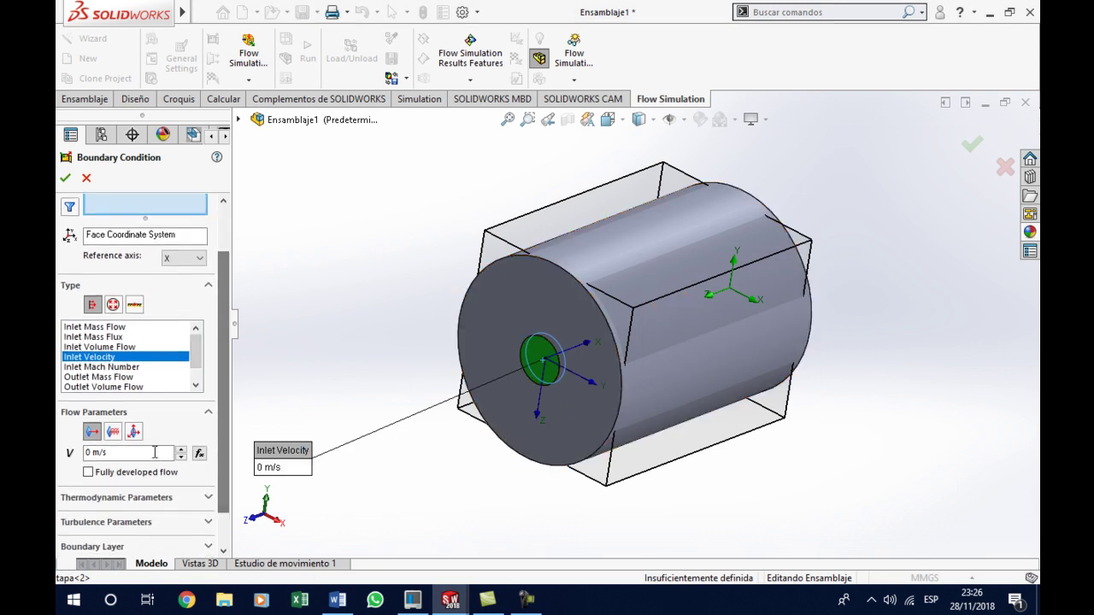
double_click(85, 452)
text(5)
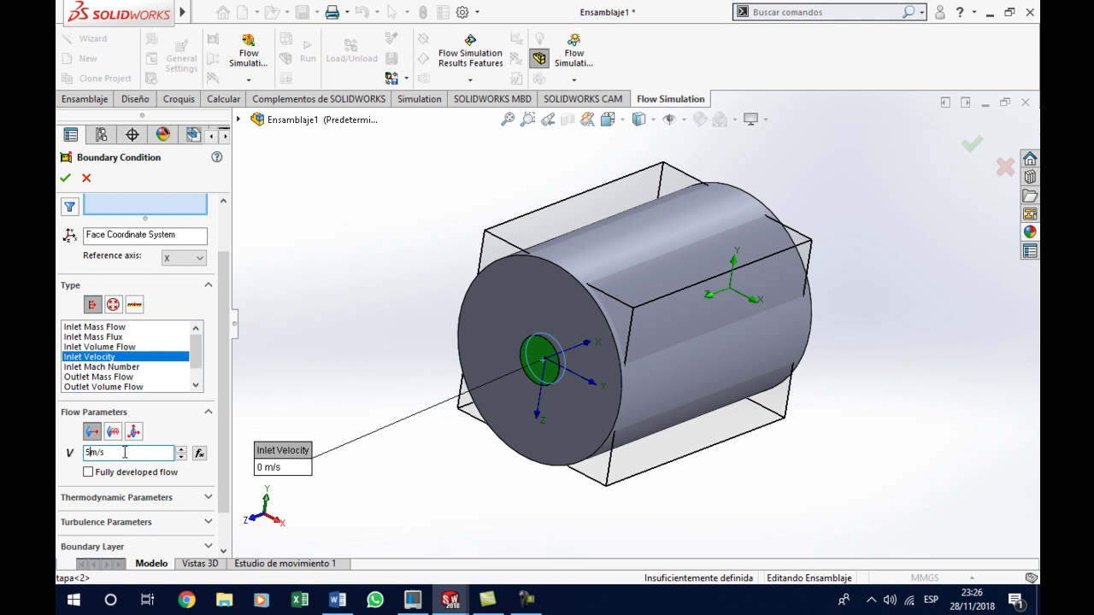
key(Return)
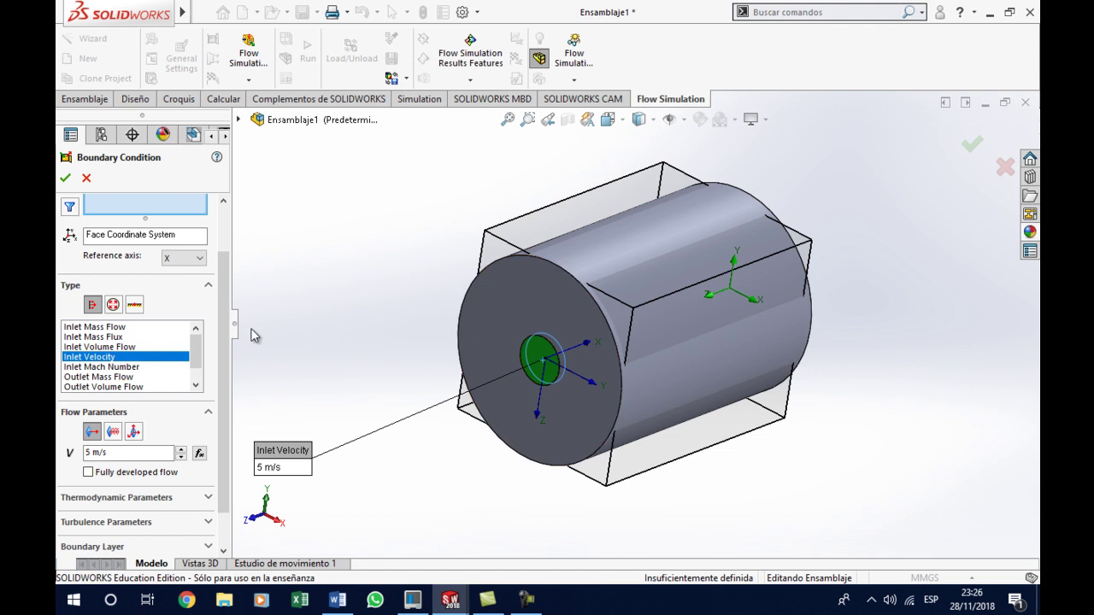
click(65, 177)
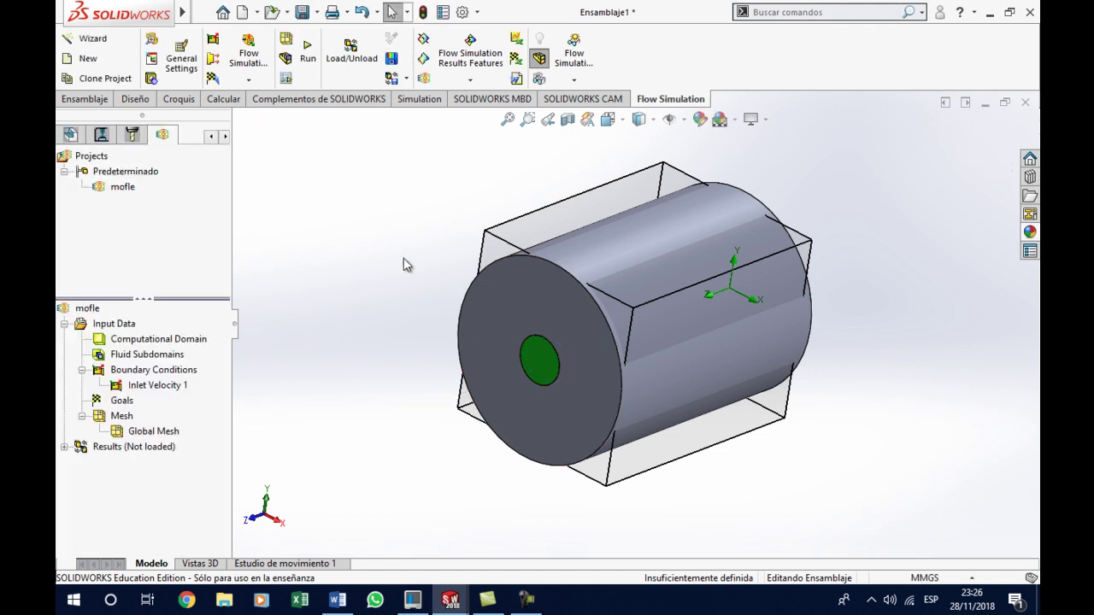
Add a Static Pressure boundary condition (101325 Pa, 293.2 K) on tapa-1's inner outlet face
right_click(175, 370)
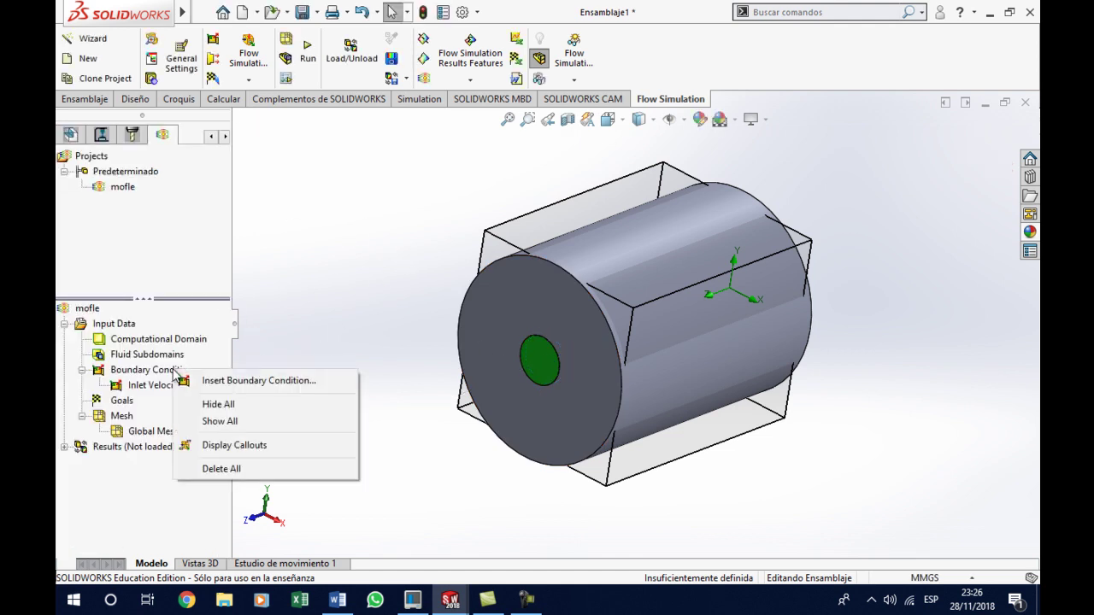
click(346, 368)
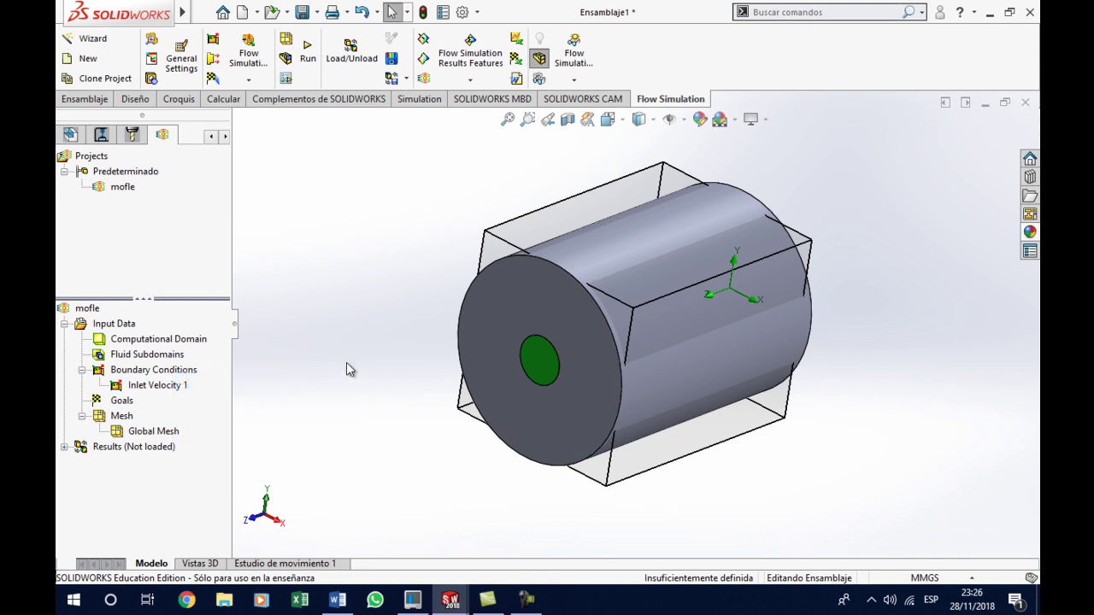
mouse_move(787, 338)
middle_down()
mouse_move(727, 353)
mouse_move(701, 382)
mouse_move(708, 402)
middle_up()
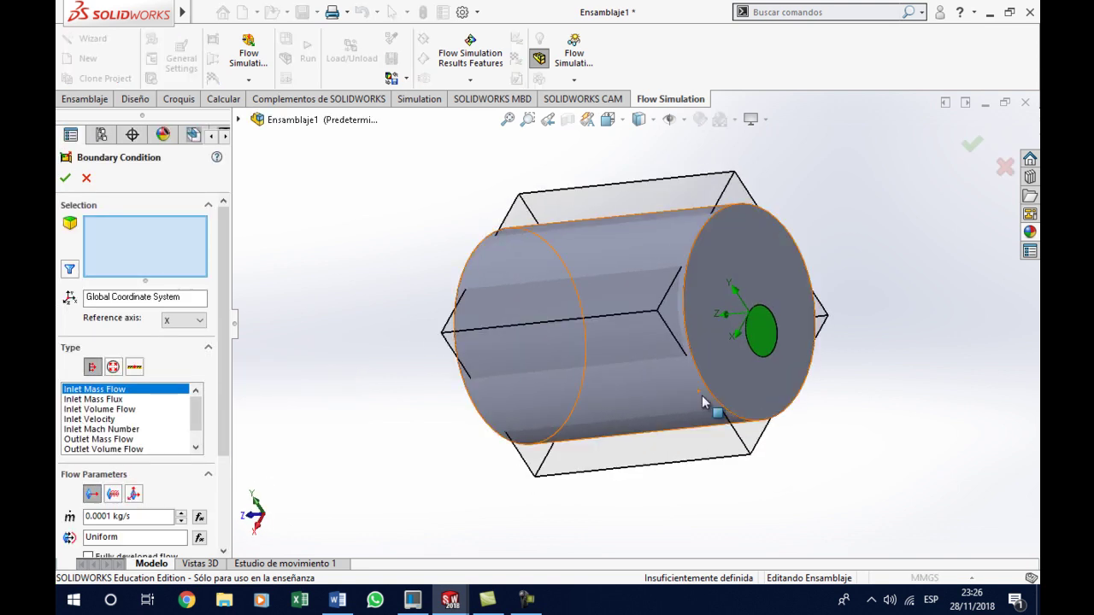
click(114, 368)
click(117, 401)
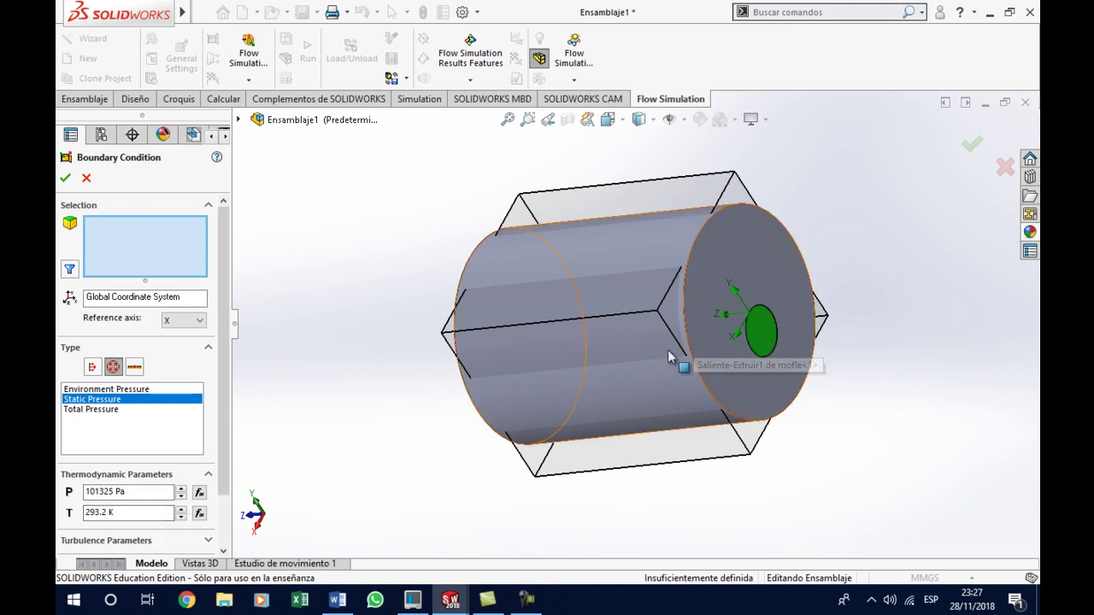
right_click(762, 340)
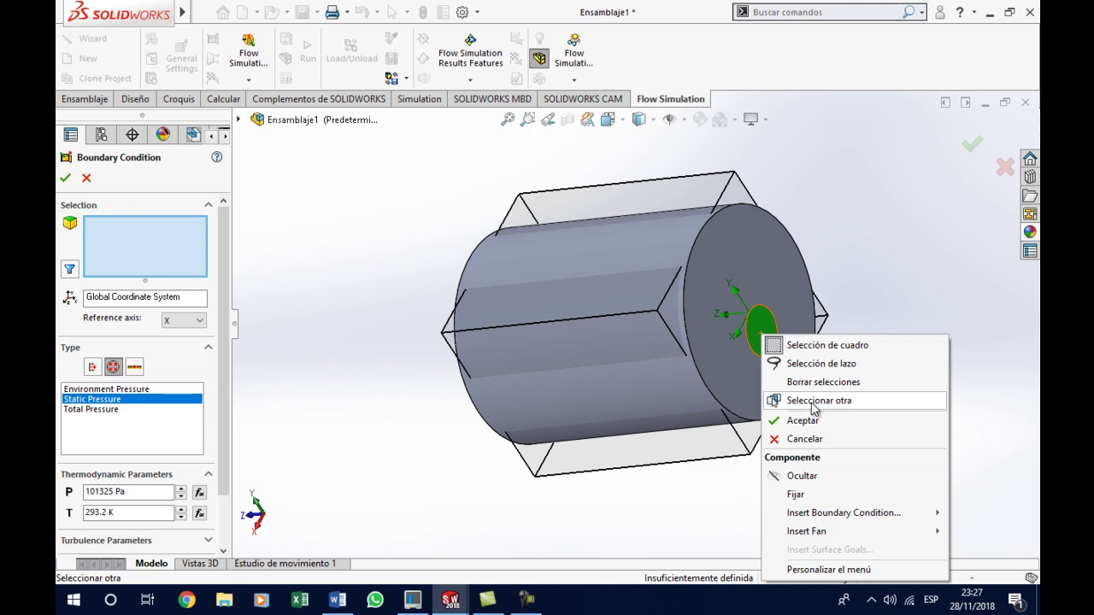
click(813, 409)
click(864, 437)
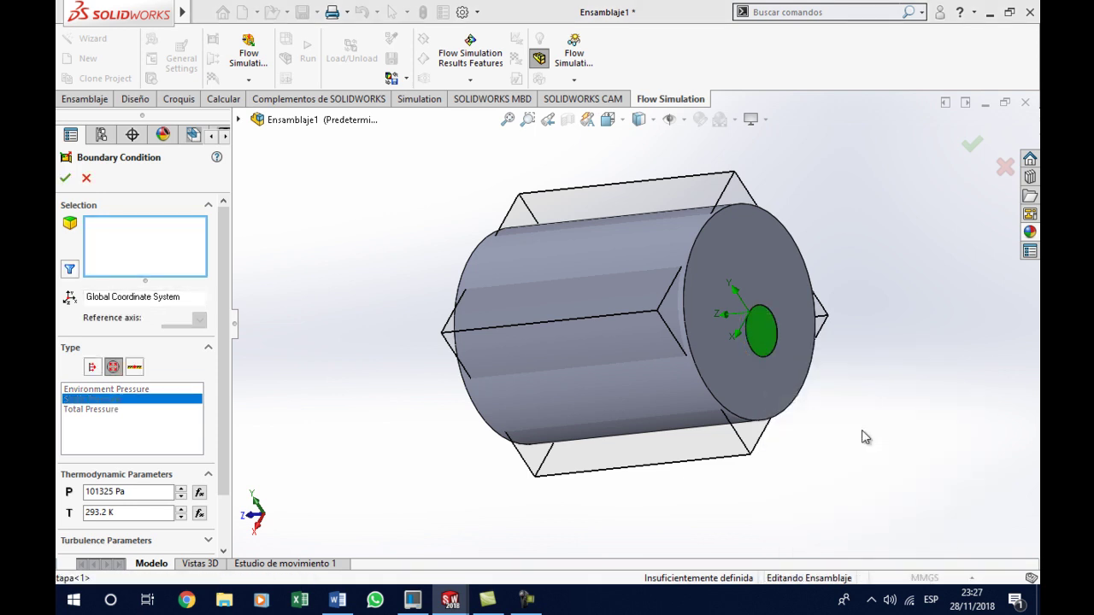
click(65, 177)
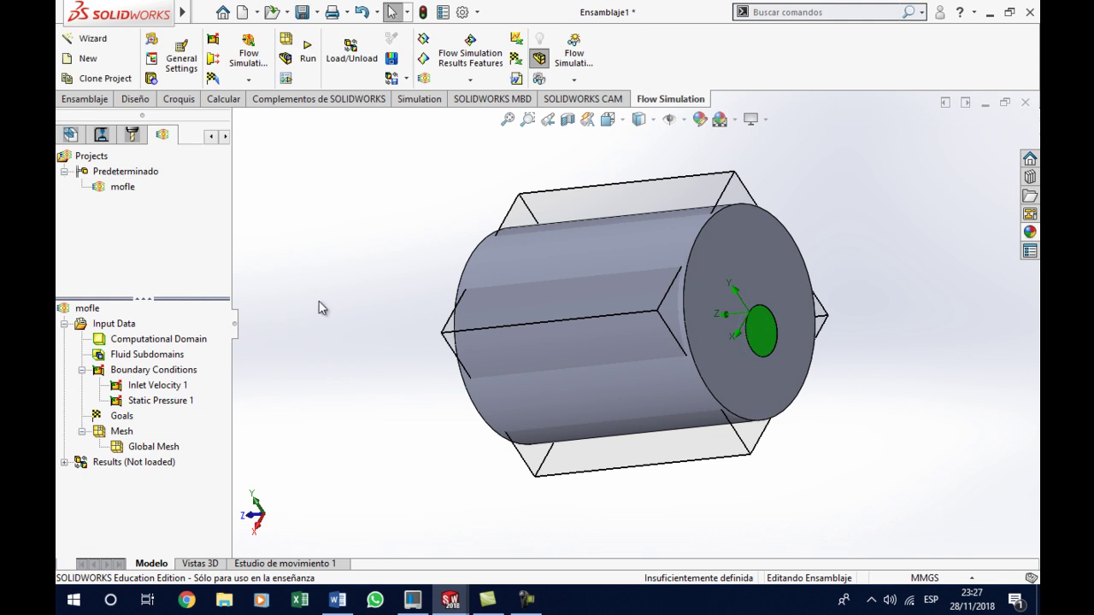
Insert global goals for average static pressure and average velocity
right_click(130, 418)
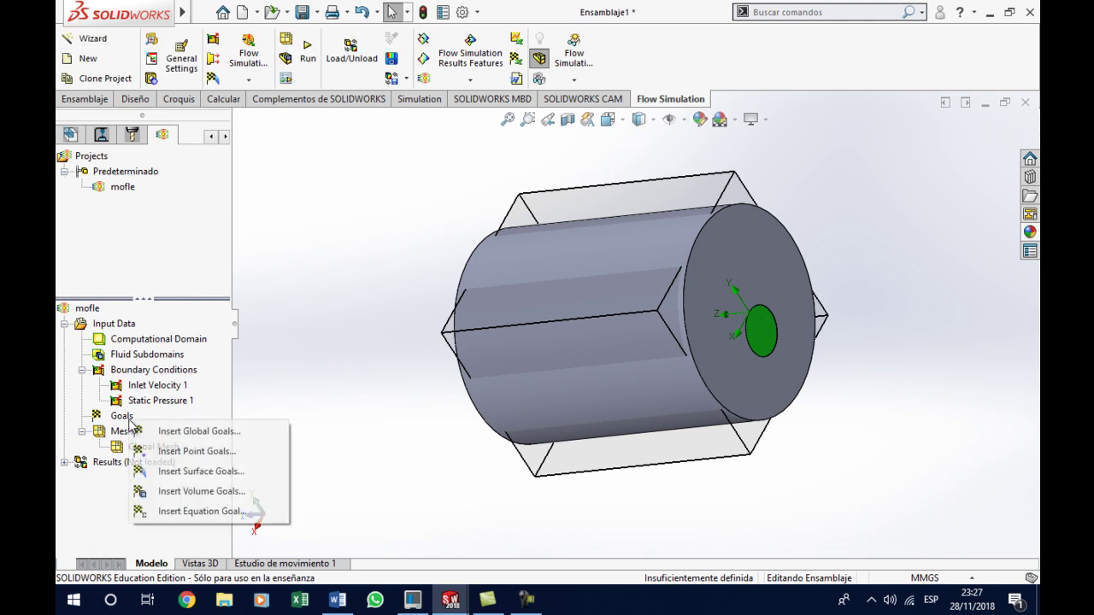
click(196, 432)
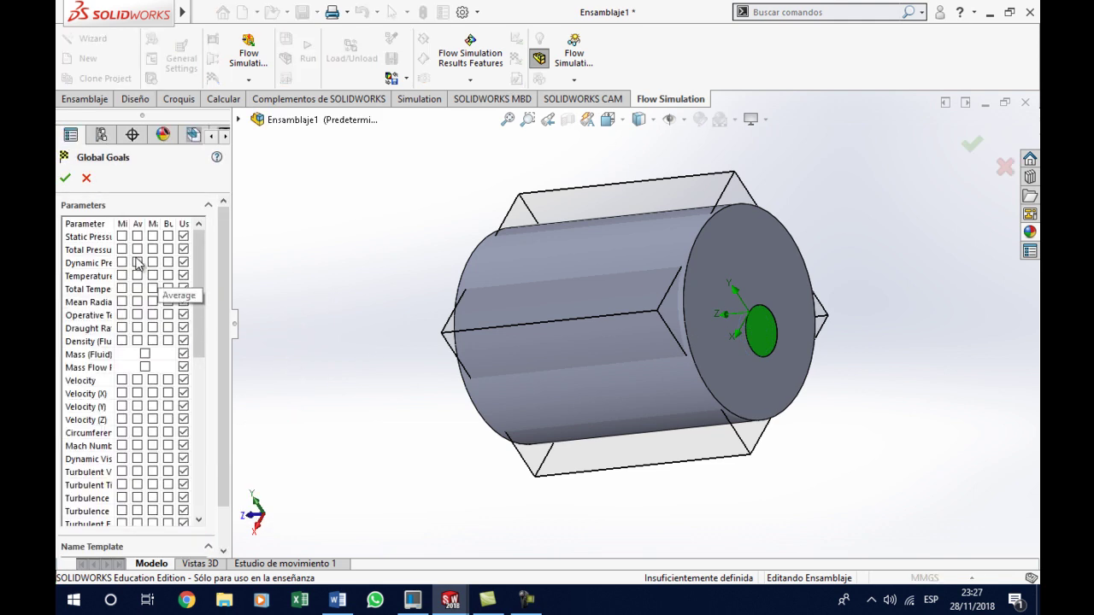
click(138, 237)
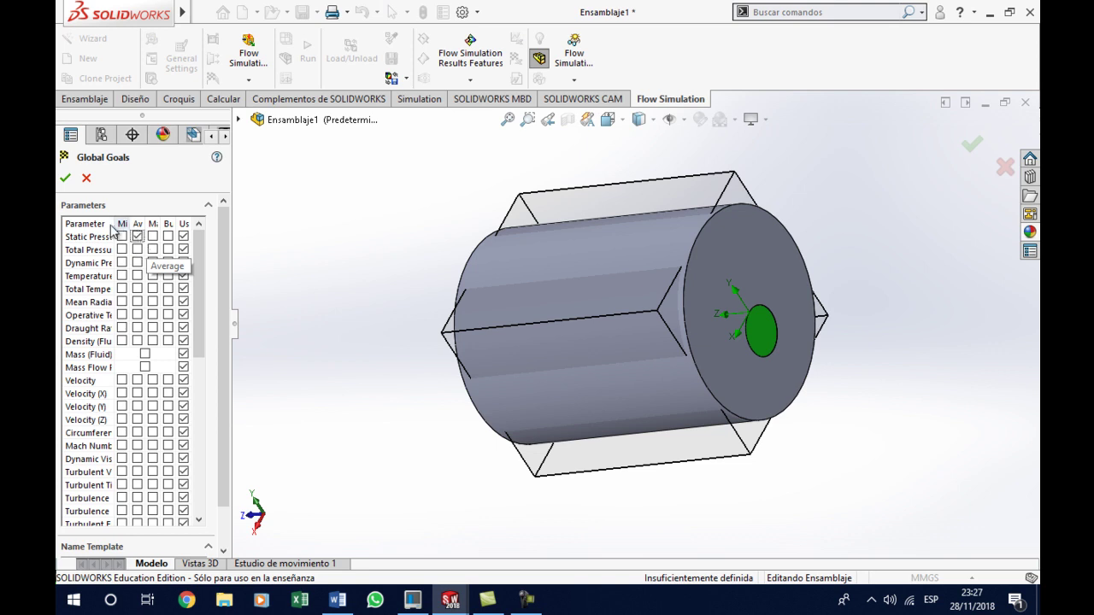
click(138, 380)
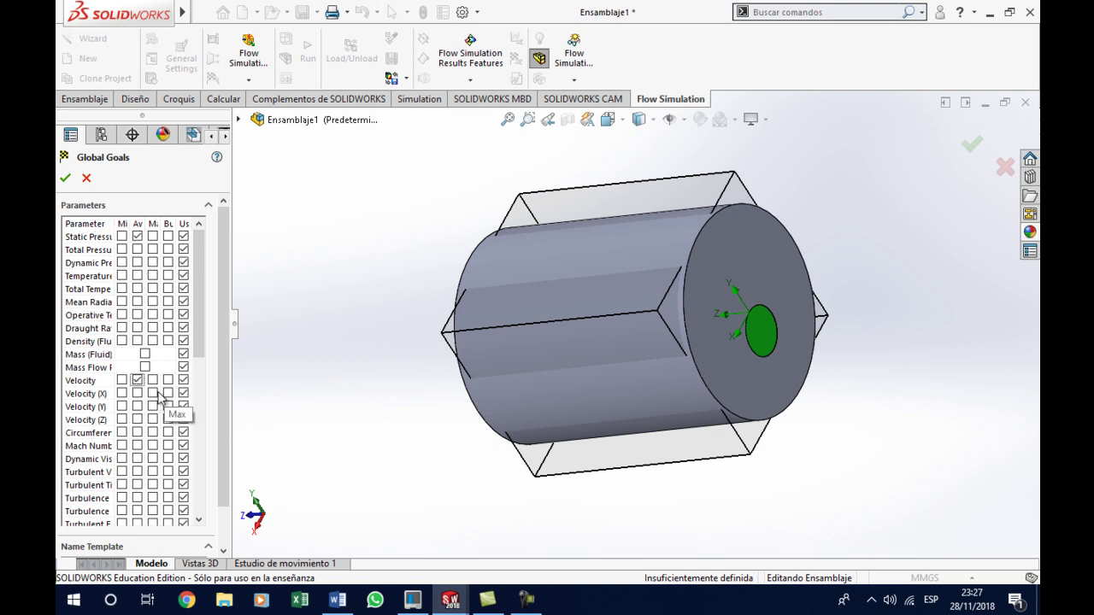
click(65, 178)
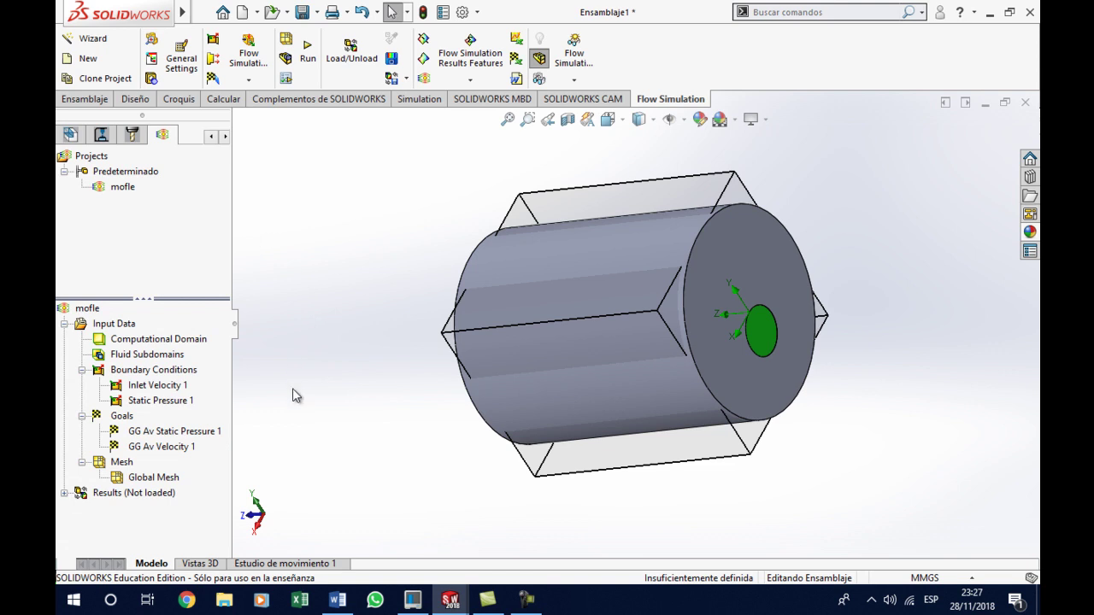
Run the flow calculation until it converges, then close the Solver window
click(307, 58)
click(687, 219)
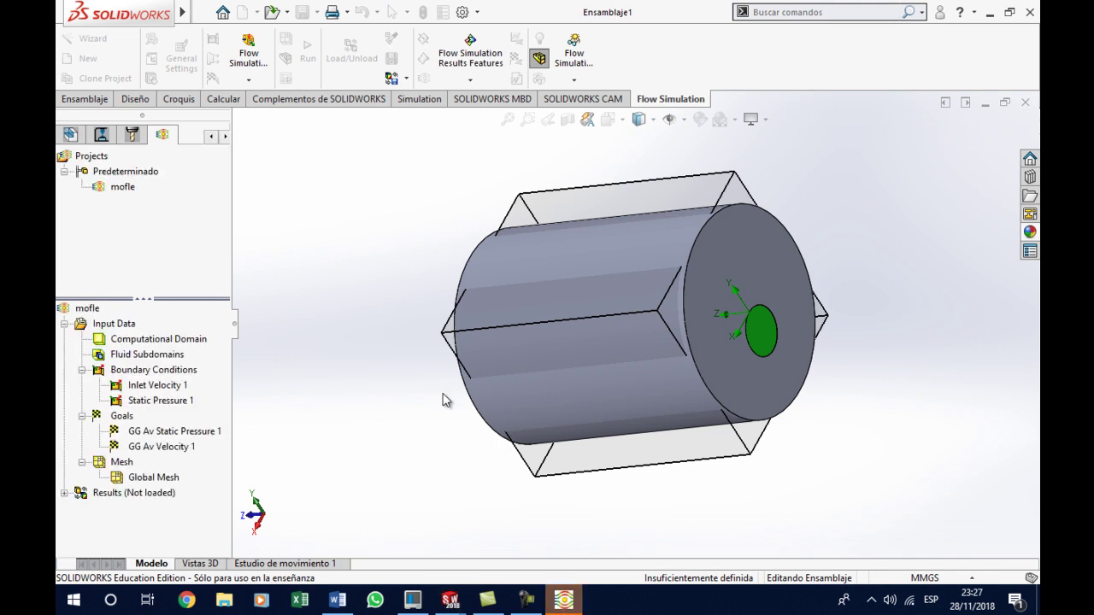
click(564, 603)
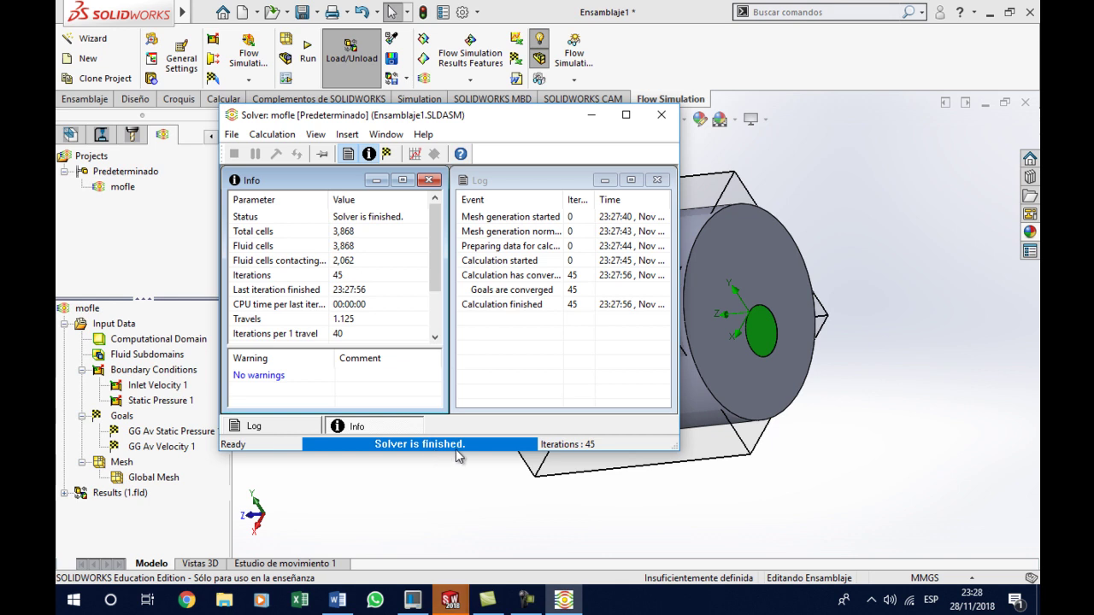
click(661, 115)
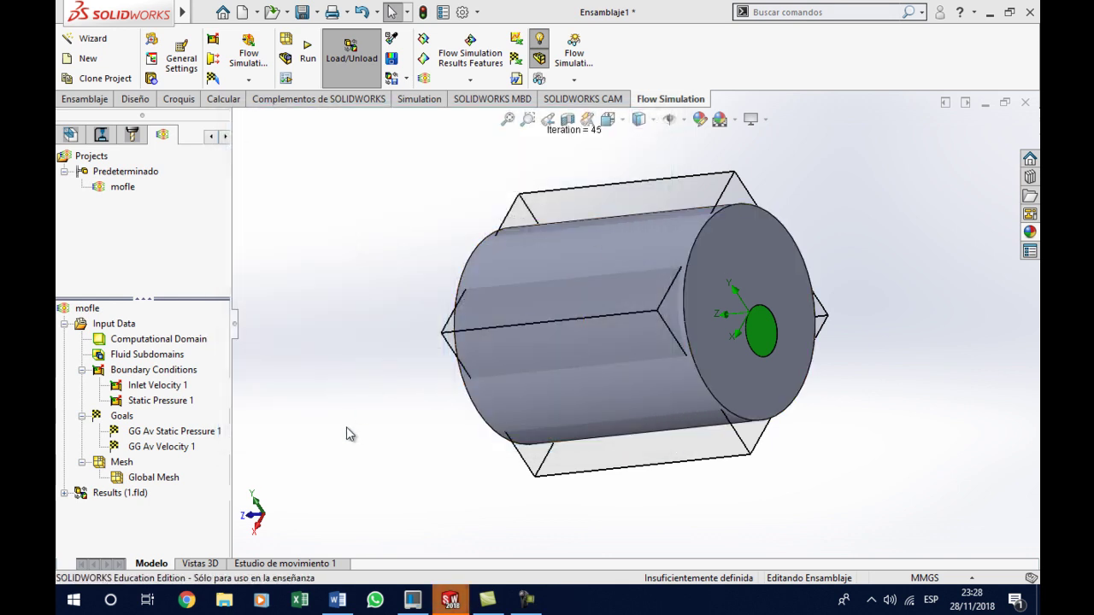
click(64, 493)
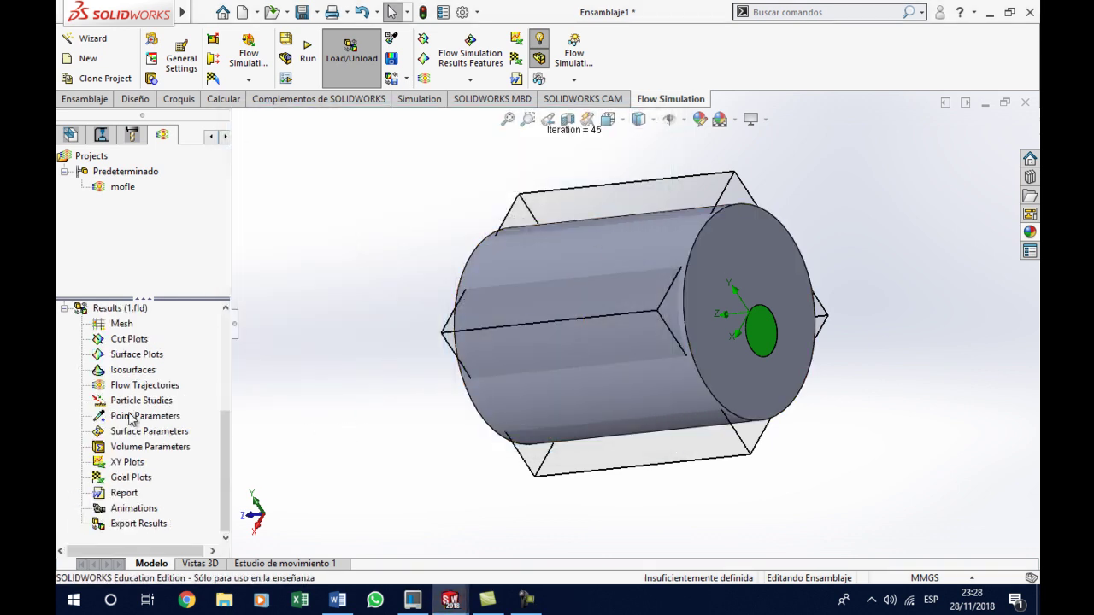
Insert Cut Plot 1 on the Vista lateral plane showing Velocity contours
right_click(141, 340)
click(183, 345)
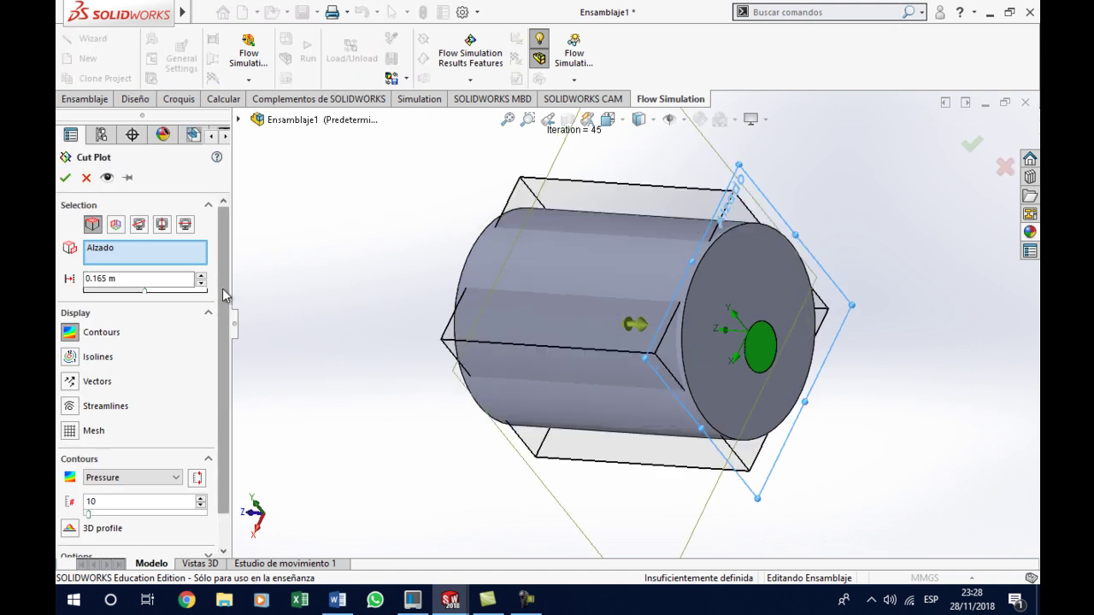
click(141, 253)
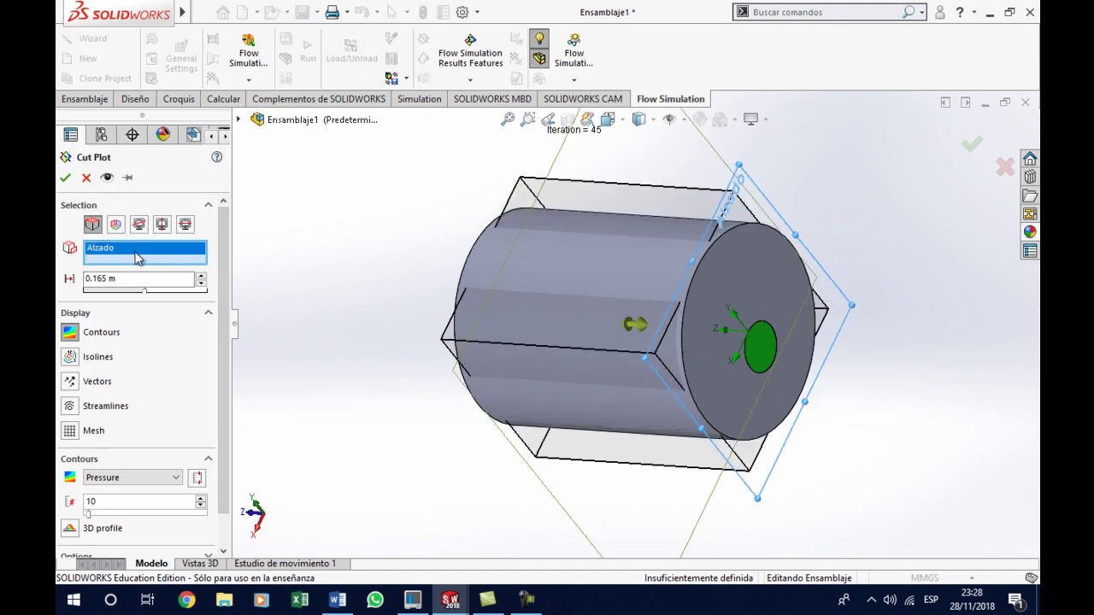
click(239, 119)
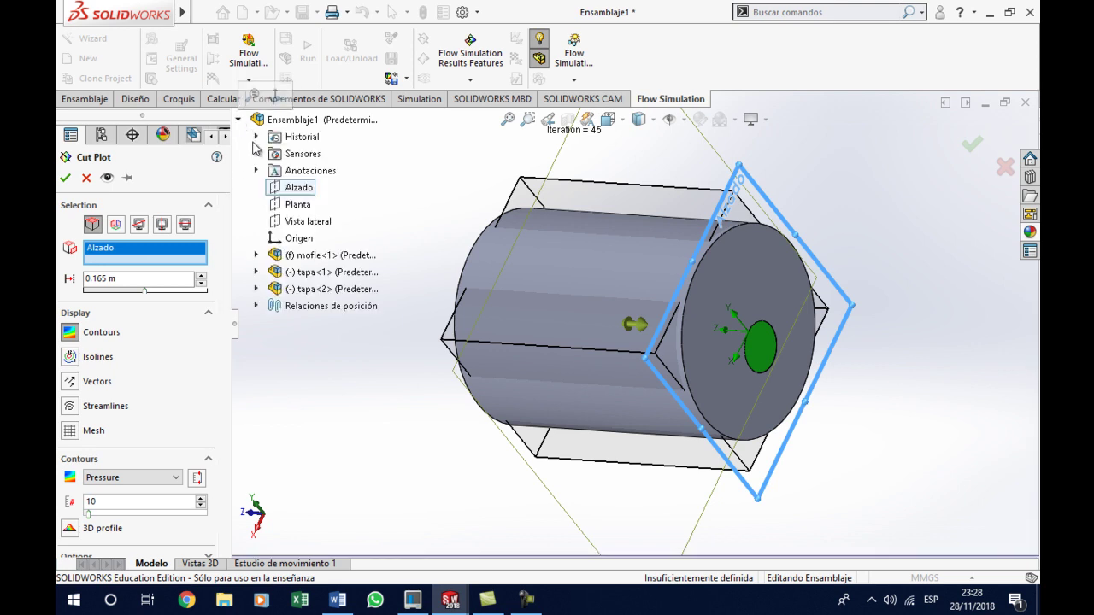
click(304, 225)
mouse_move(466, 347)
middle_down()
mouse_move(561, 285)
mouse_move(411, 282)
middle_up()
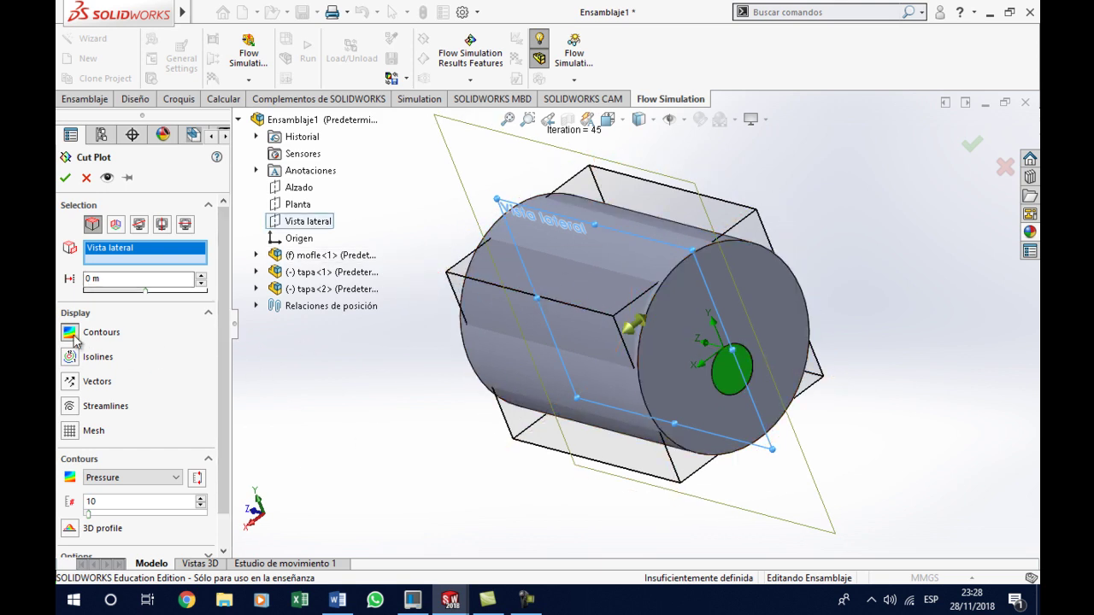
scroll(212, 370, down, 2)
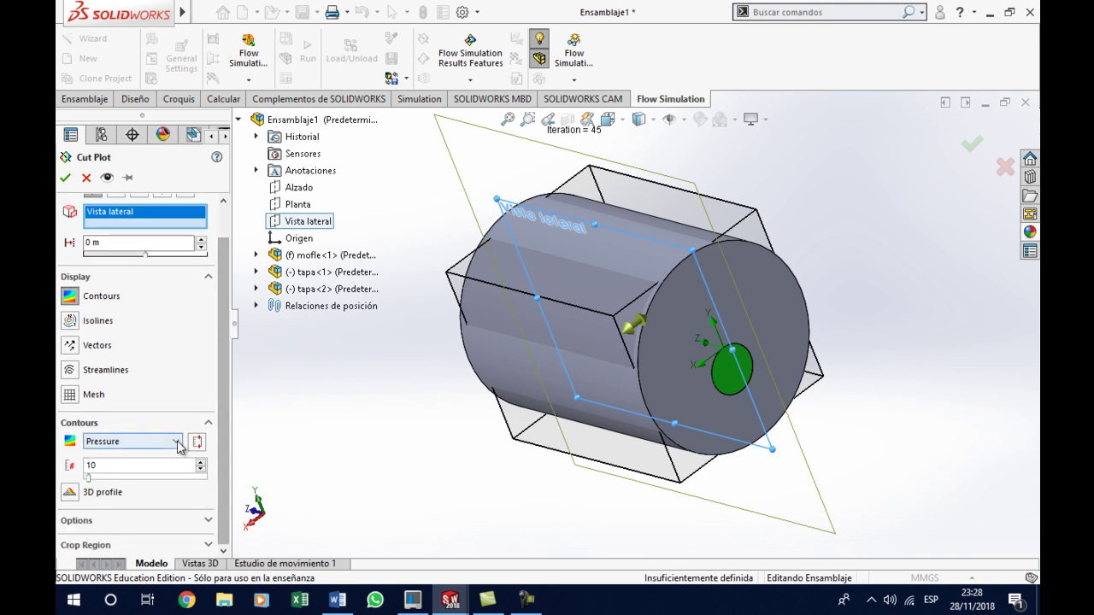
click(176, 441)
click(126, 278)
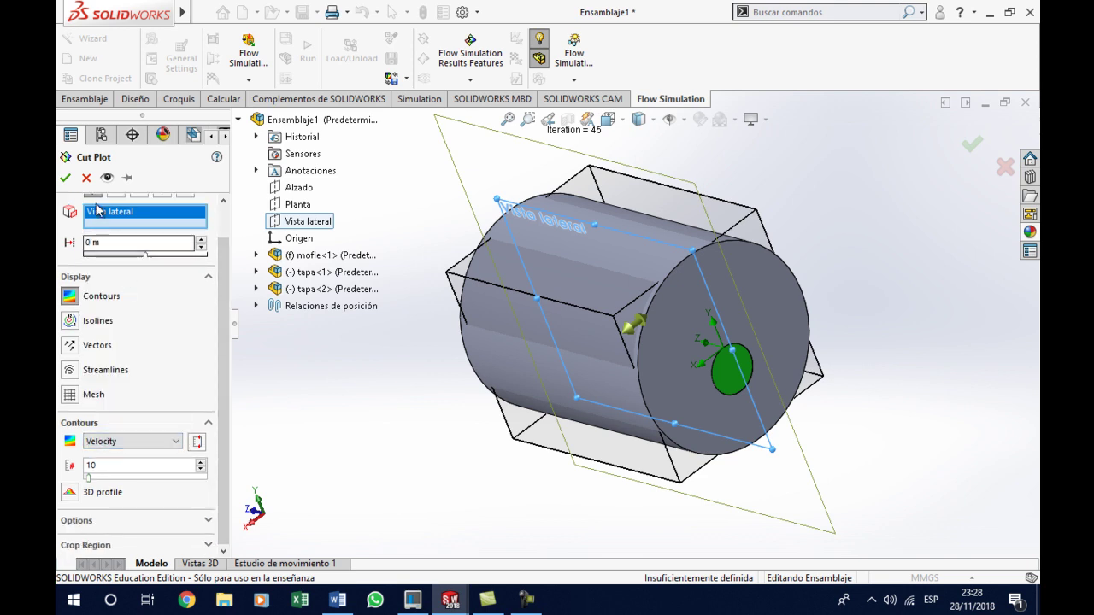
click(64, 178)
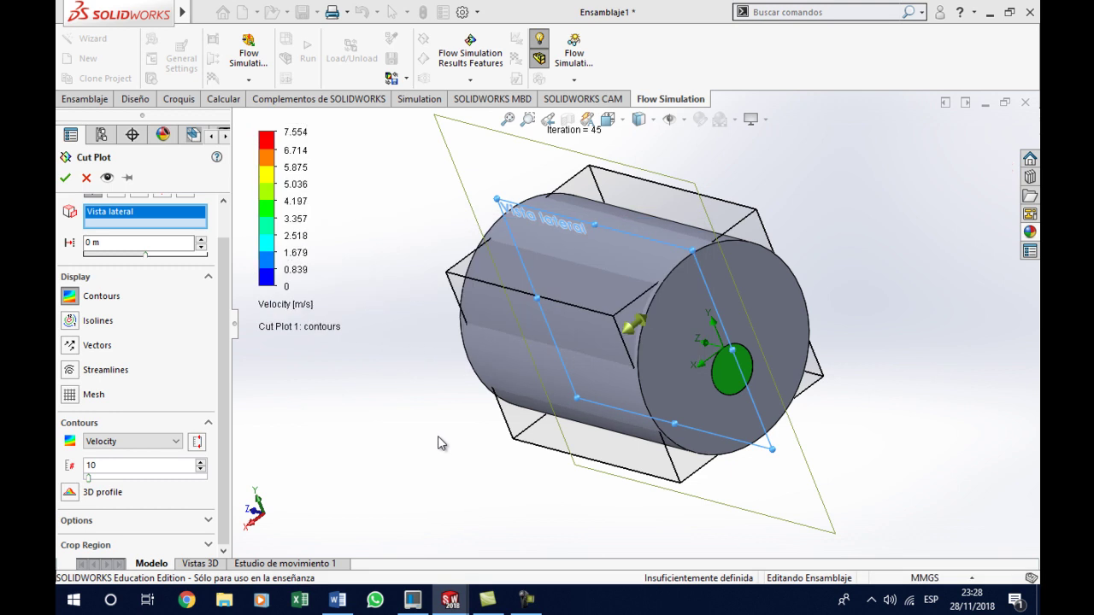
Set the model transparency to 0.93 to reveal the velocity cut plot
mouse_move(452, 392)
middle_down()
mouse_move(508, 371)
mouse_move(513, 391)
middle_up()
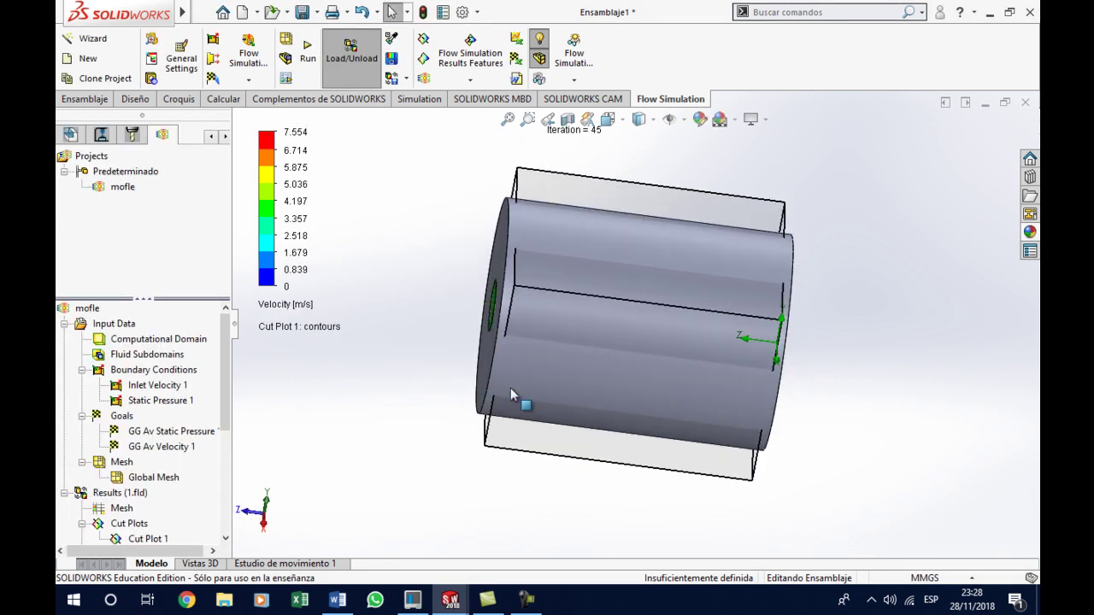
click(541, 80)
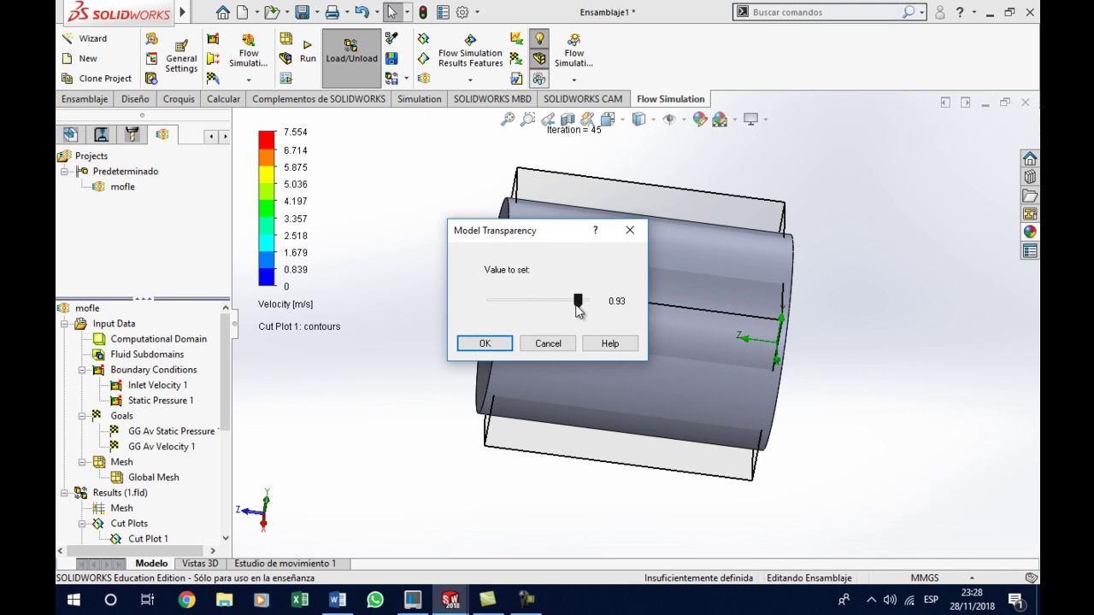
click(484, 343)
mouse_move(494, 435)
middle_down()
mouse_move(504, 380)
mouse_move(585, 348)
middle_up()
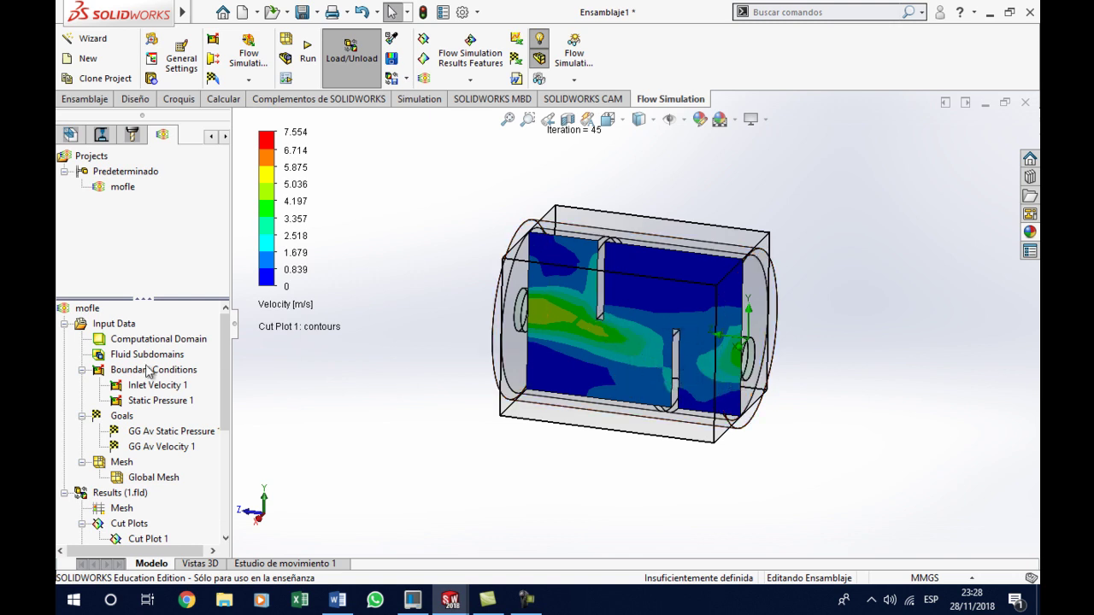
scroll(219, 423, down, 2)
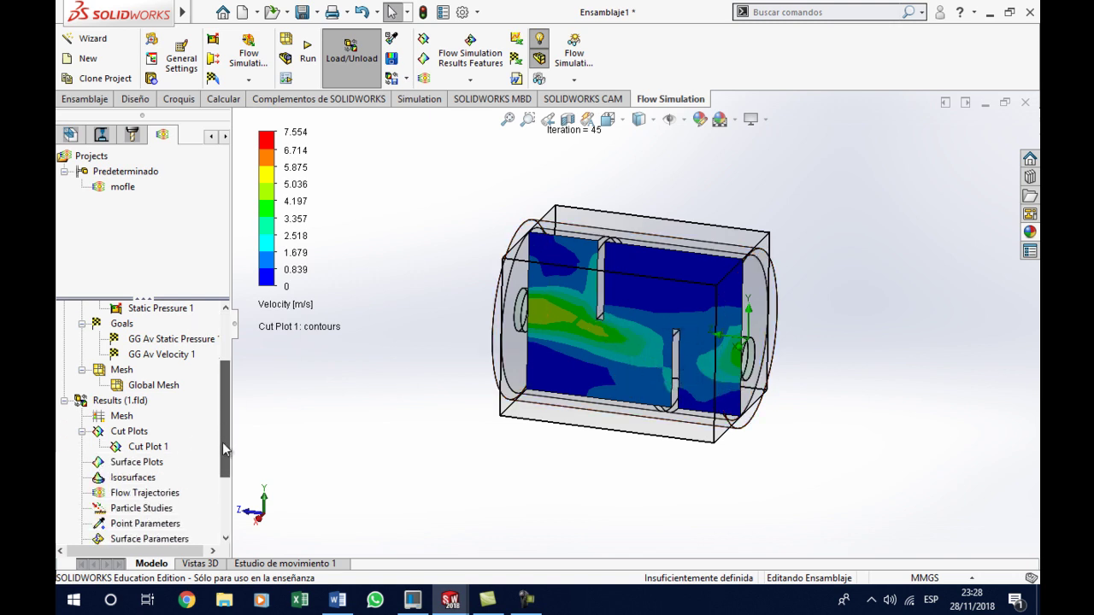
Hide Cut Plot 1 and add Cut Plot 2 with Pressure contours on Vista lateral
right_click(160, 450)
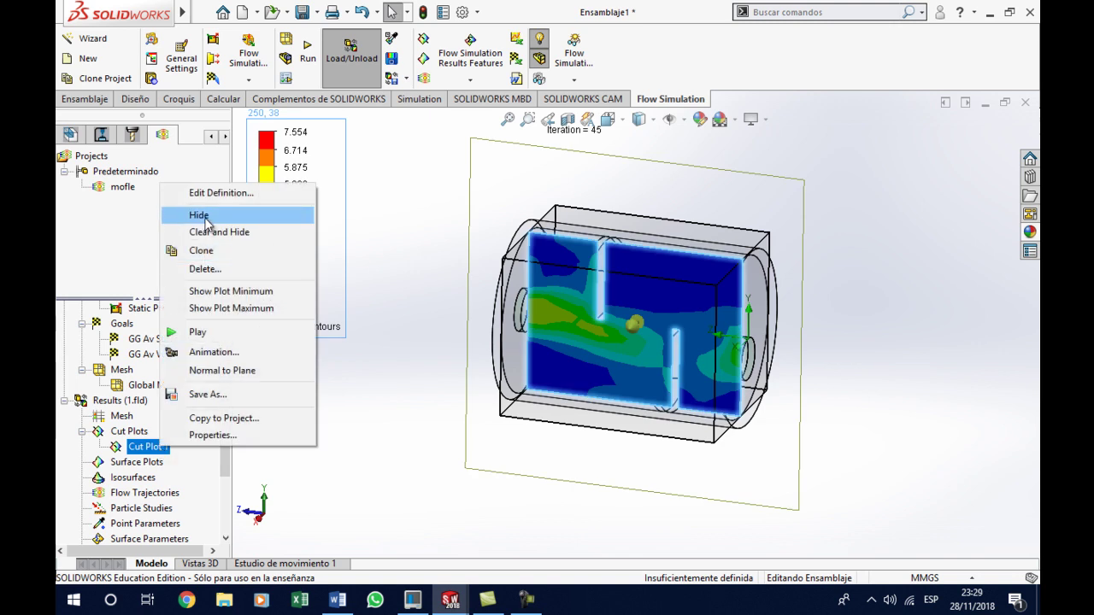
click(205, 216)
right_click(142, 432)
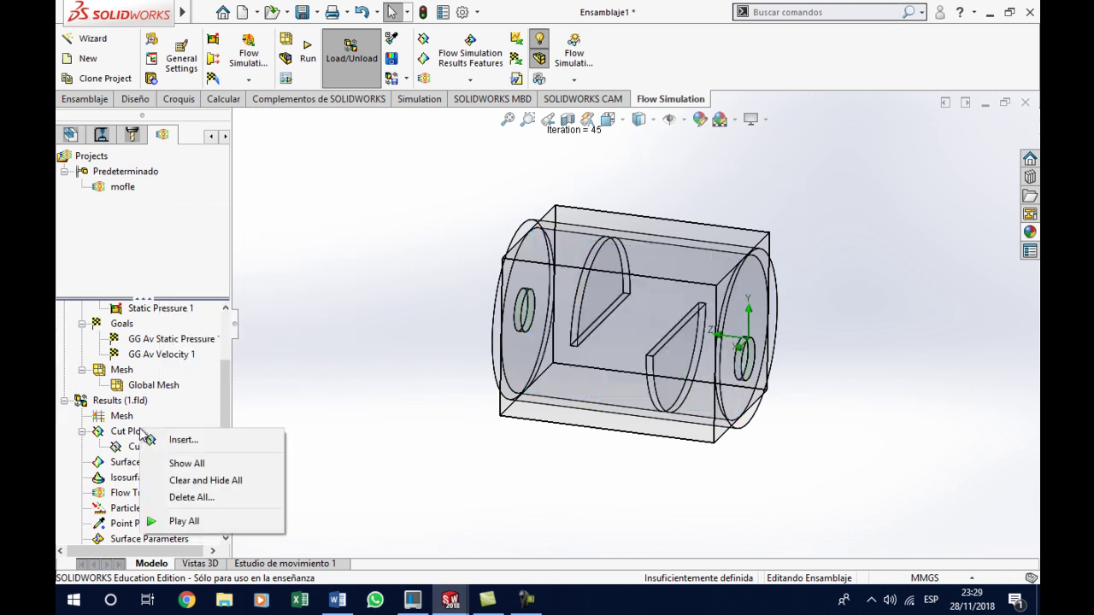
click(175, 442)
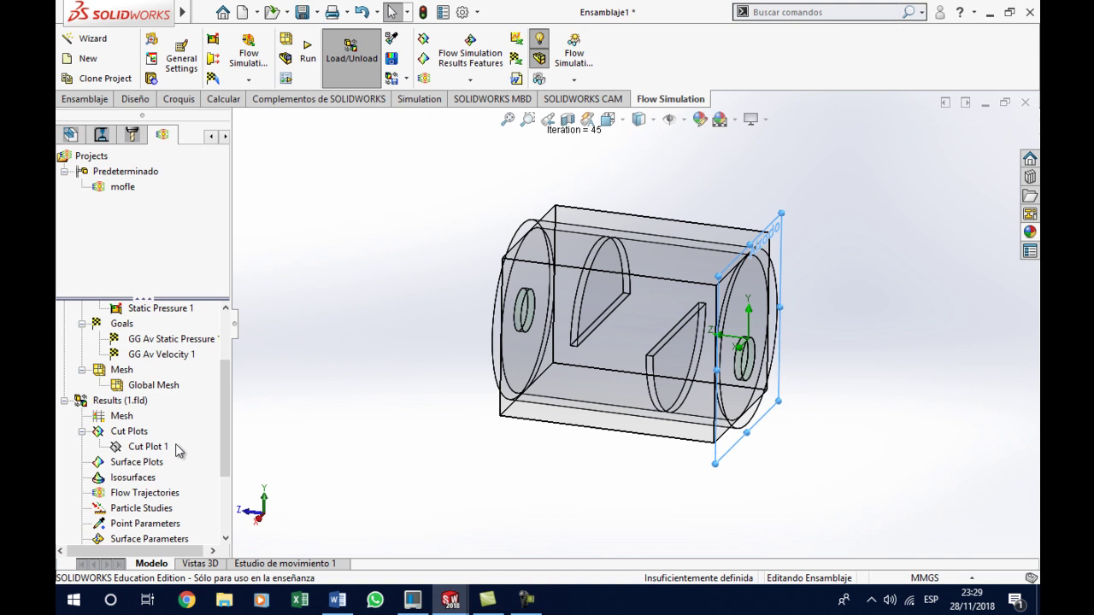
double_click(178, 450)
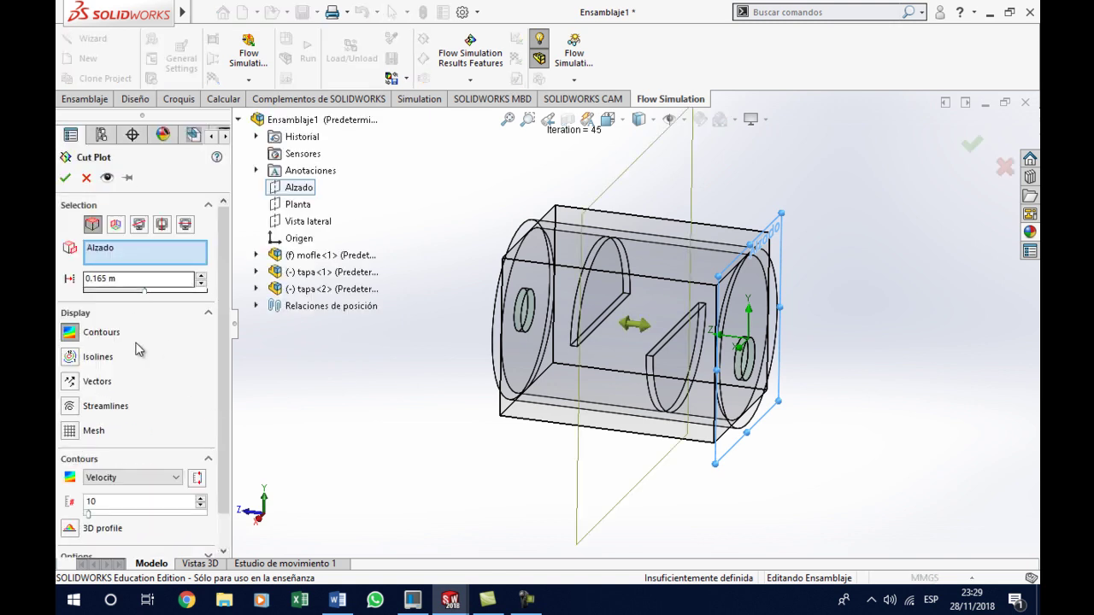
click(305, 222)
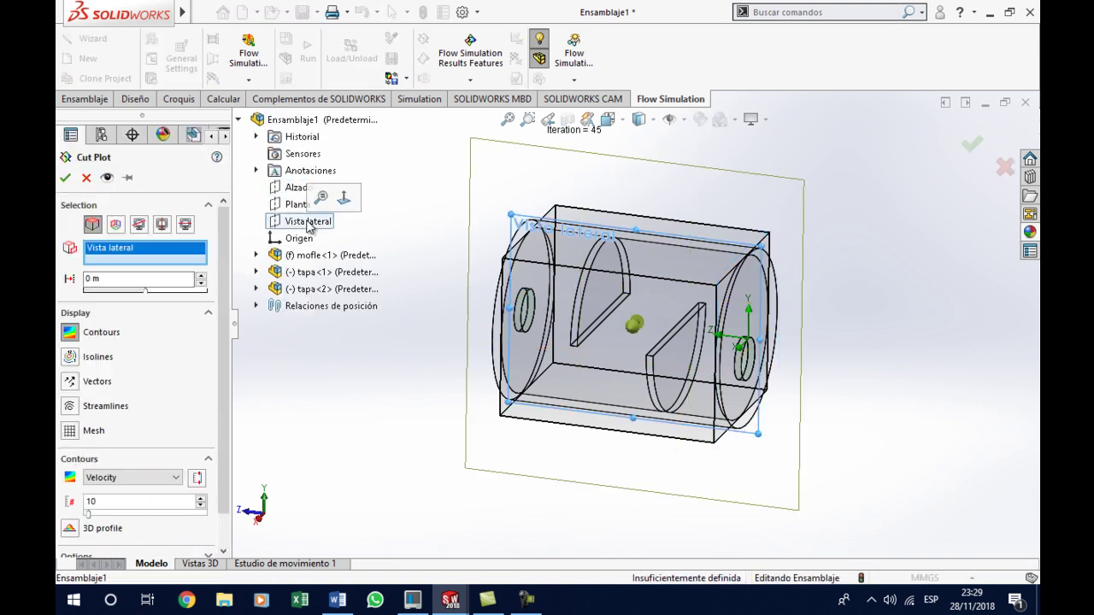
click(121, 478)
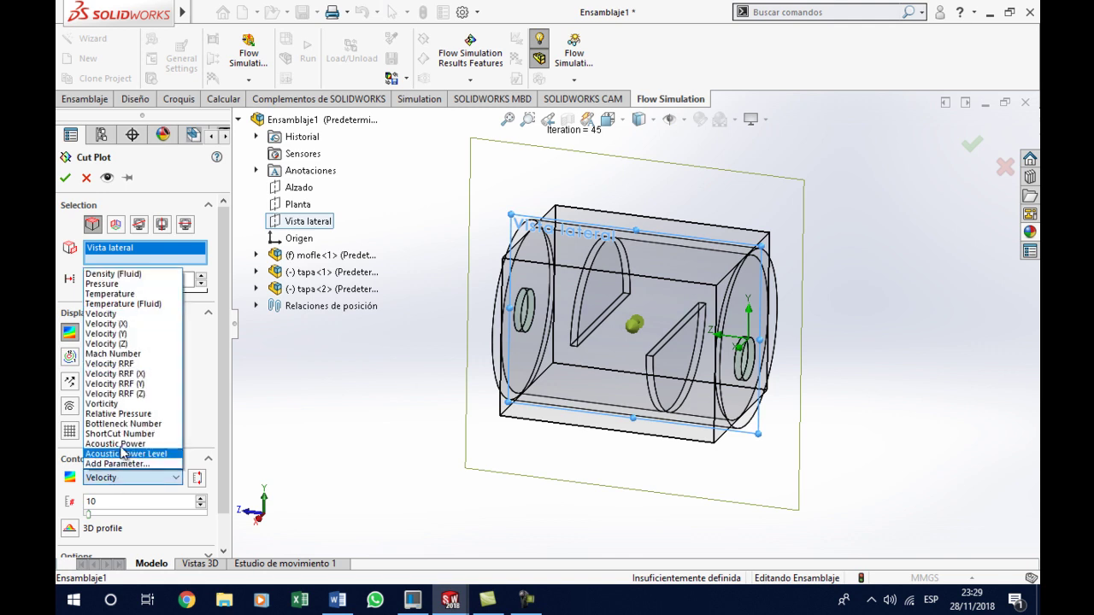
click(111, 283)
click(69, 180)
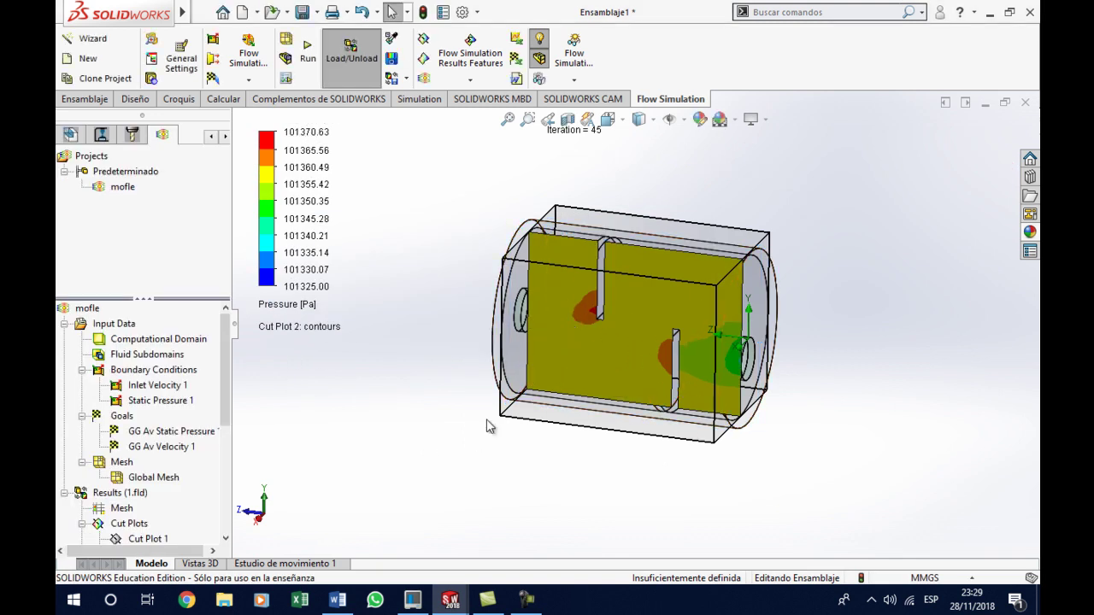
Orbit the muffler round to a side view of the pressure contours
drag(224, 378, 224, 418)
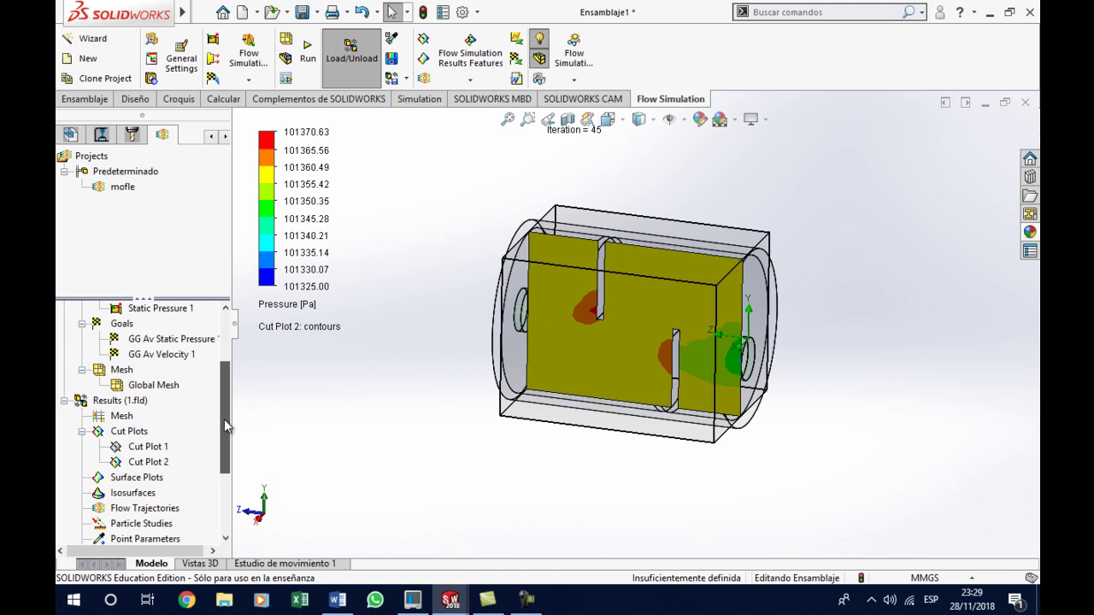
mouse_move(652, 420)
middle_down()
mouse_move(583, 396)
mouse_move(550, 417)
middle_up()
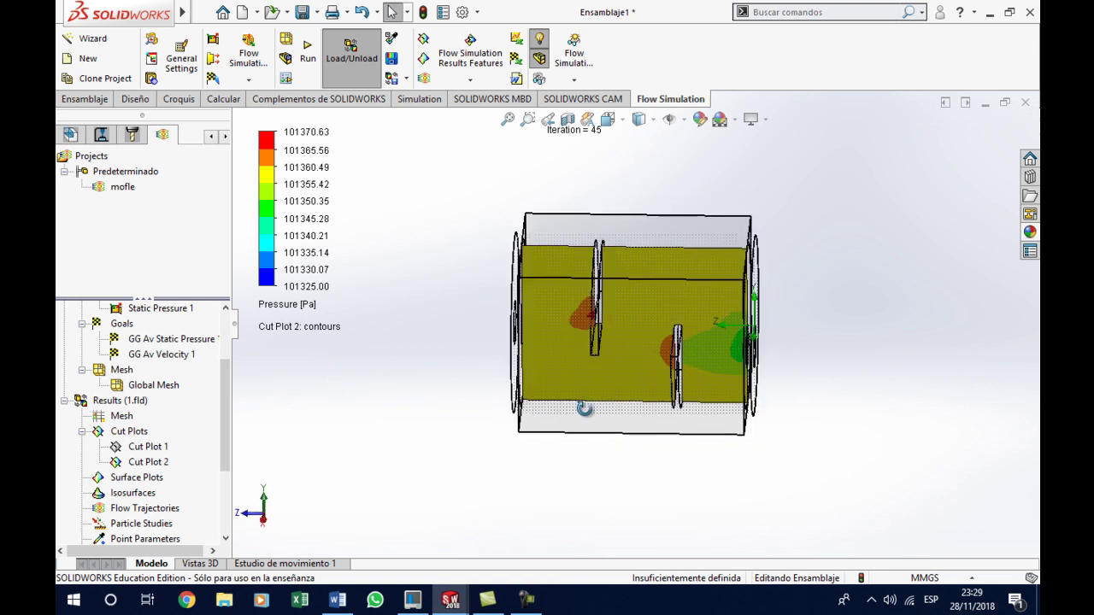
middle_drag(342, 428, 387, 445)
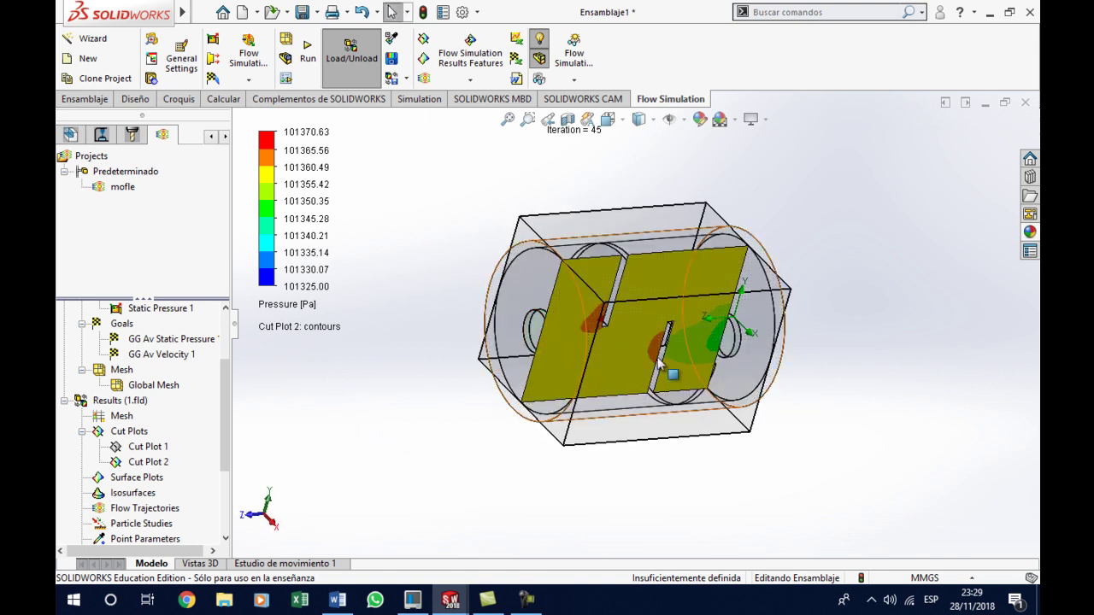
middle_drag(627, 343, 567, 347)
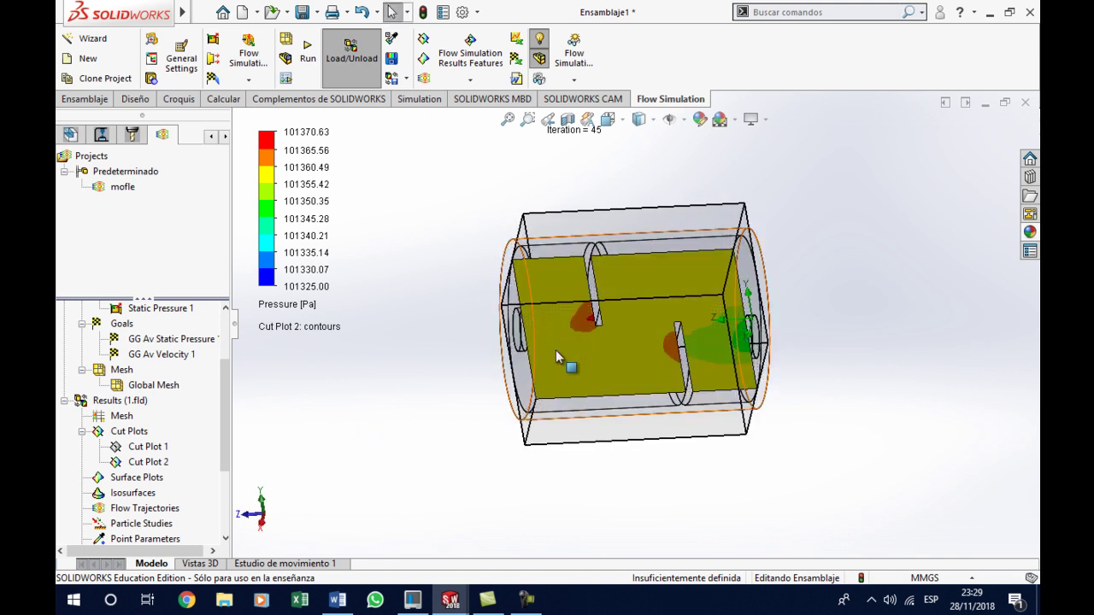
scroll(175, 436, down, 2)
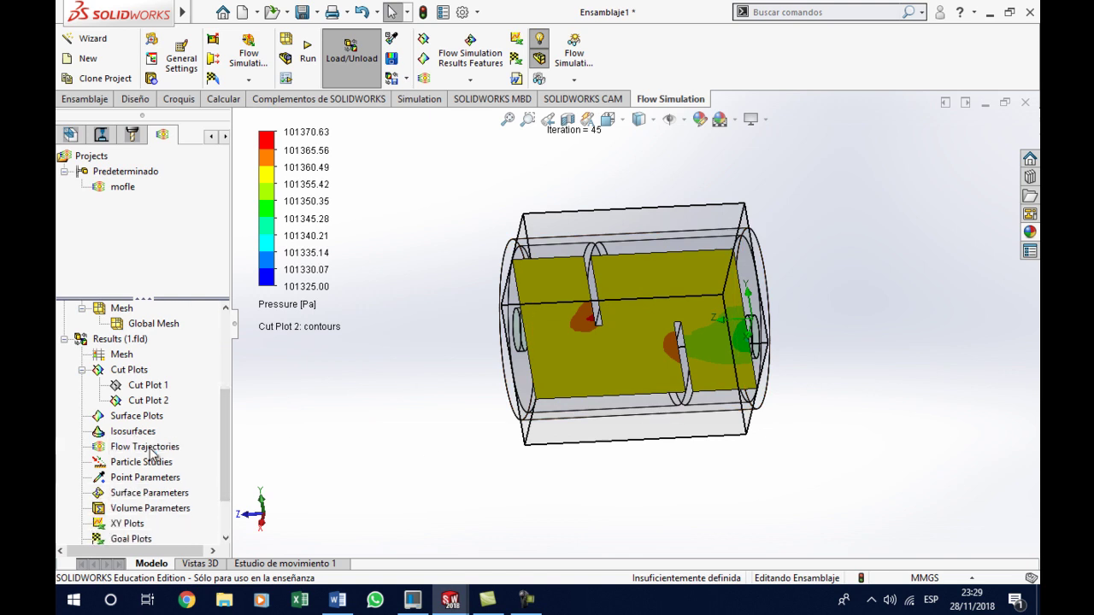
Insert Flow Trajectories 1 starting from the tapa-2 inlet cap face, coloured by Velocity
right_click(155, 455)
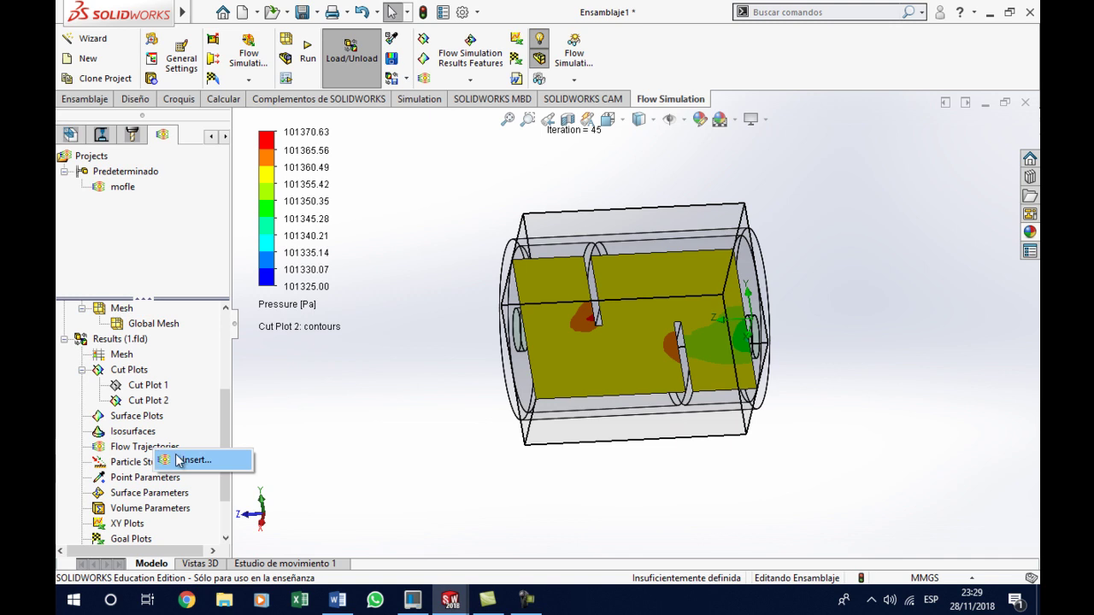
click(193, 459)
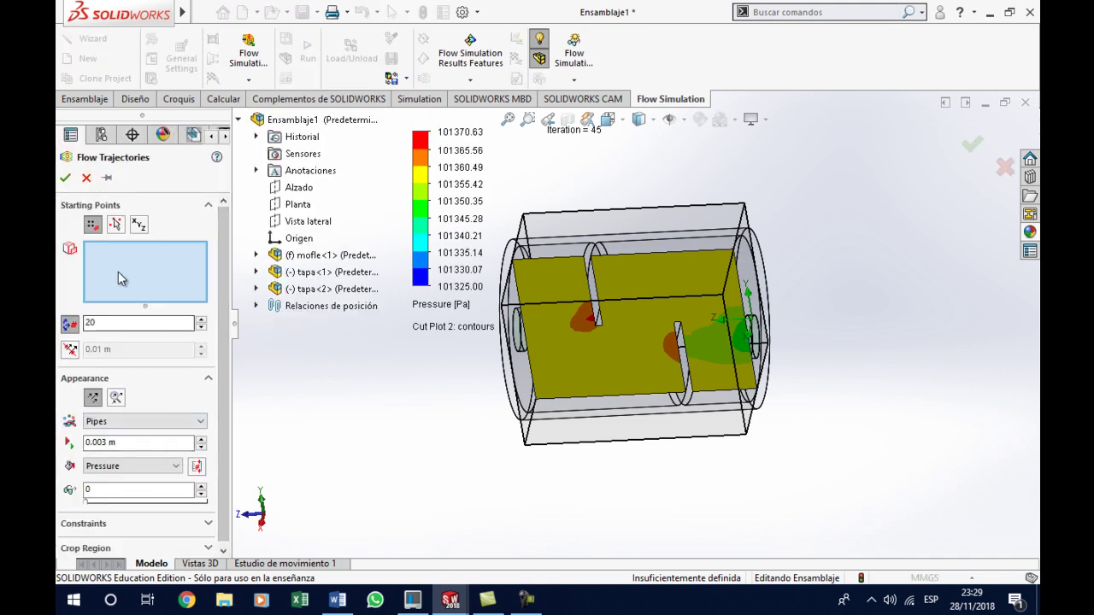
click(91, 227)
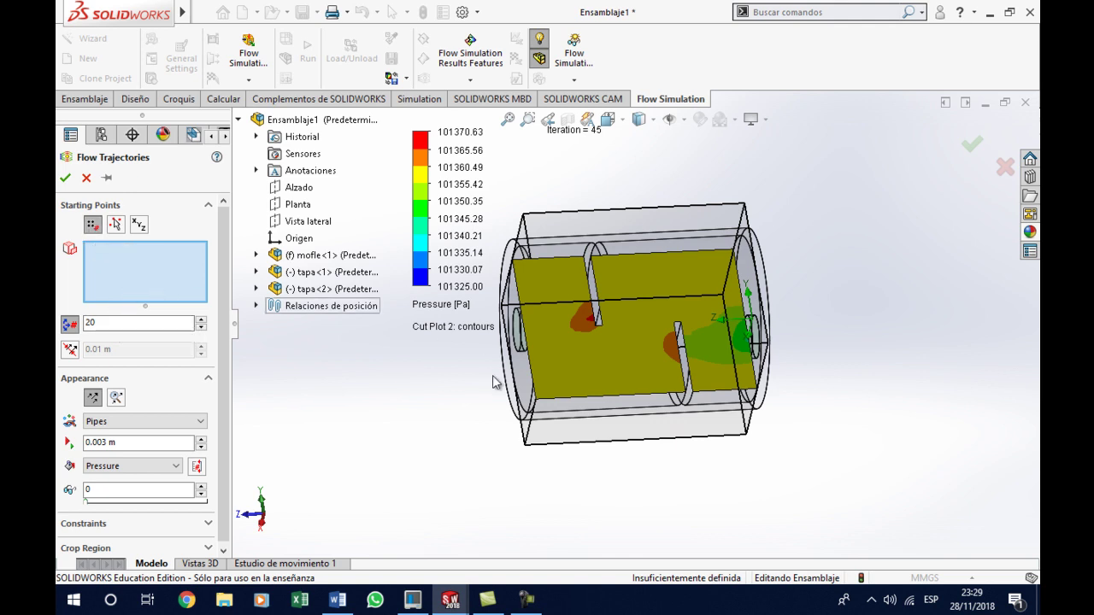
middle_drag(494, 383, 540, 331)
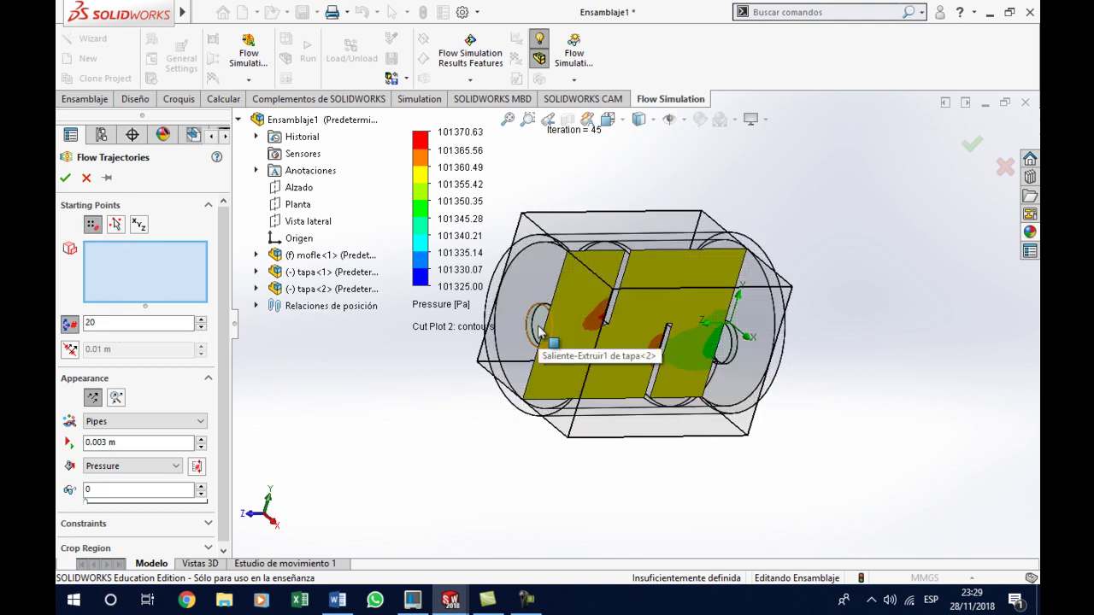
right_click(539, 329)
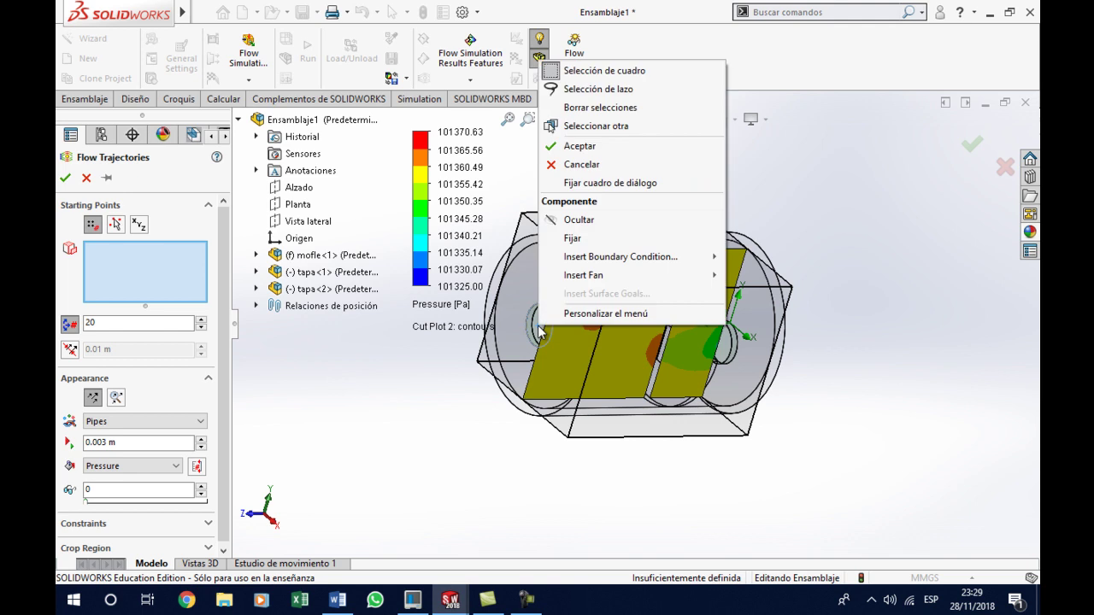
click(593, 128)
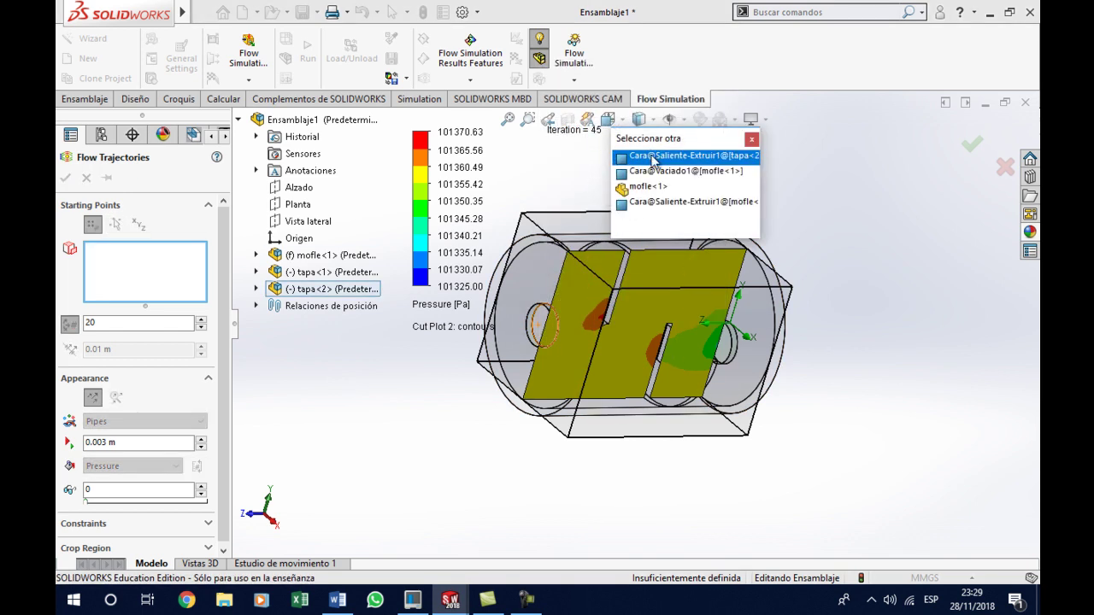
click(654, 158)
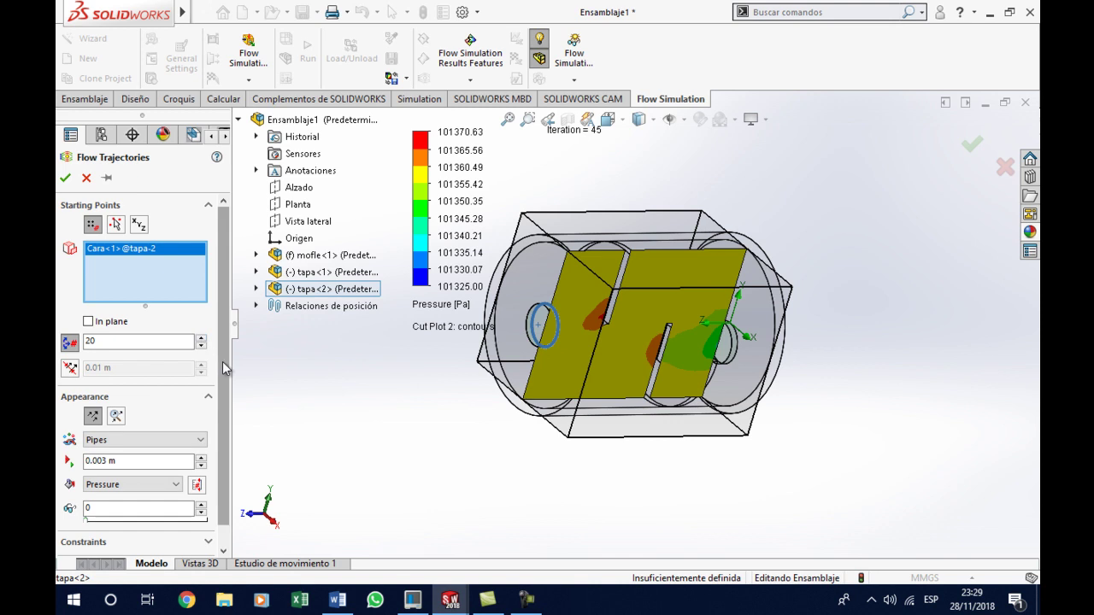
scroll(225, 368, down, 1)
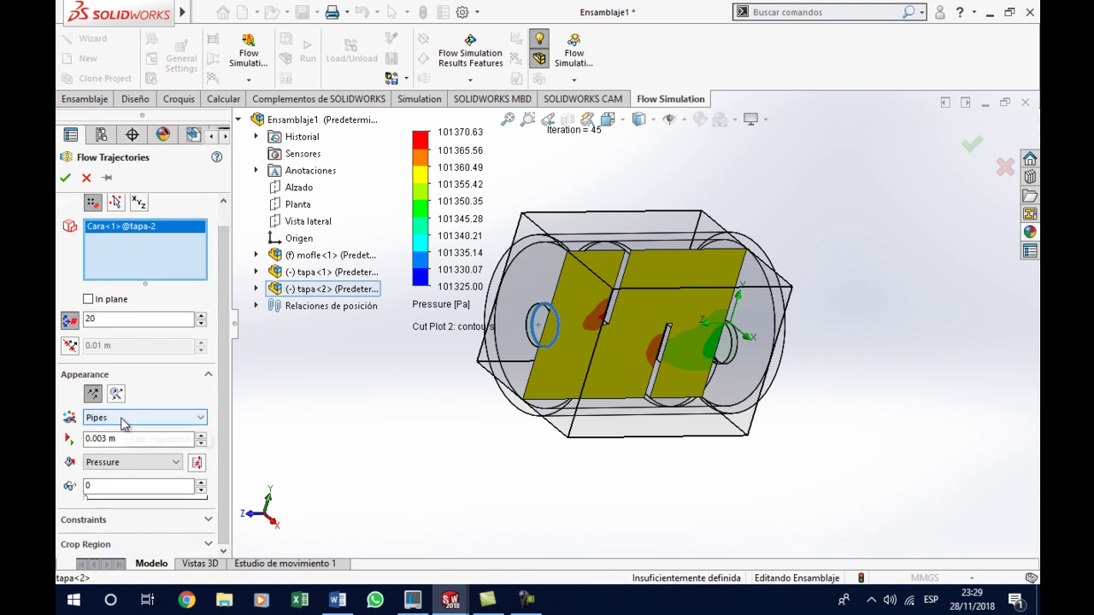
click(141, 463)
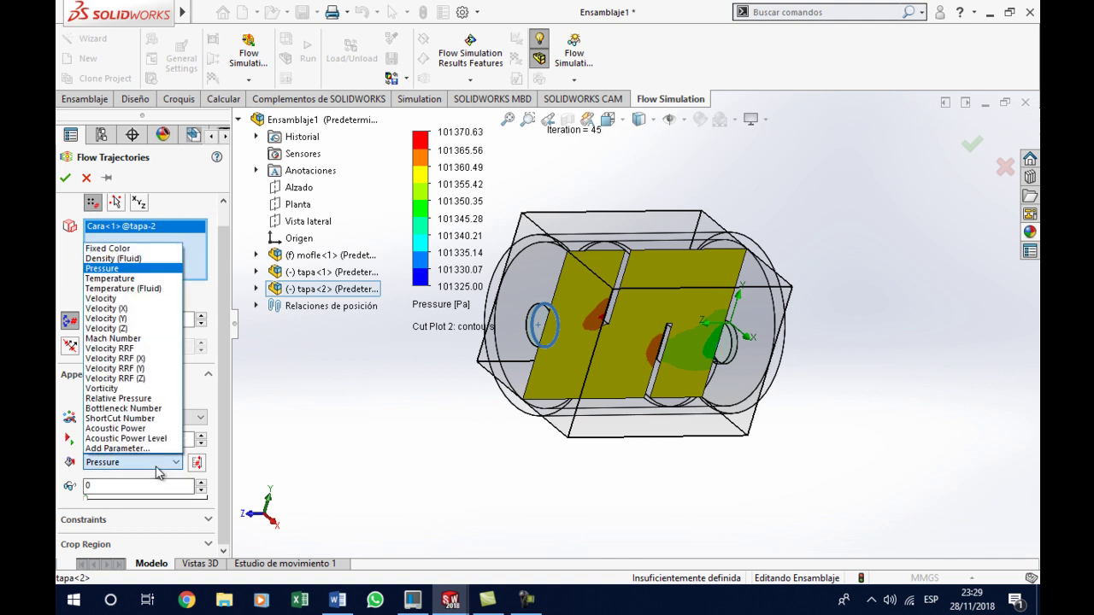
click(120, 300)
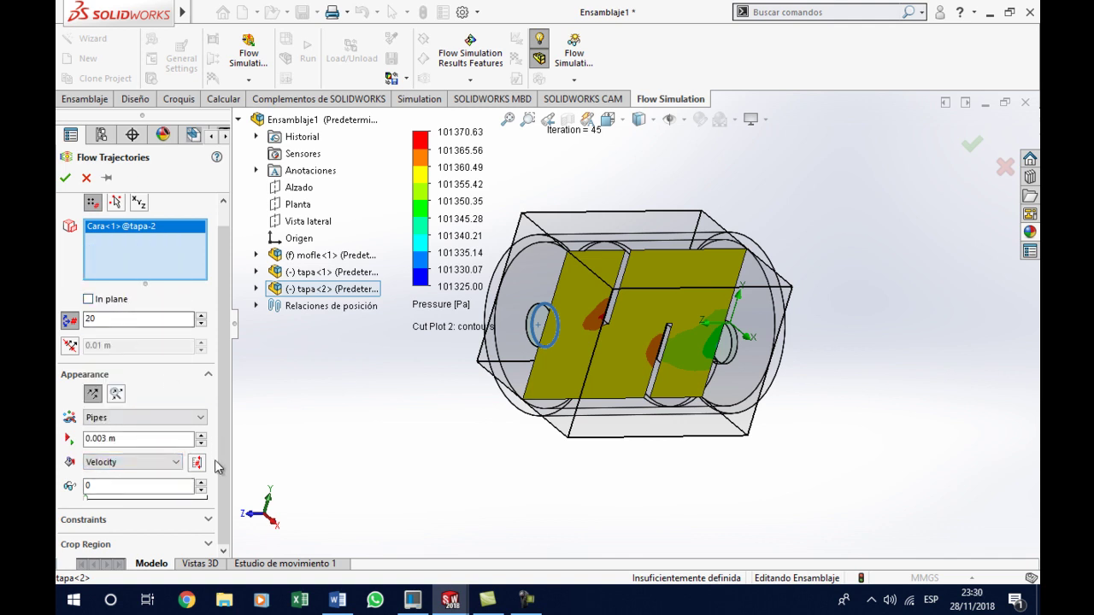
click(65, 178)
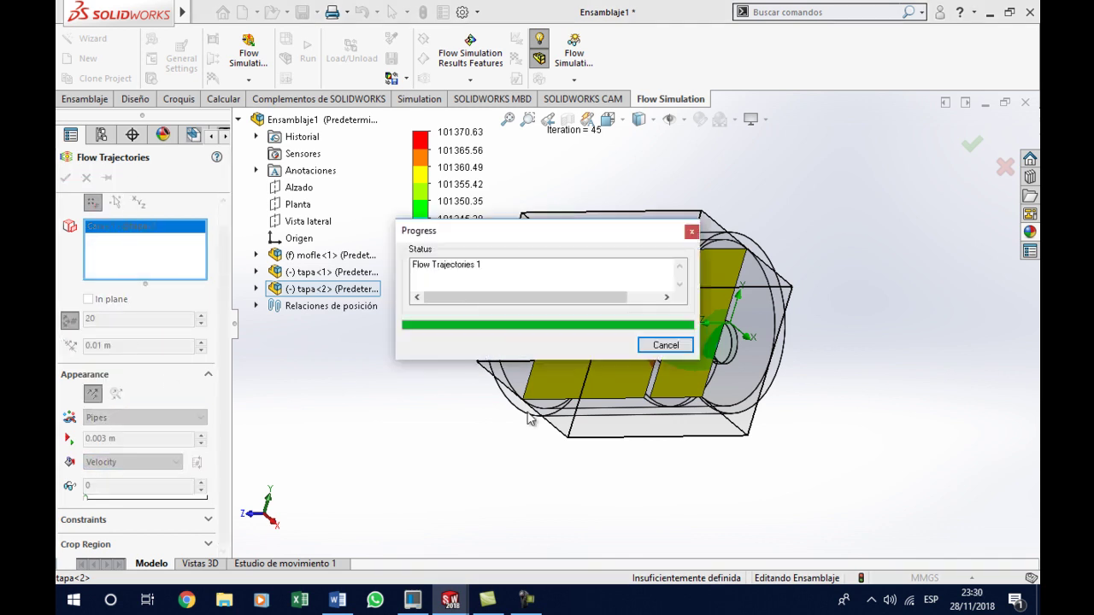
Hide the Cut Plot 2 pressure contours to expose the trajectories
mouse_move(569, 471)
middle_down()
mouse_move(501, 447)
mouse_move(513, 471)
mouse_move(504, 425)
mouse_move(503, 452)
middle_up()
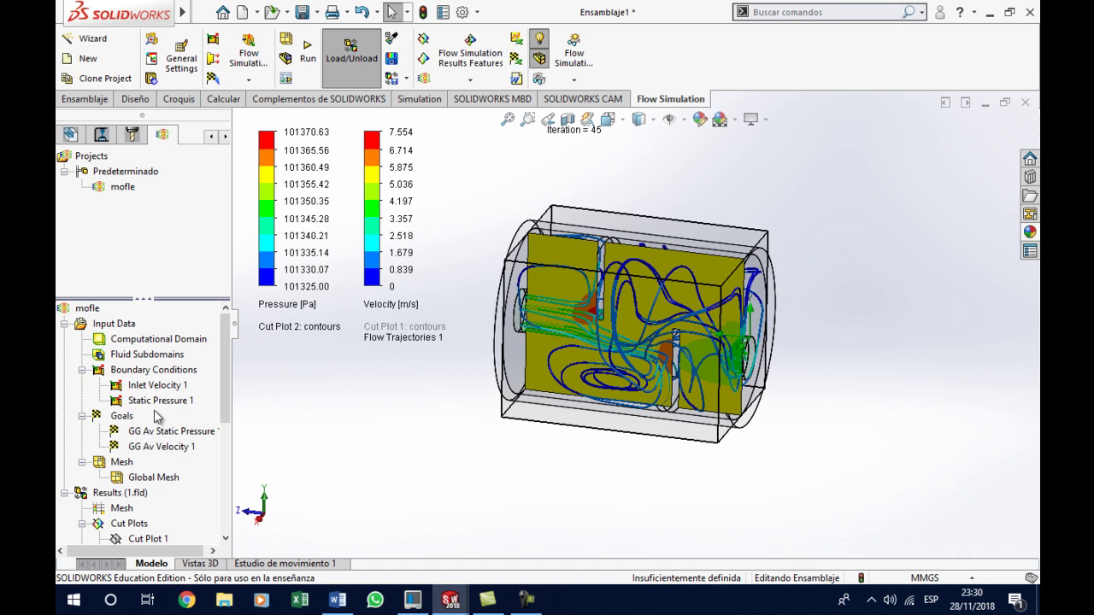
drag(222, 405, 222, 450)
right_click(169, 461)
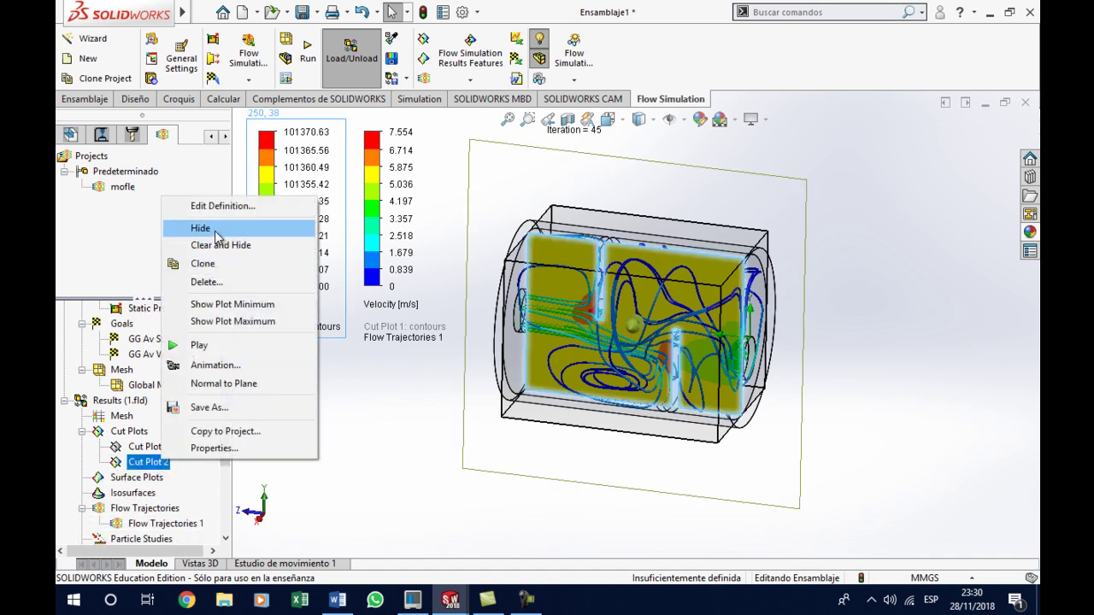
click(217, 229)
Play the Flow Trajectories 1 animation
drag(224, 443, 225, 495)
right_click(189, 418)
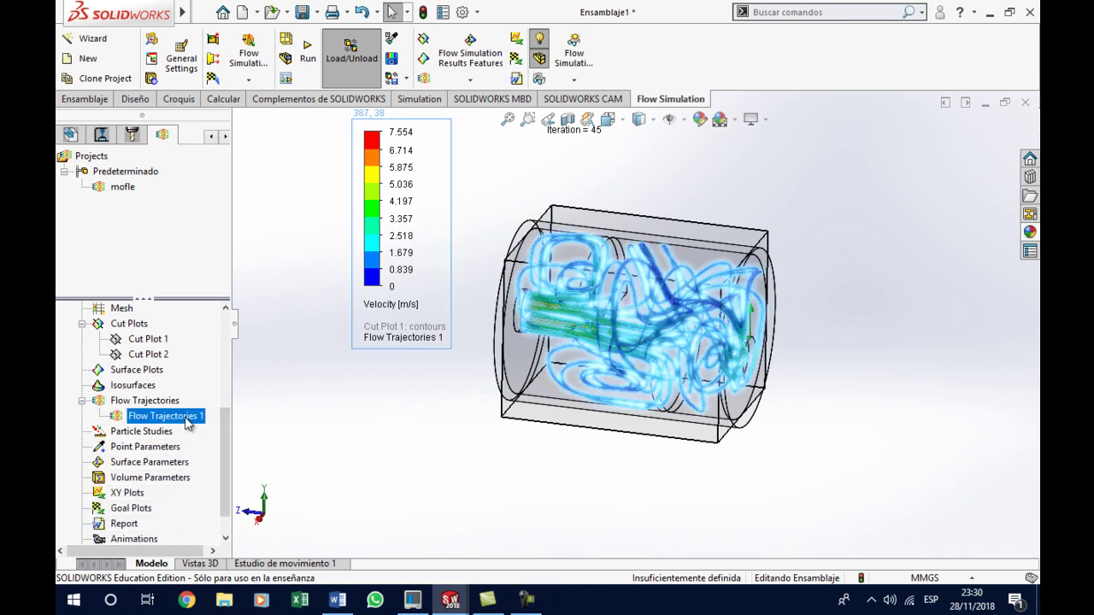
click(216, 286)
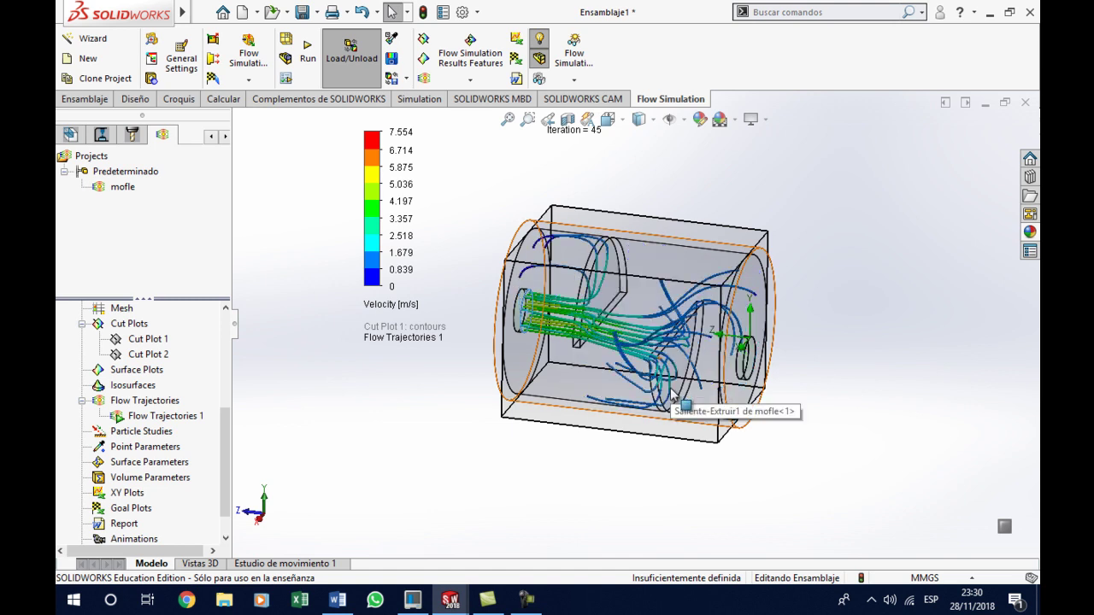
Stop the animation and change Flow Trajectories 1 from Pipes to Lines with Arrows
right_click(158, 416)
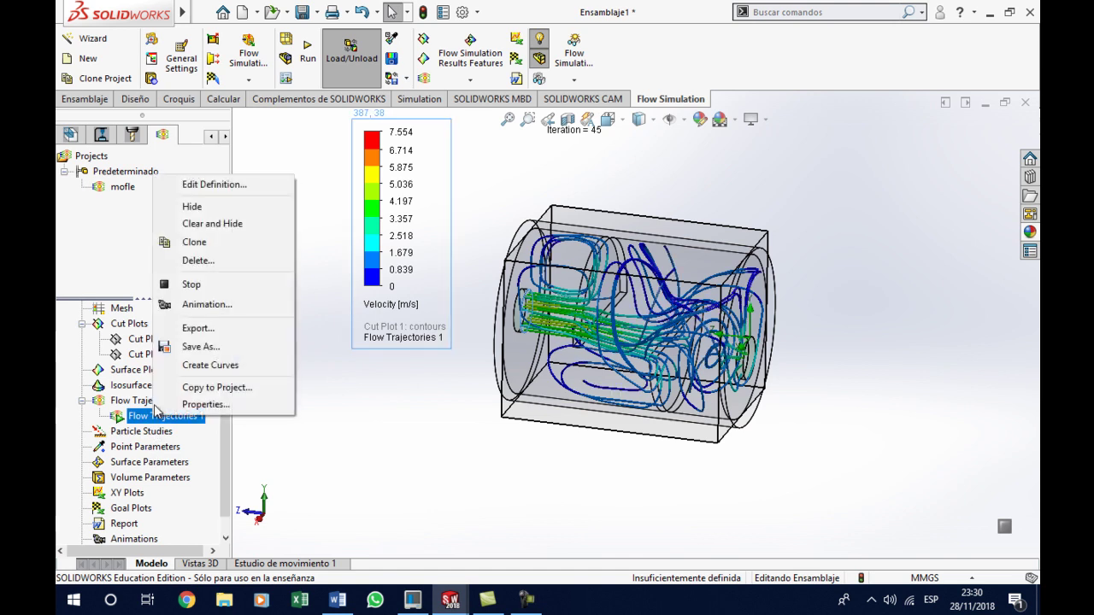
click(186, 289)
right_click(167, 417)
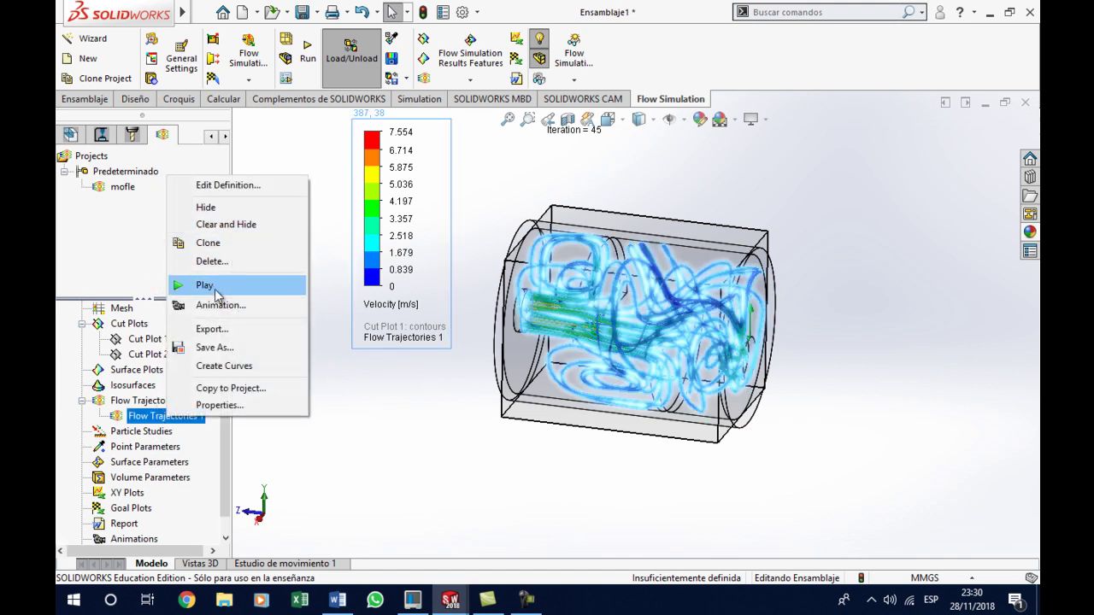
click(216, 190)
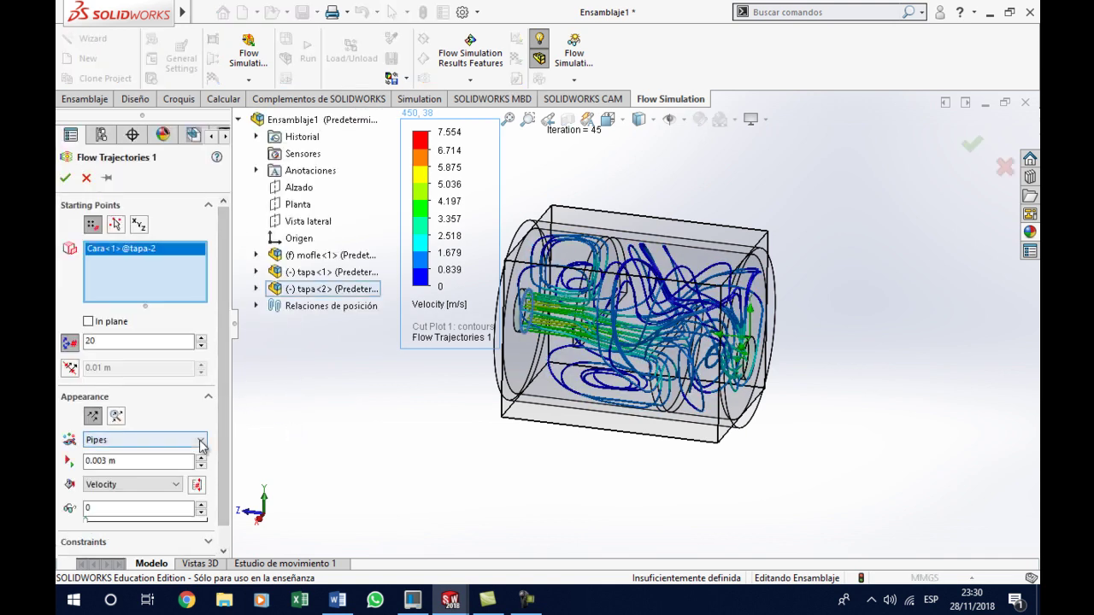
click(202, 441)
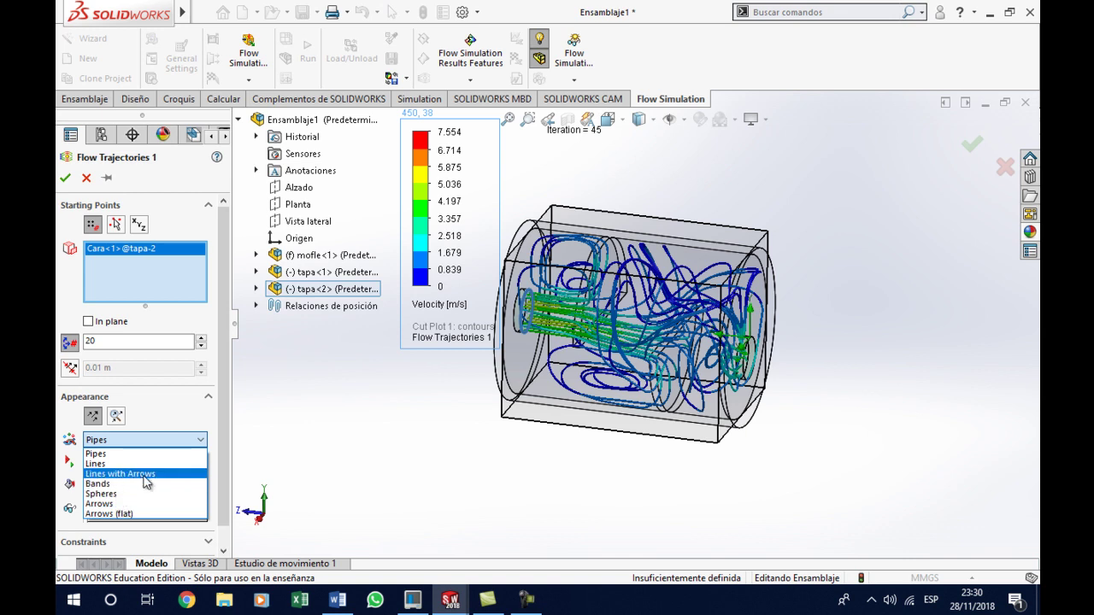
click(146, 474)
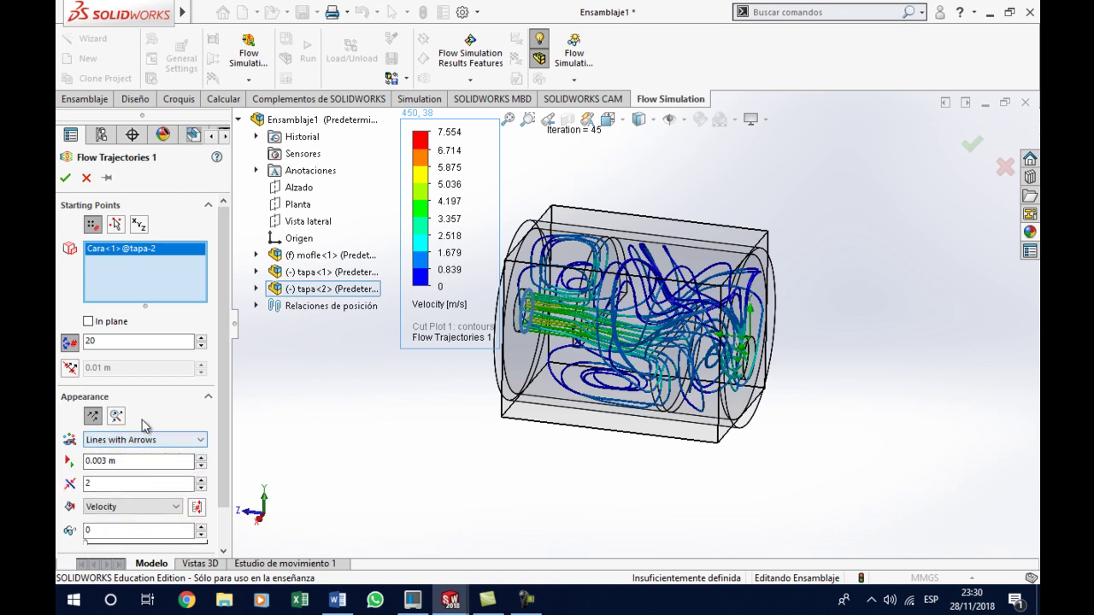
click(65, 178)
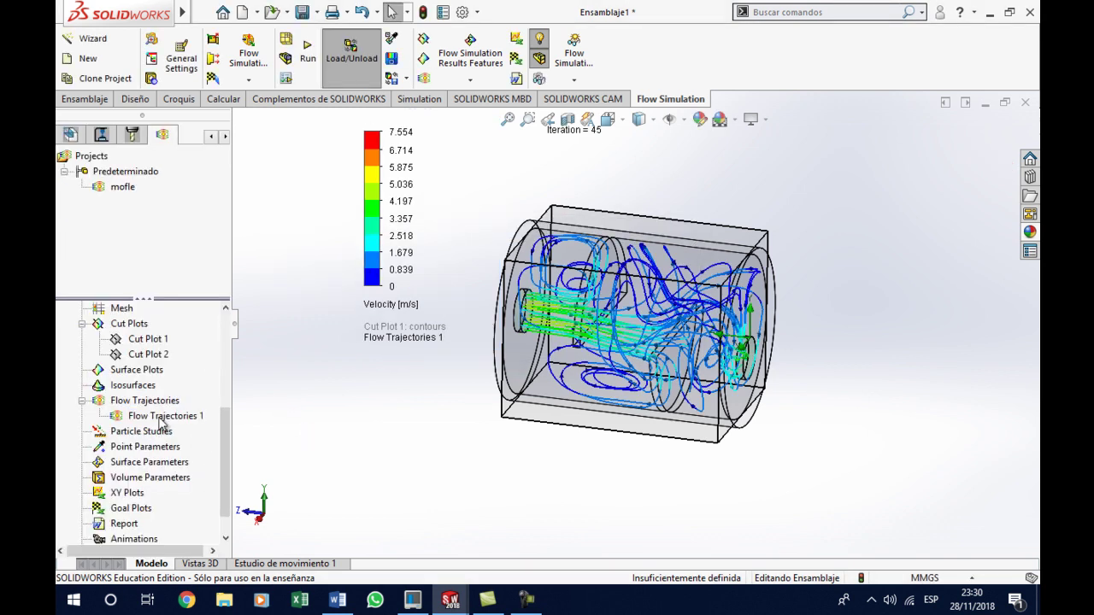
Play the arrowed Flow Trajectories 1 animation from the inlet
right_click(160, 422)
click(187, 285)
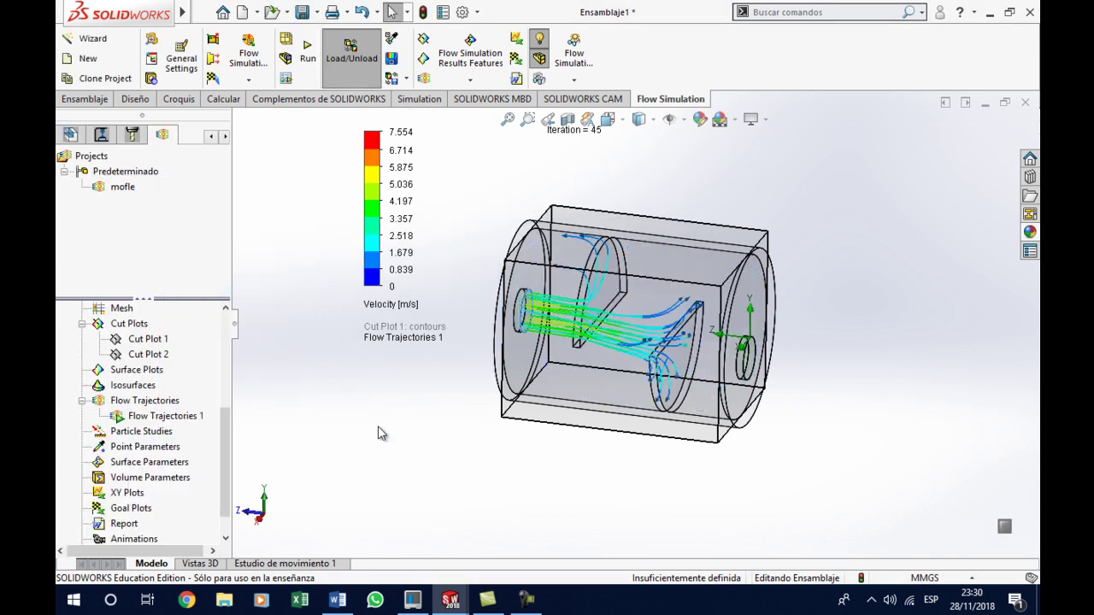